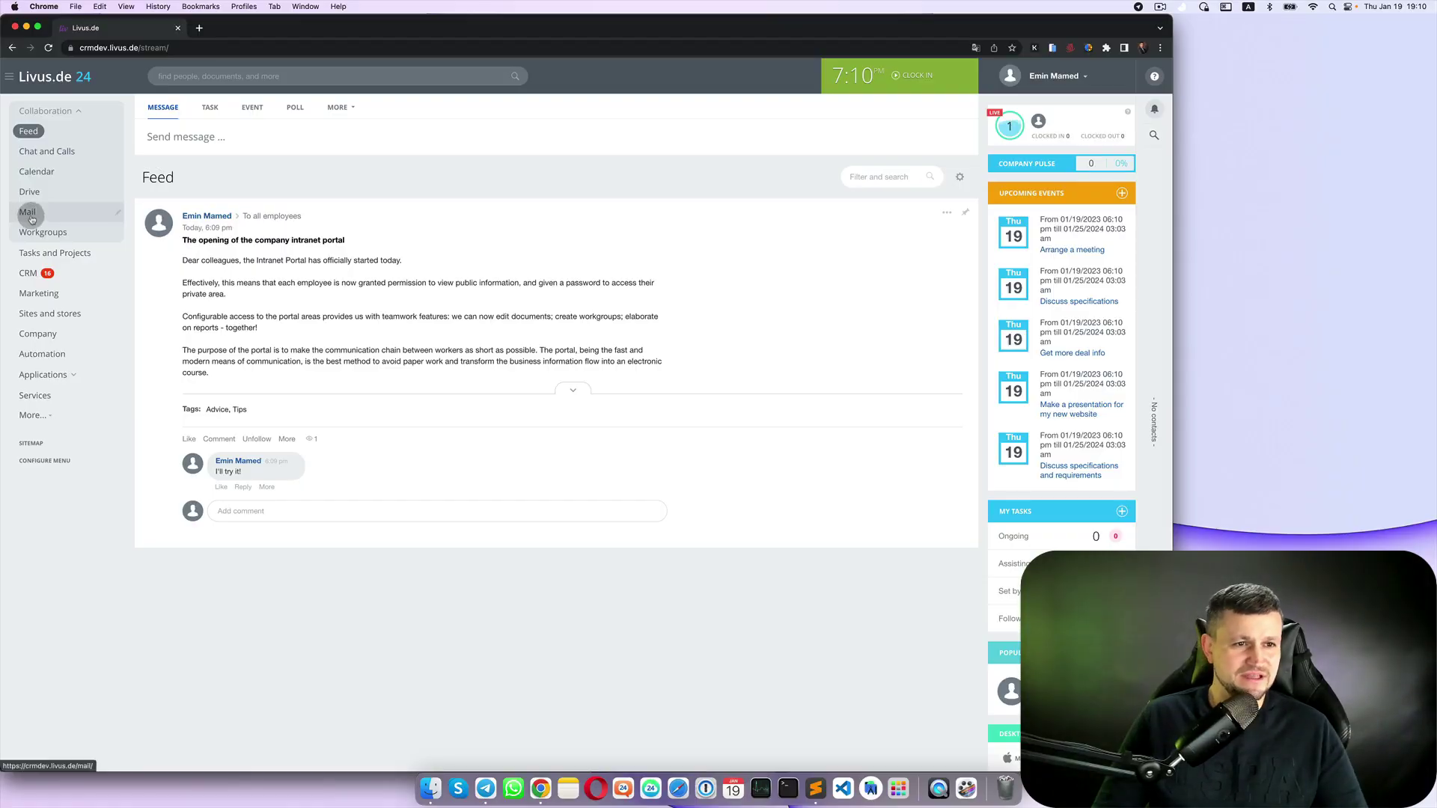
# - Open Mail's Mailbox Integration page and preview, then close, the Gmail and IMAP setup forms
pyautogui.click(30, 214)
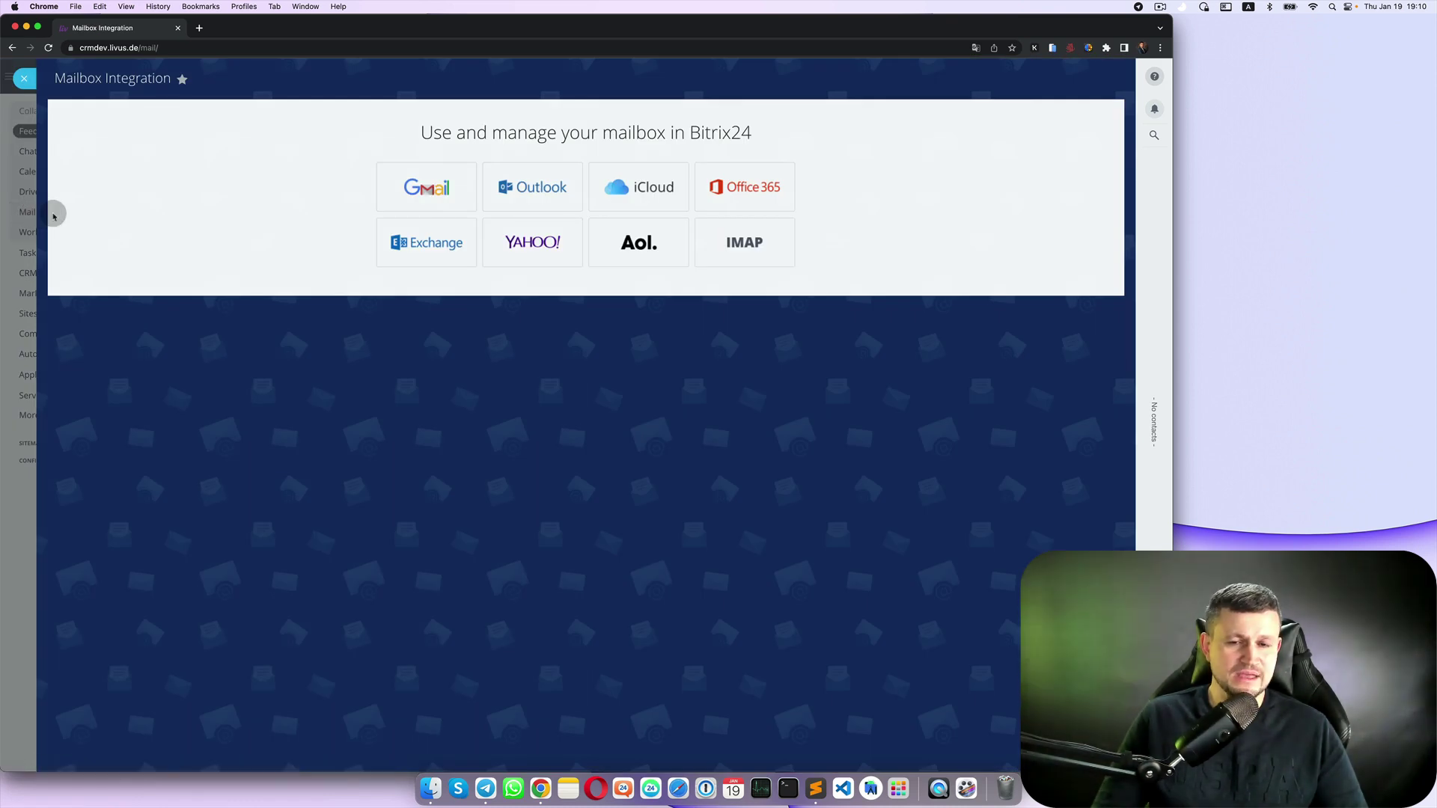
pyautogui.click(419, 201)
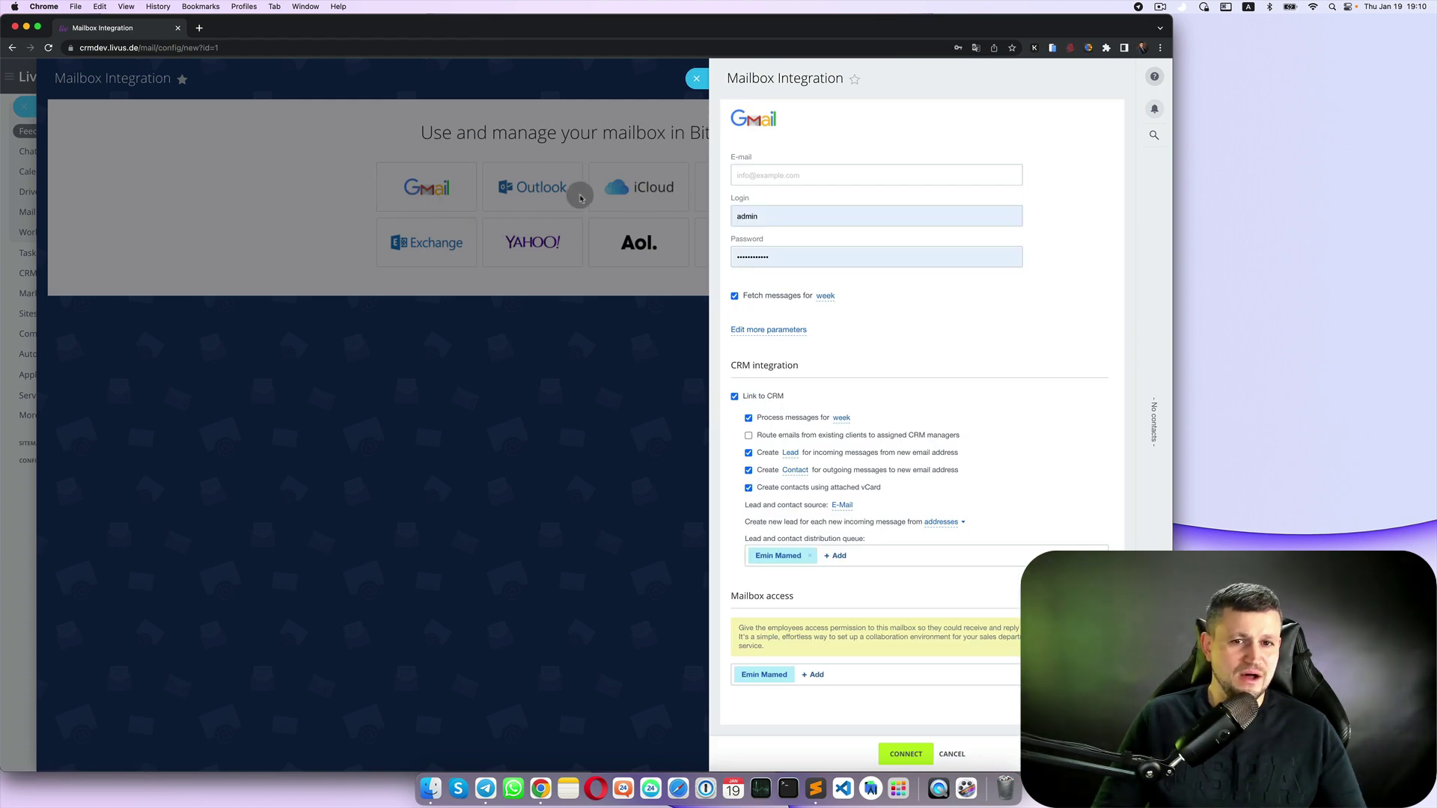
pyautogui.click(470, 387)
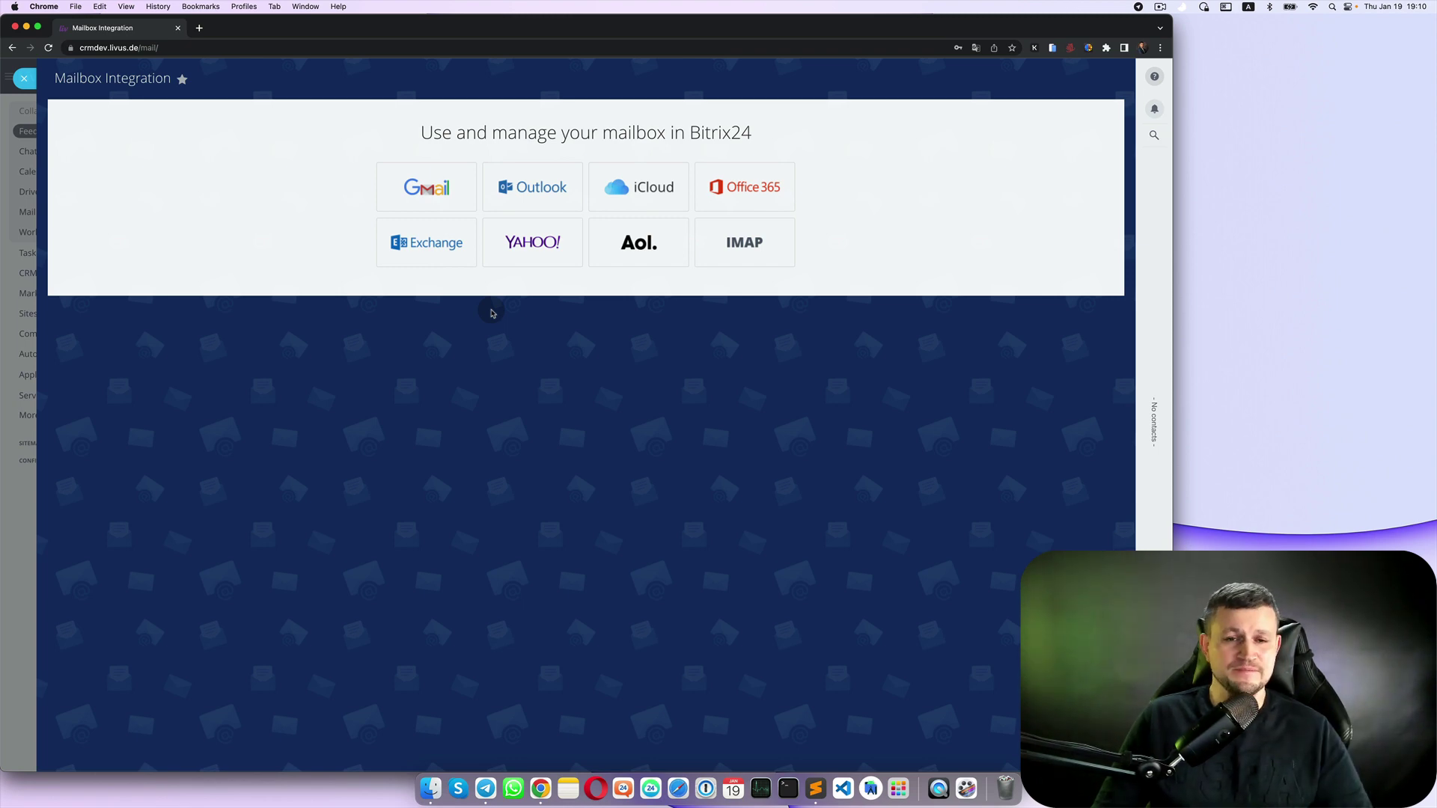
pyautogui.click(743, 240)
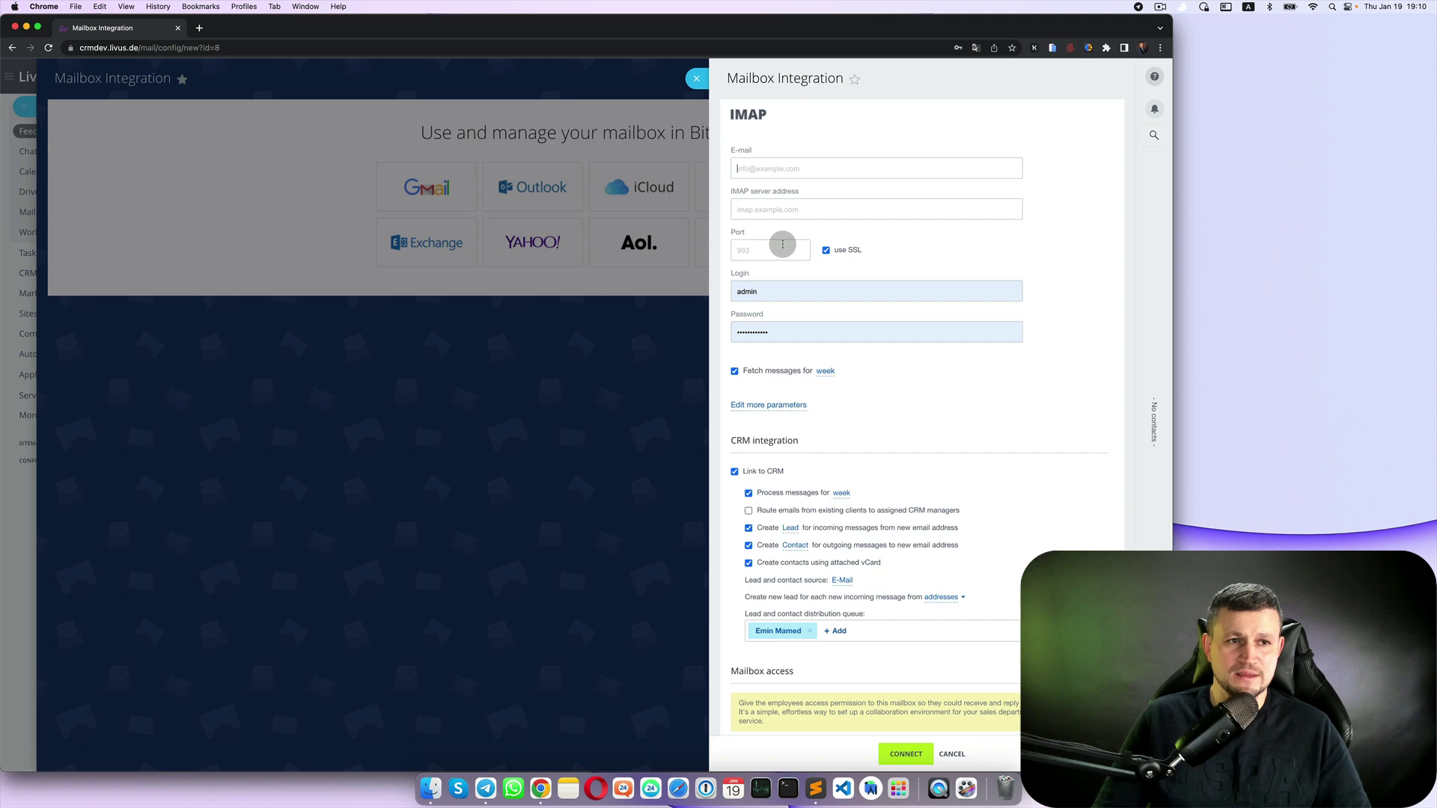
pyautogui.click(352, 178)
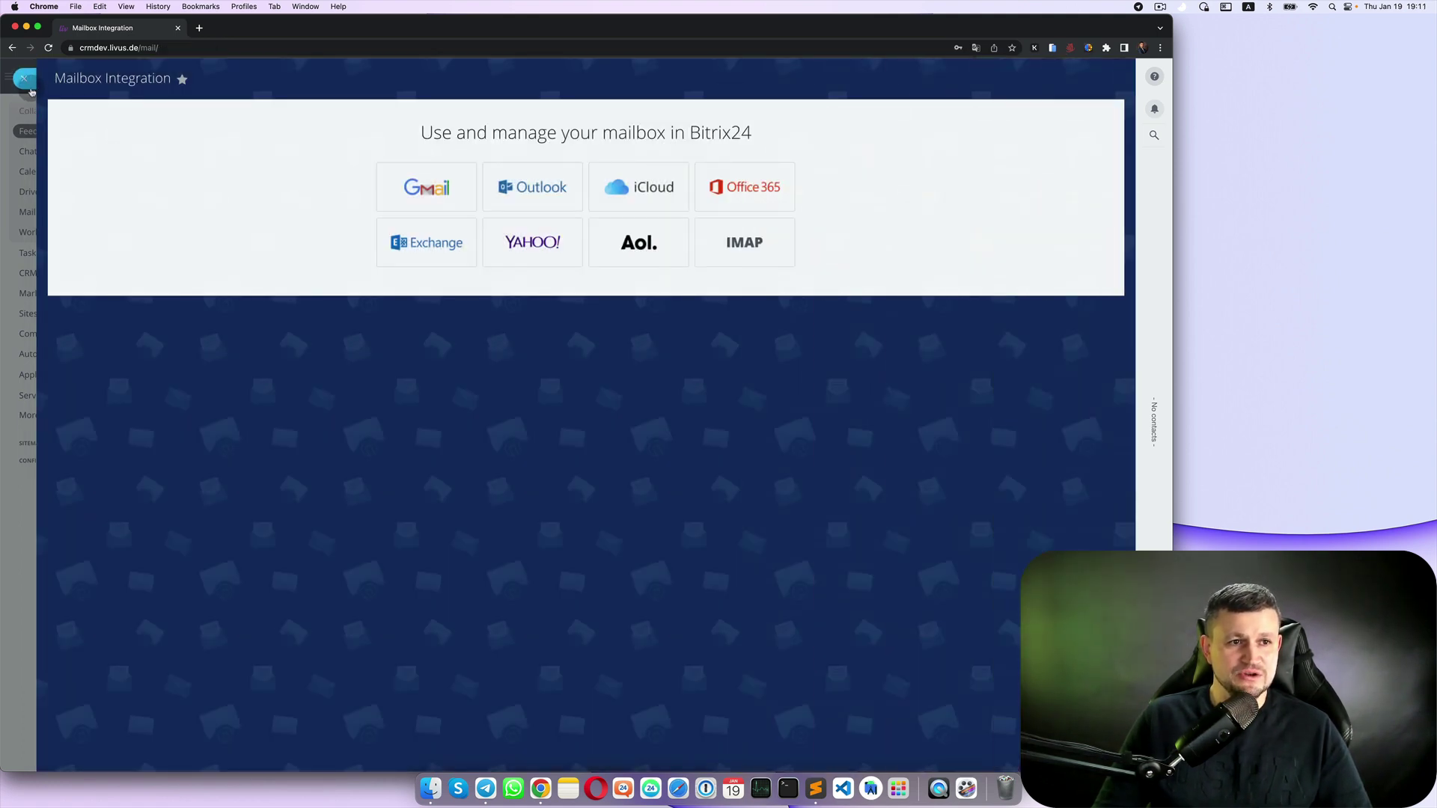
# - Go from the feed to the administration Control Panel, dismissing the single sign-on prompt
pyautogui.click(28, 85)
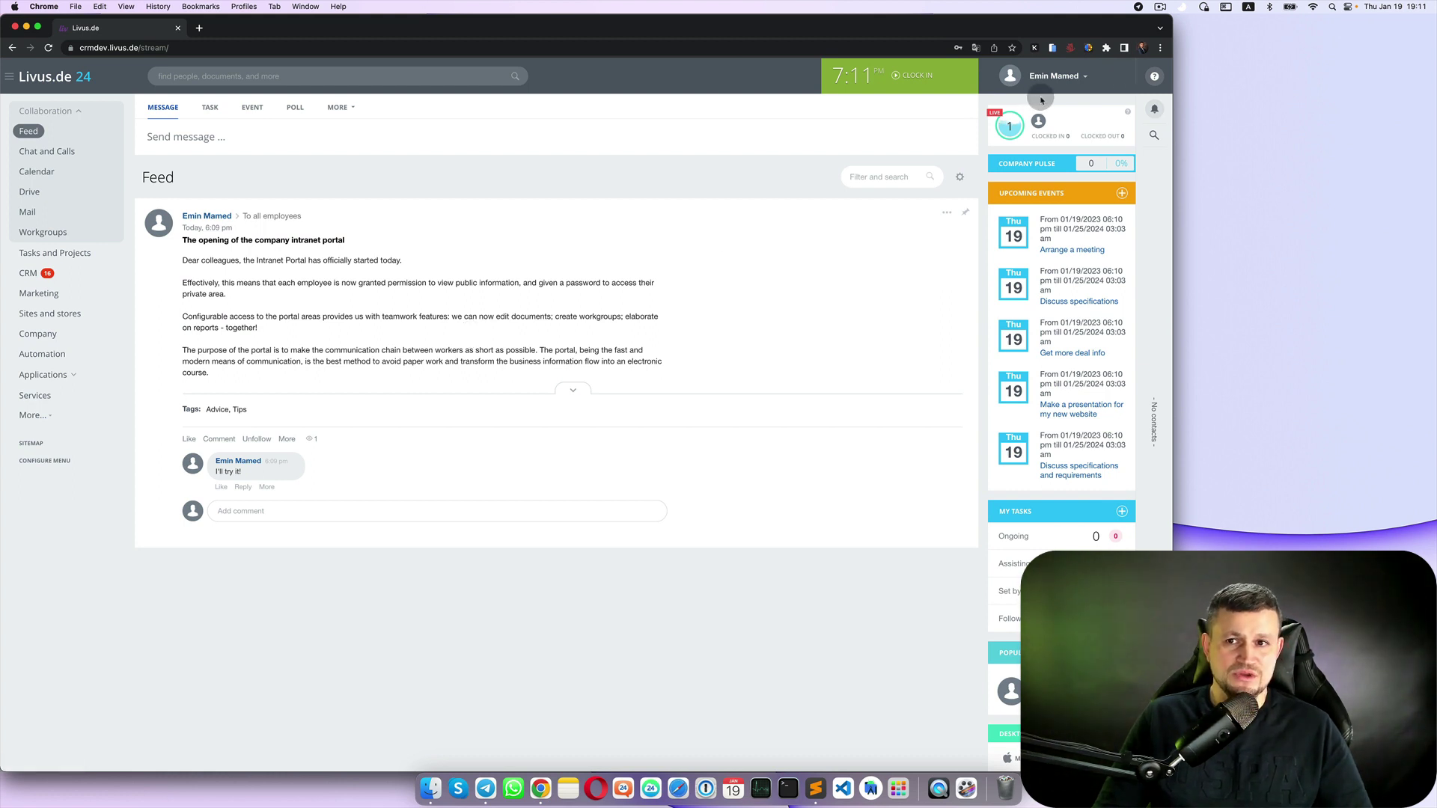
pyautogui.click(1054, 76)
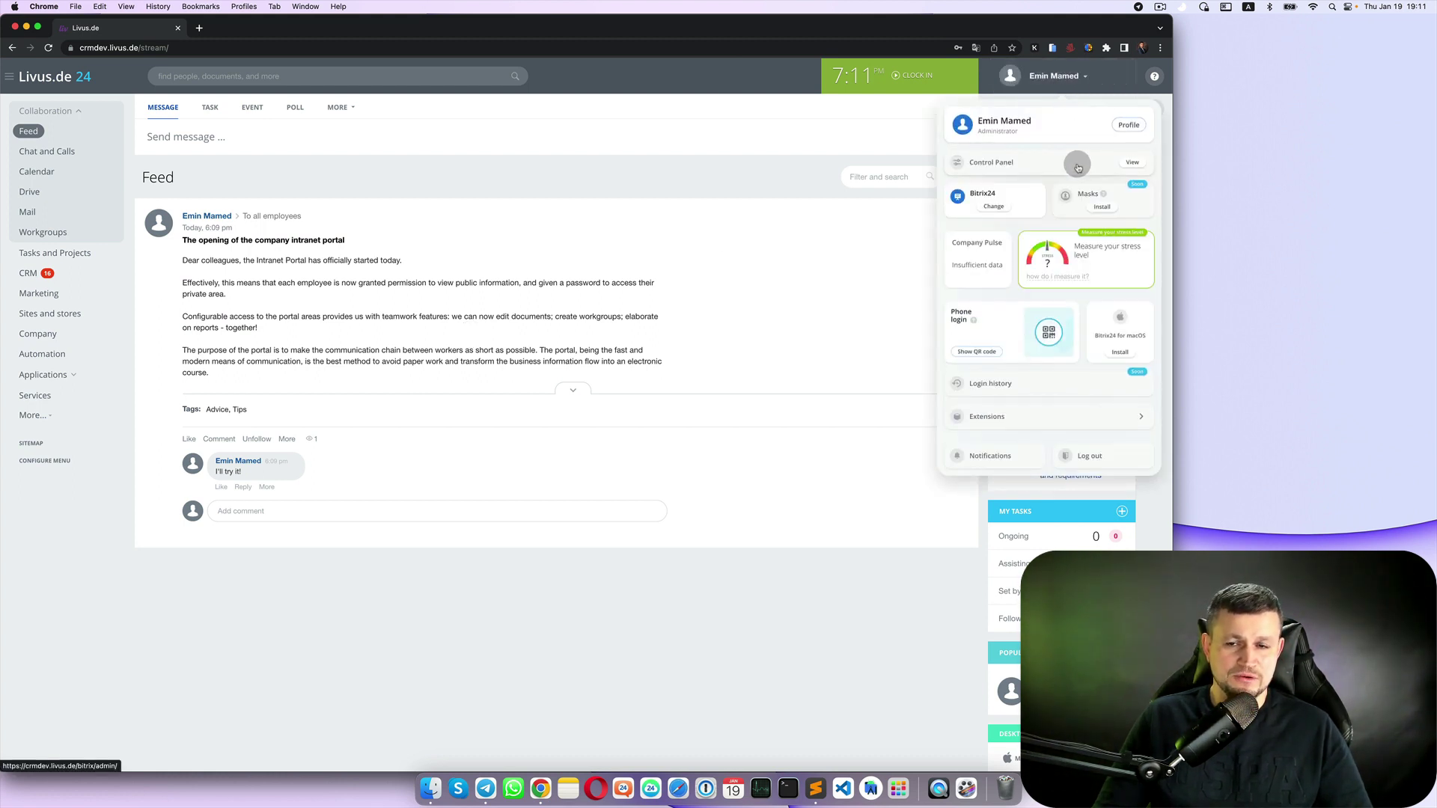
pyautogui.click(1078, 167)
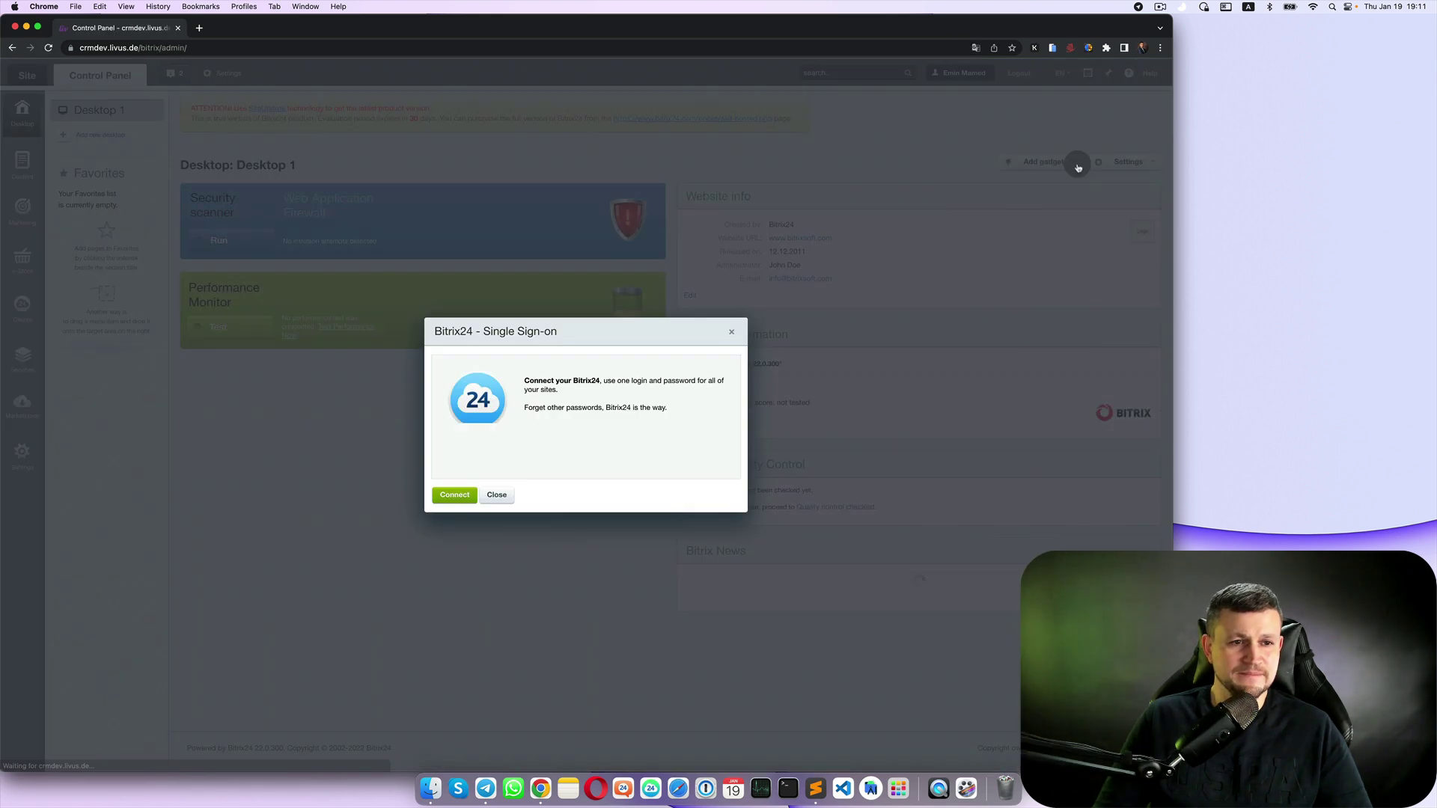
pyautogui.click(509, 496)
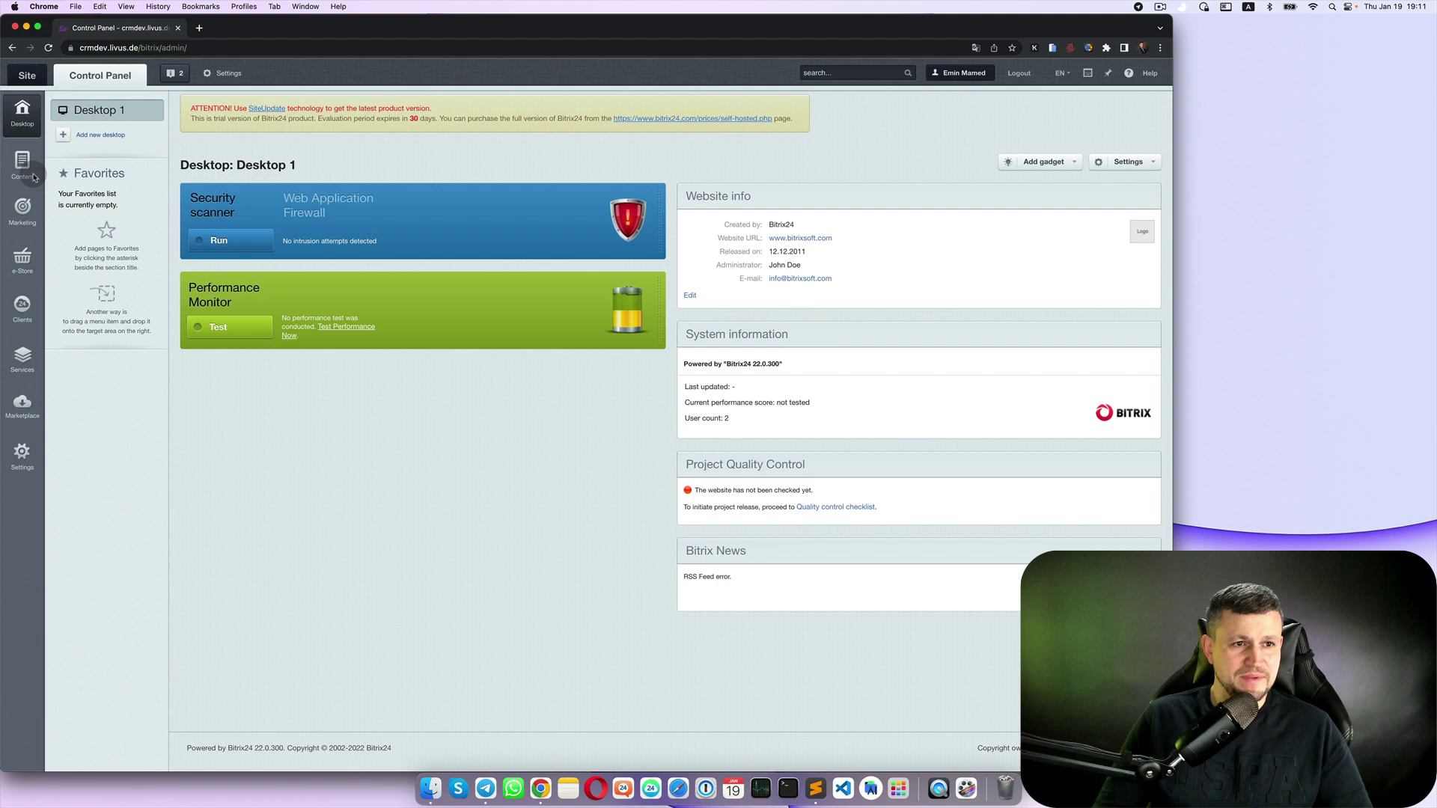
# - In Content > Files and Folders, open the bitrix folder and jump to .settings.php
pyautogui.click(16, 175)
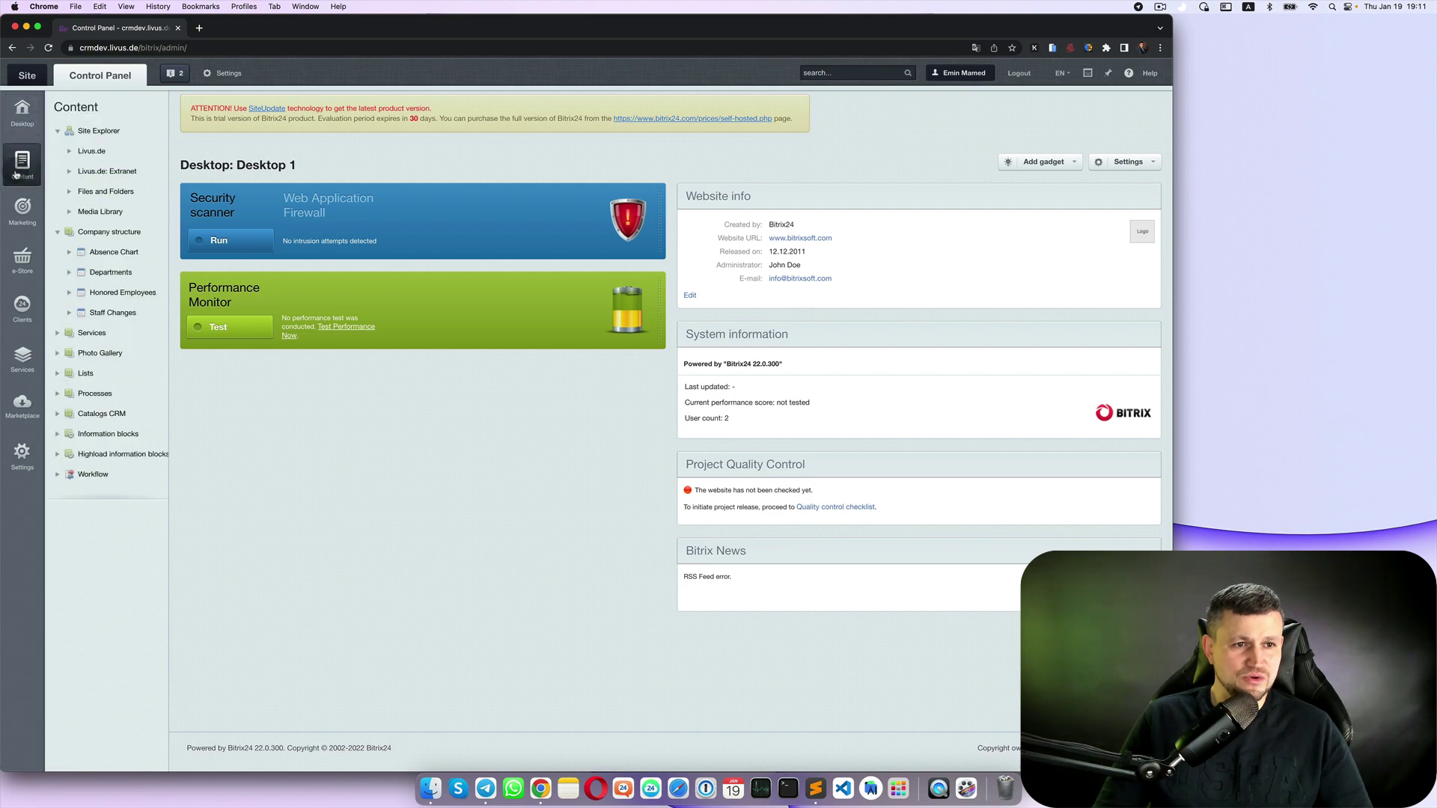
pyautogui.click(103, 193)
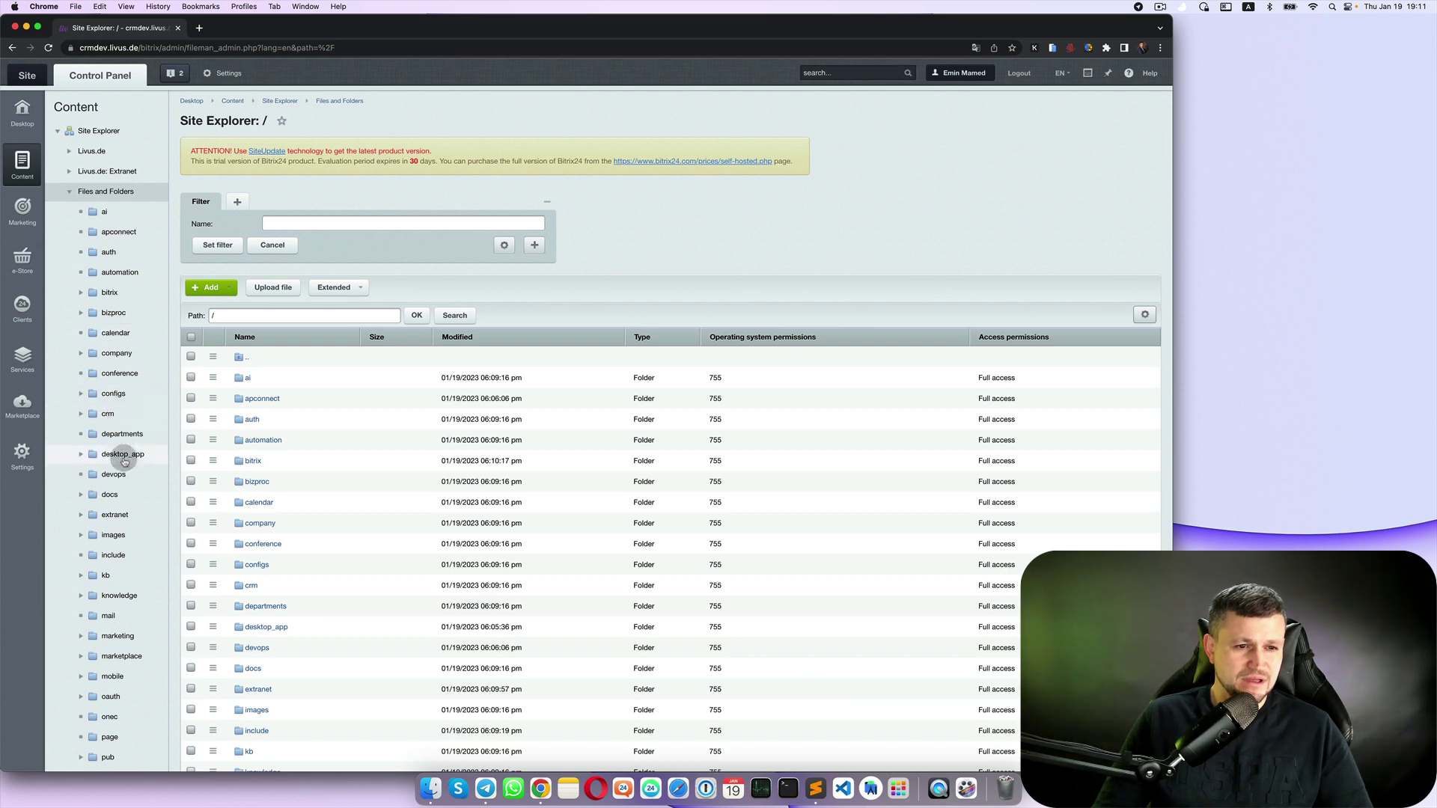
pyautogui.click(110, 293)
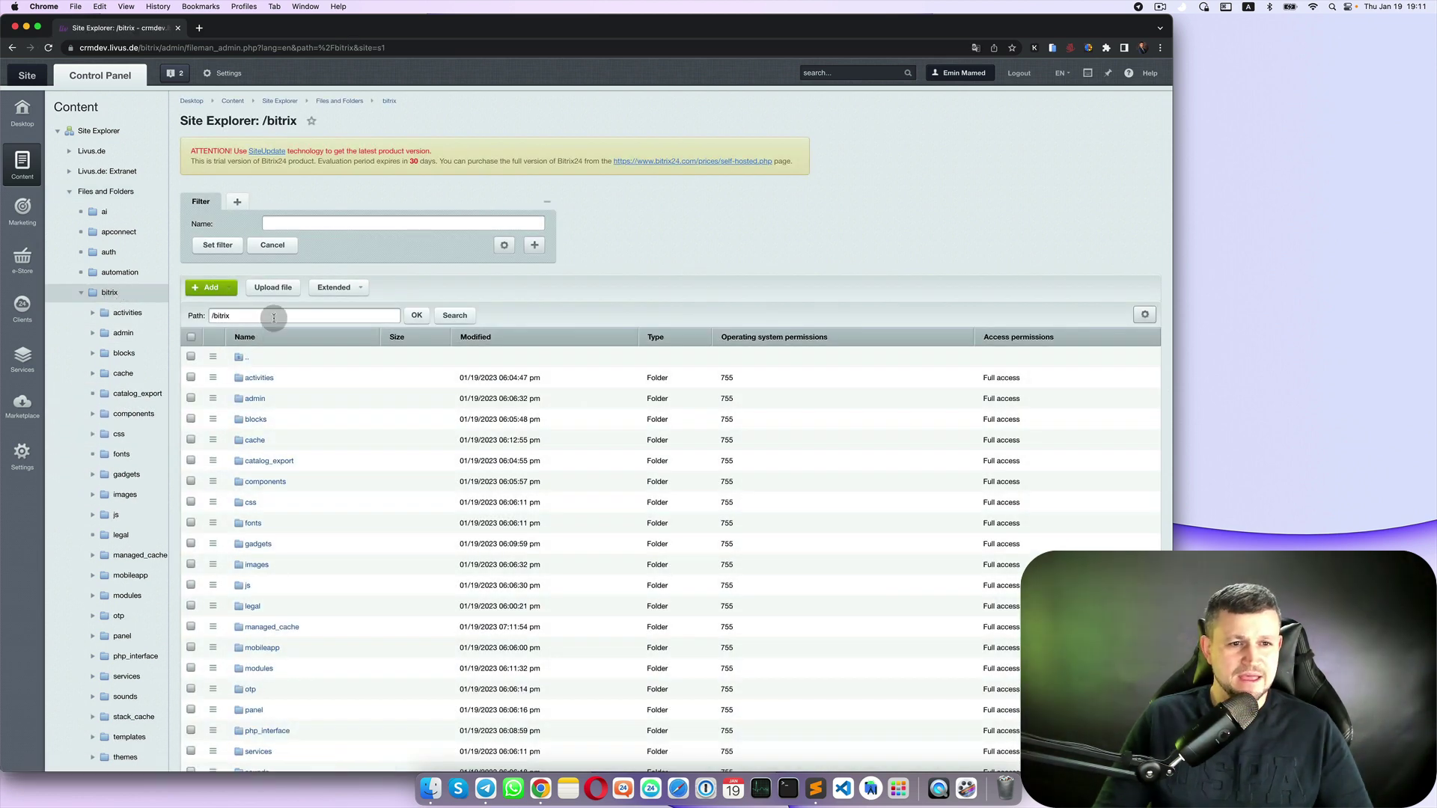
pyautogui.click(274, 318)
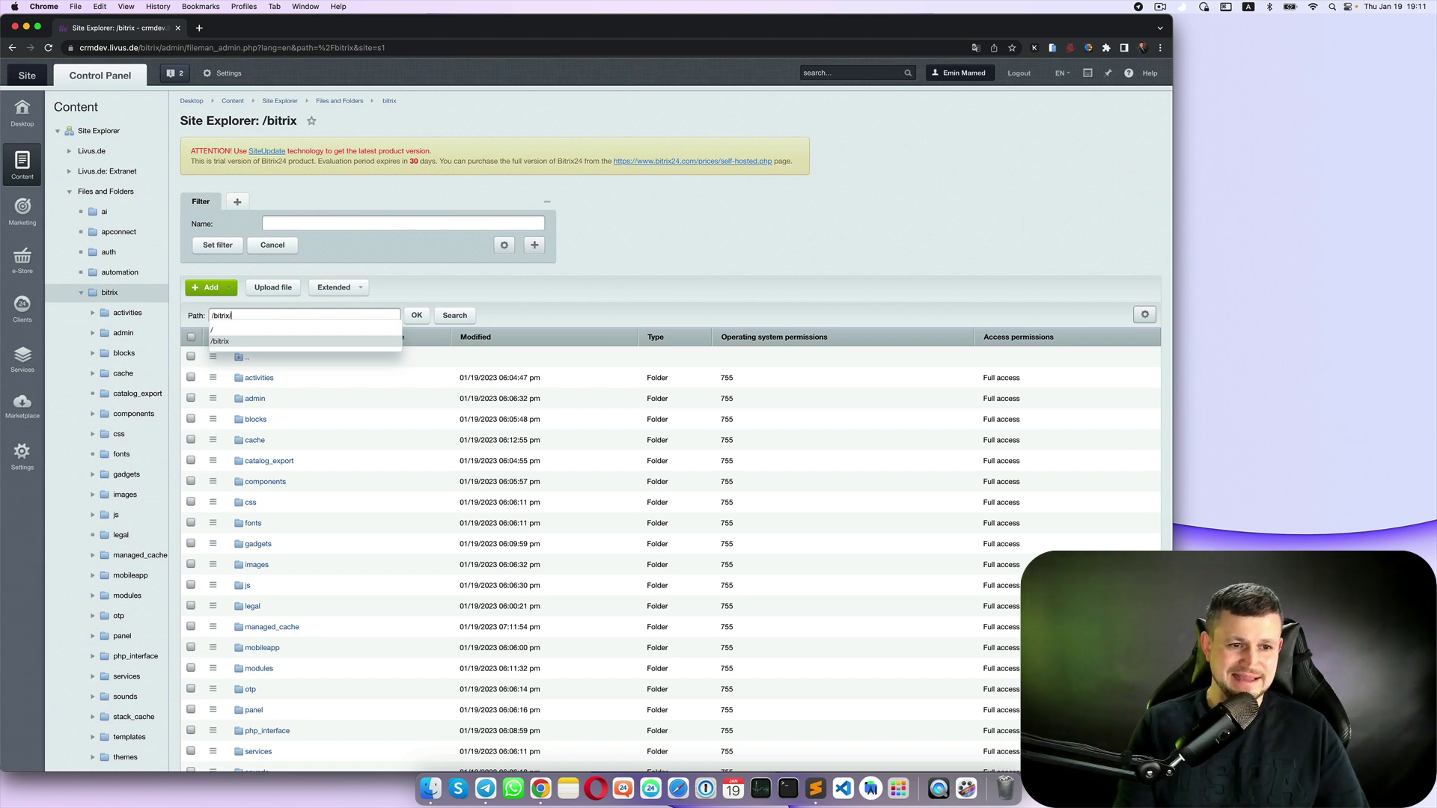
pyautogui.write('/')
pyautogui.write('.s')
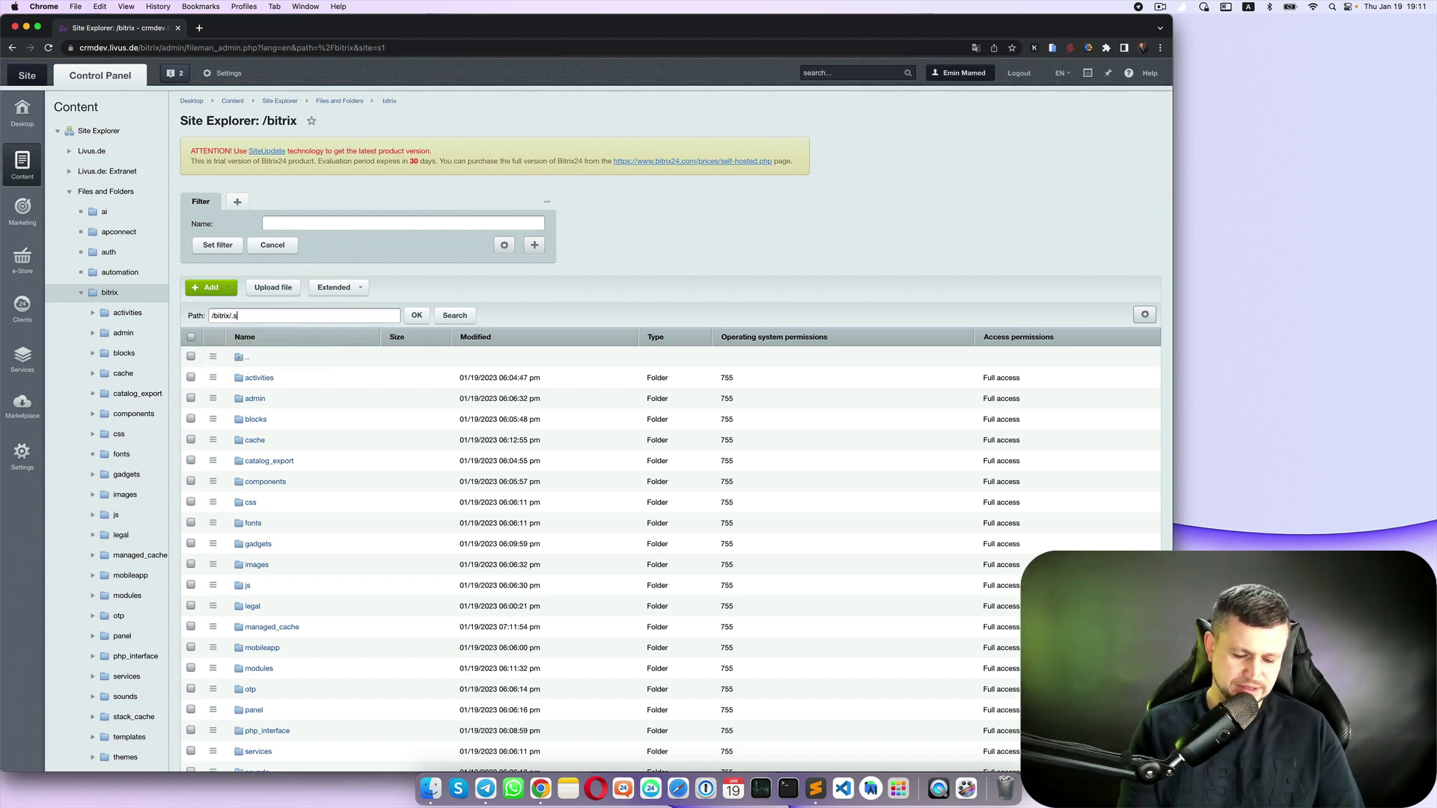
pyautogui.write('ettings')
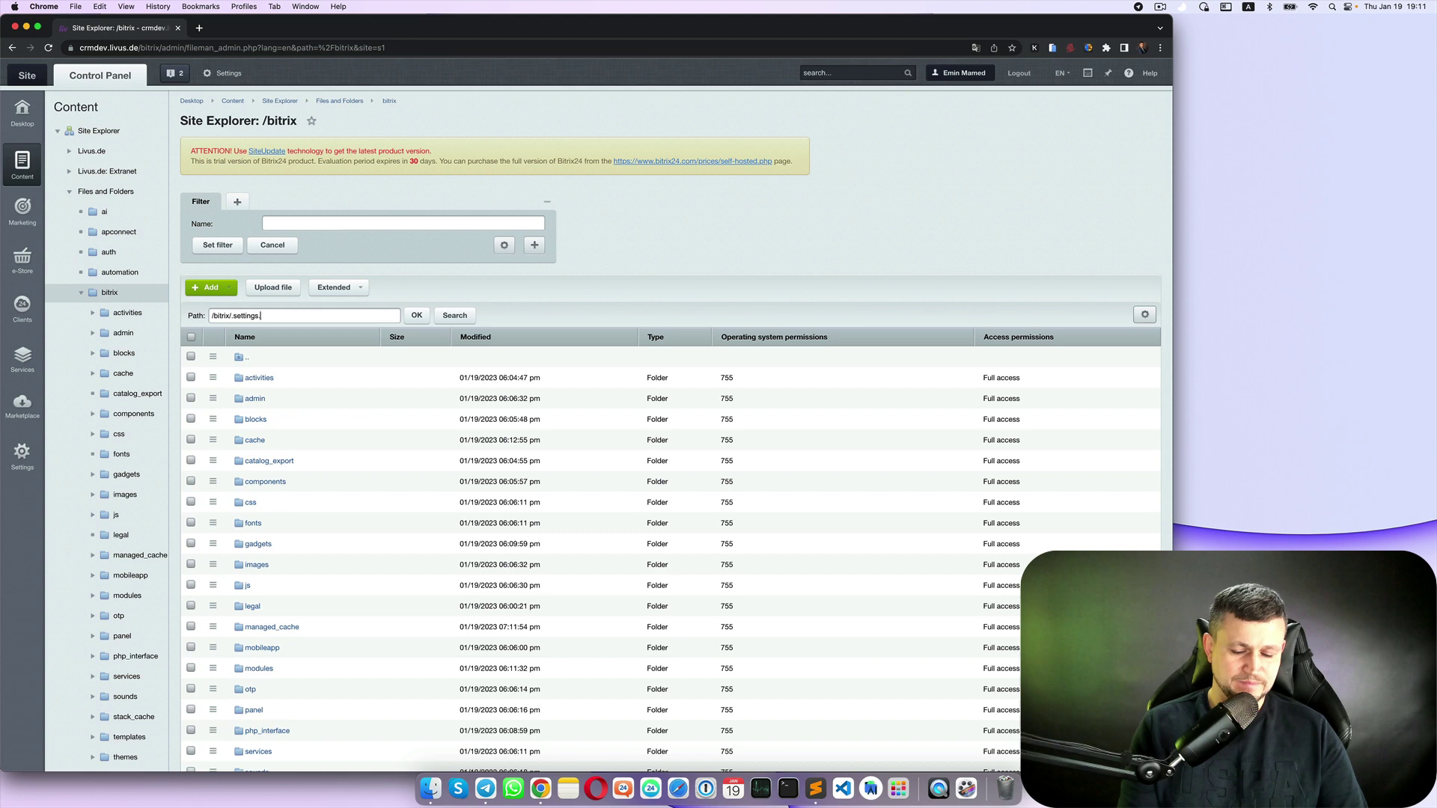
pyautogui.write('.php')
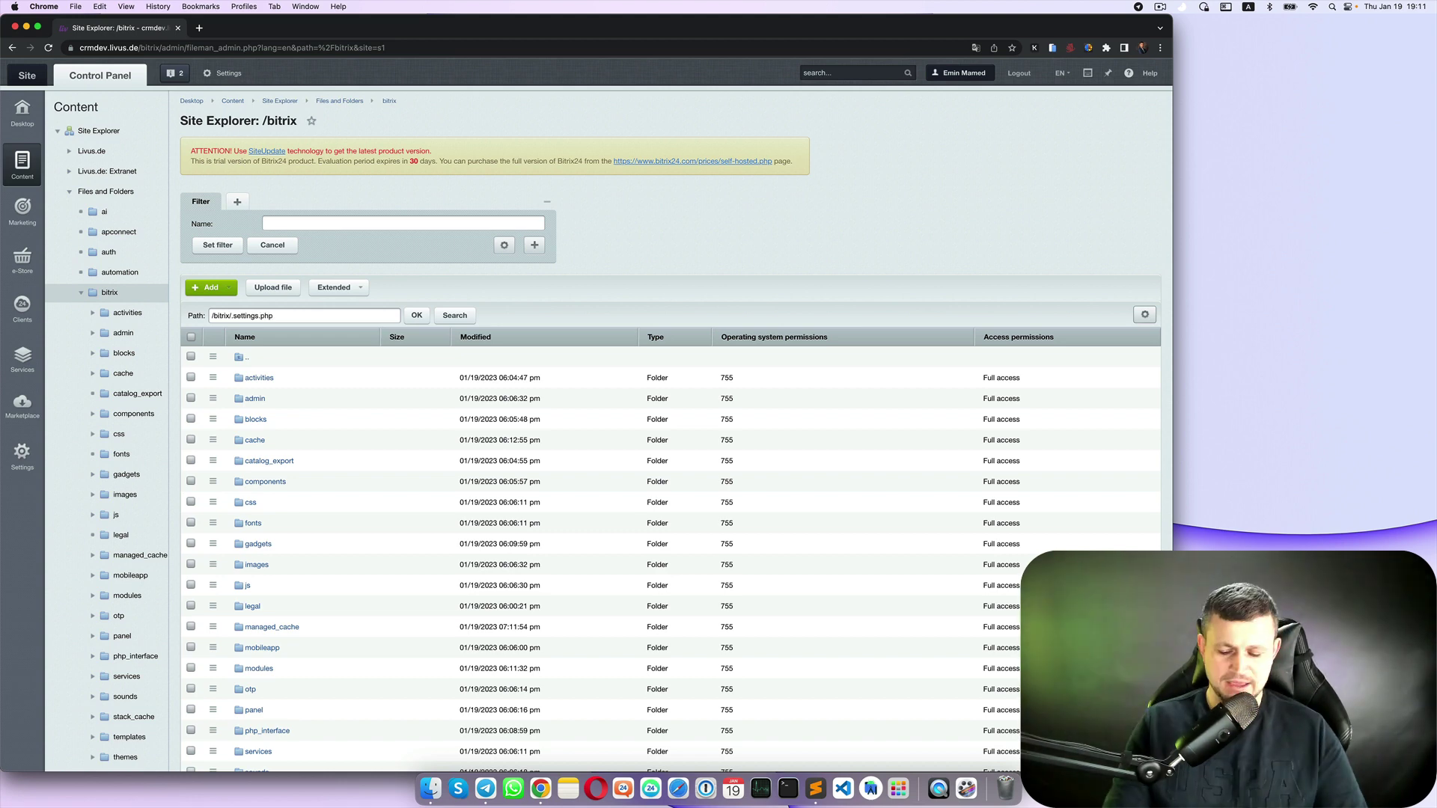
pyautogui.press('Return')
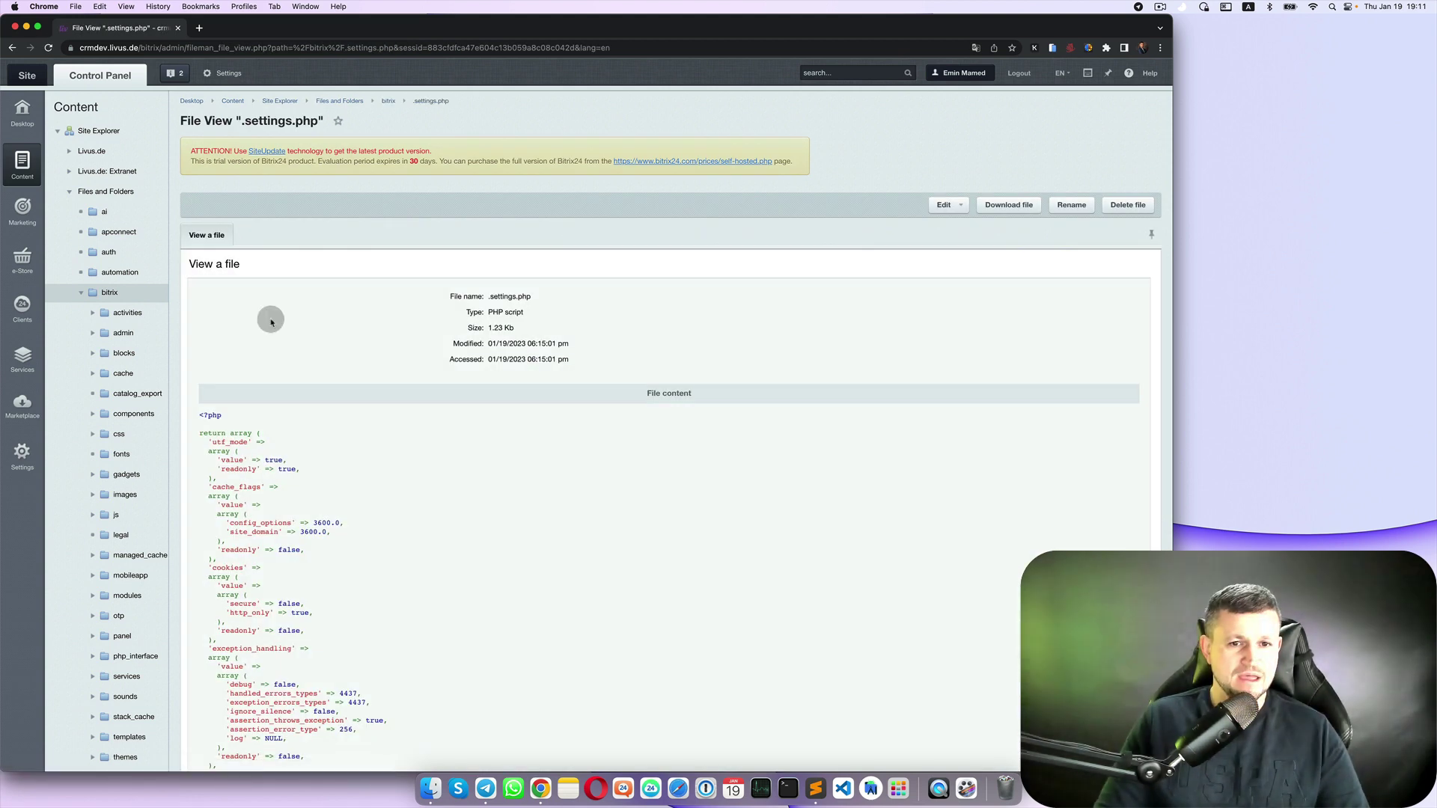
# - Open .settings.php's full source in the code editor via the Edit menu
pyautogui.scroll(-3, 203, 533)
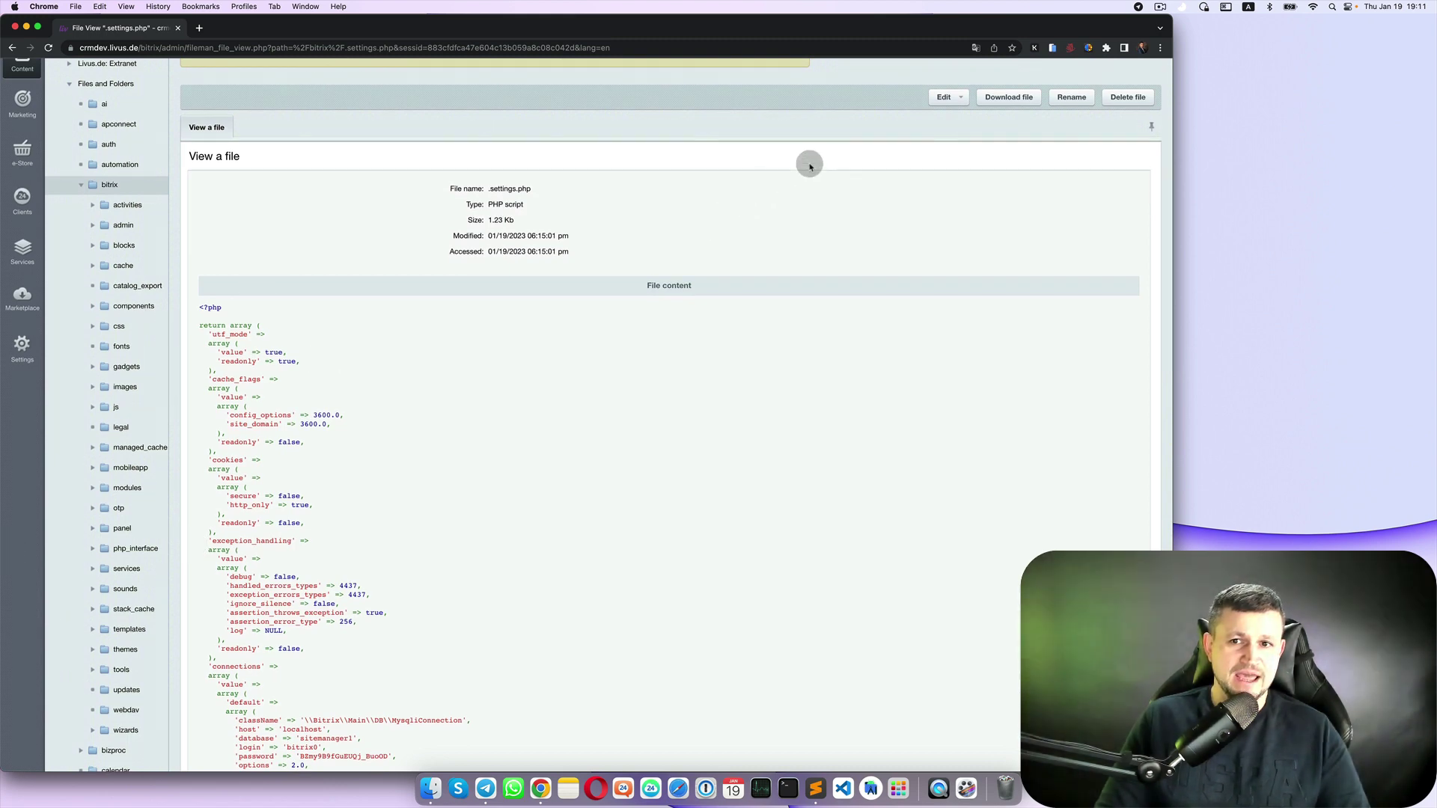
pyautogui.click(961, 99)
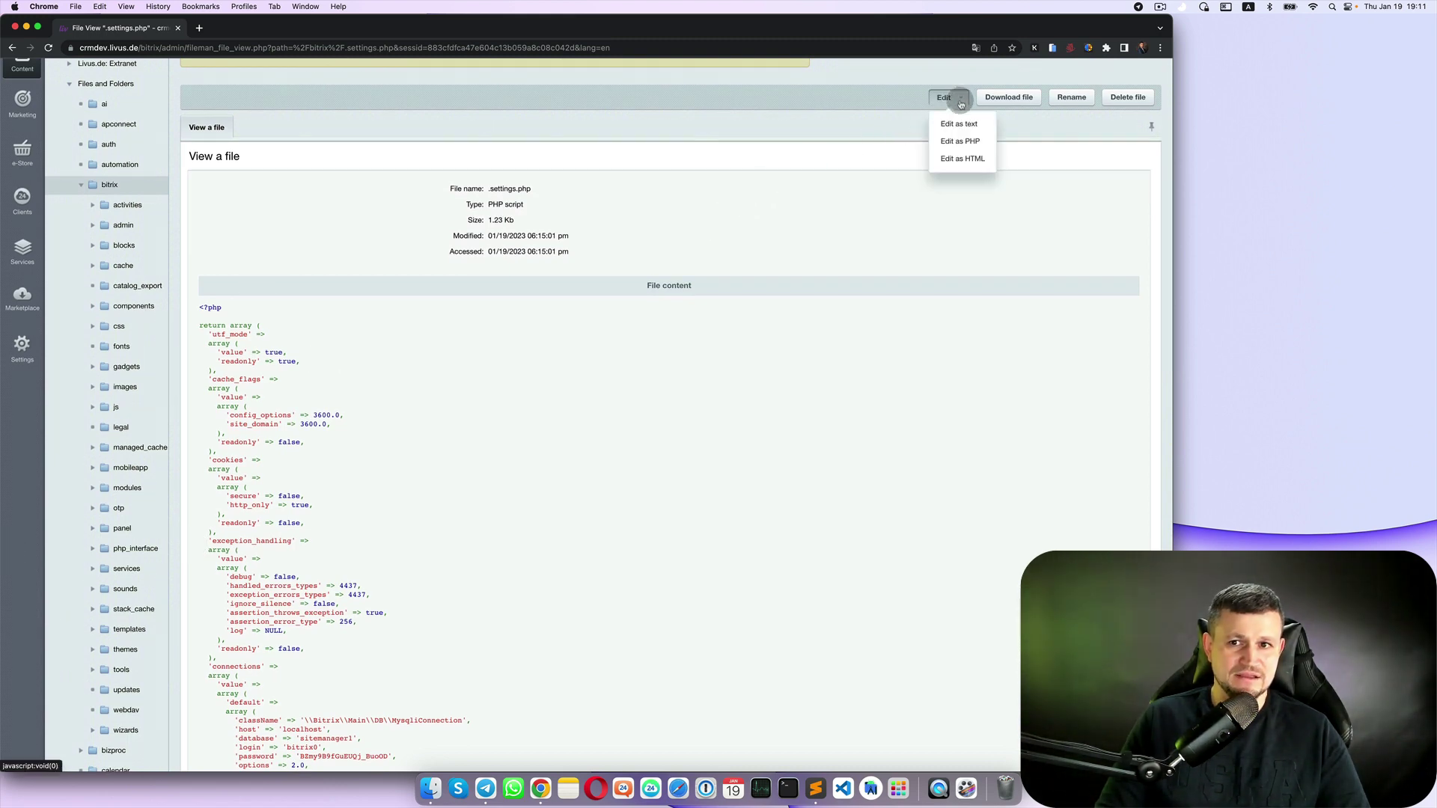
pyautogui.click(967, 140)
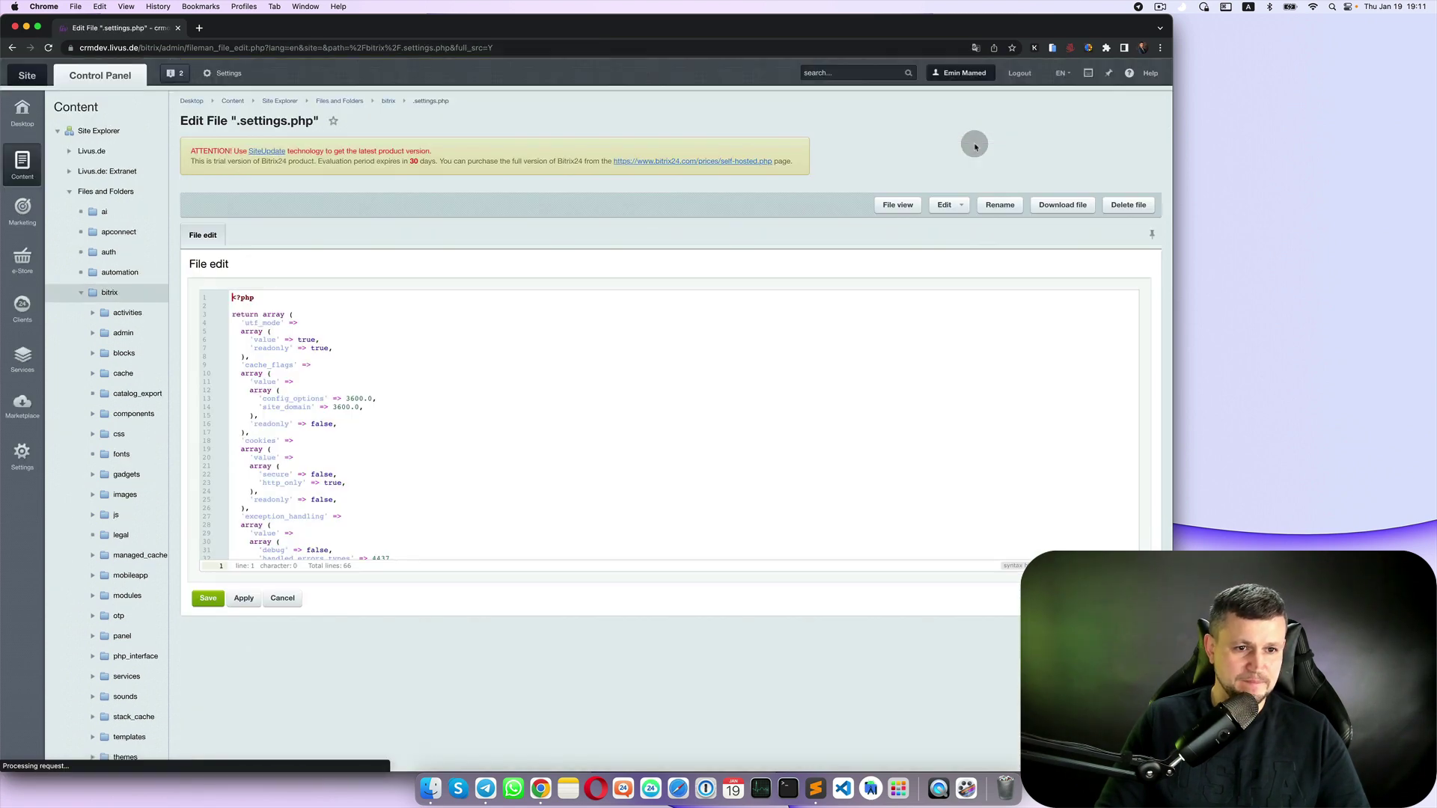
pyautogui.scroll(5, 383, 367)
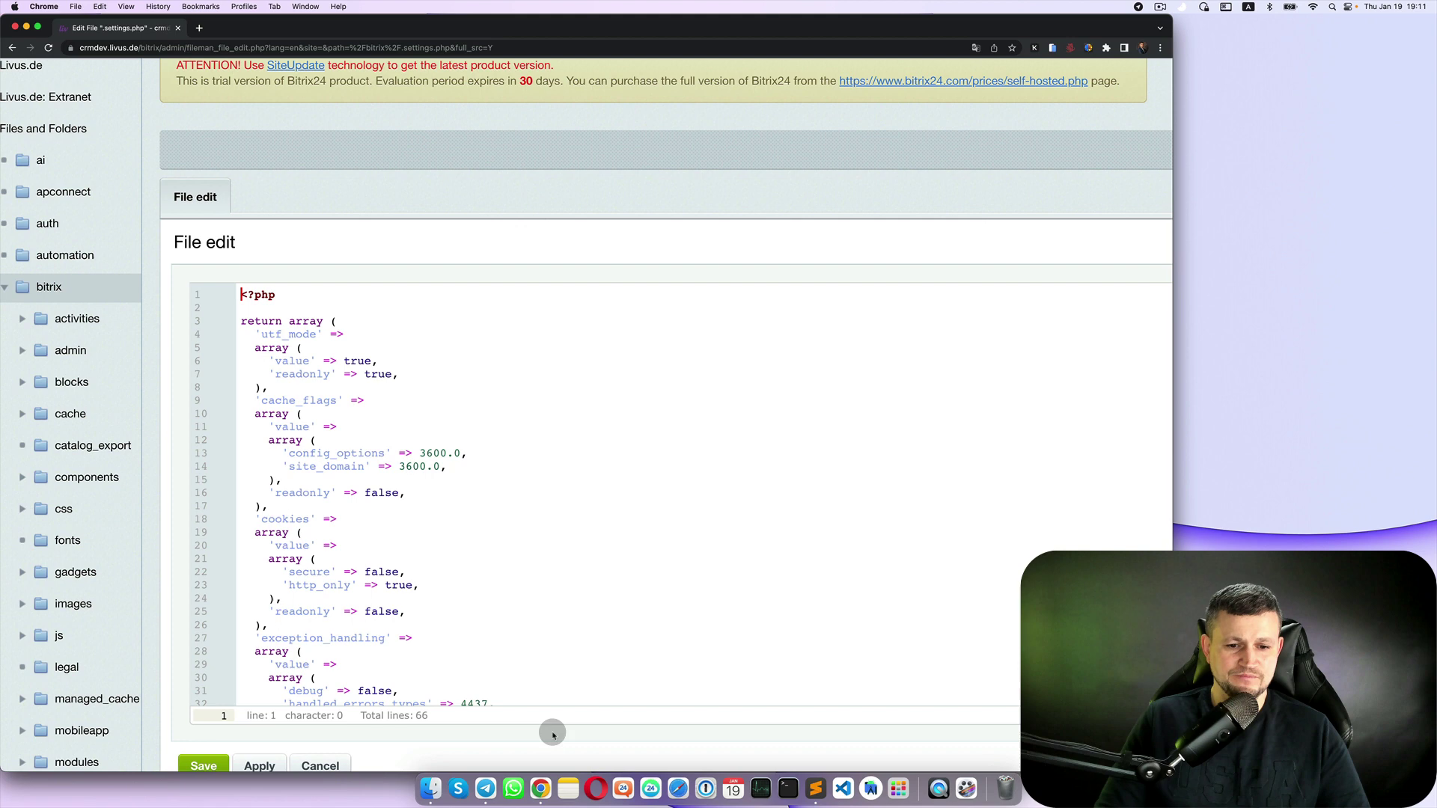
# - Copy the nine-line smtp configuration block from the Sublime Text notes, returning to Chrome
pyautogui.click(815, 787)
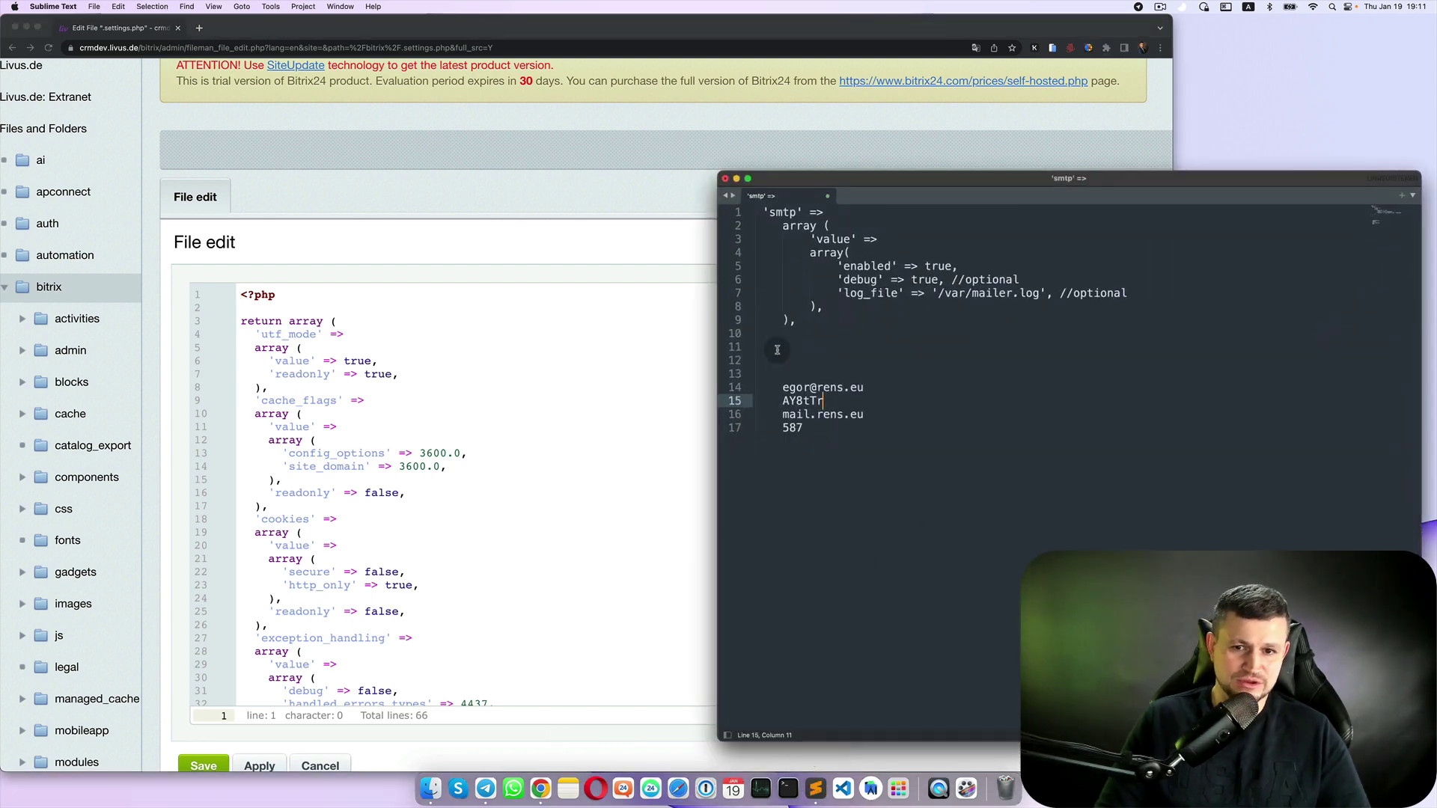
pyautogui.moveTo(801, 322); pyautogui.dragTo(756, 211)
pyautogui.press('super+c')
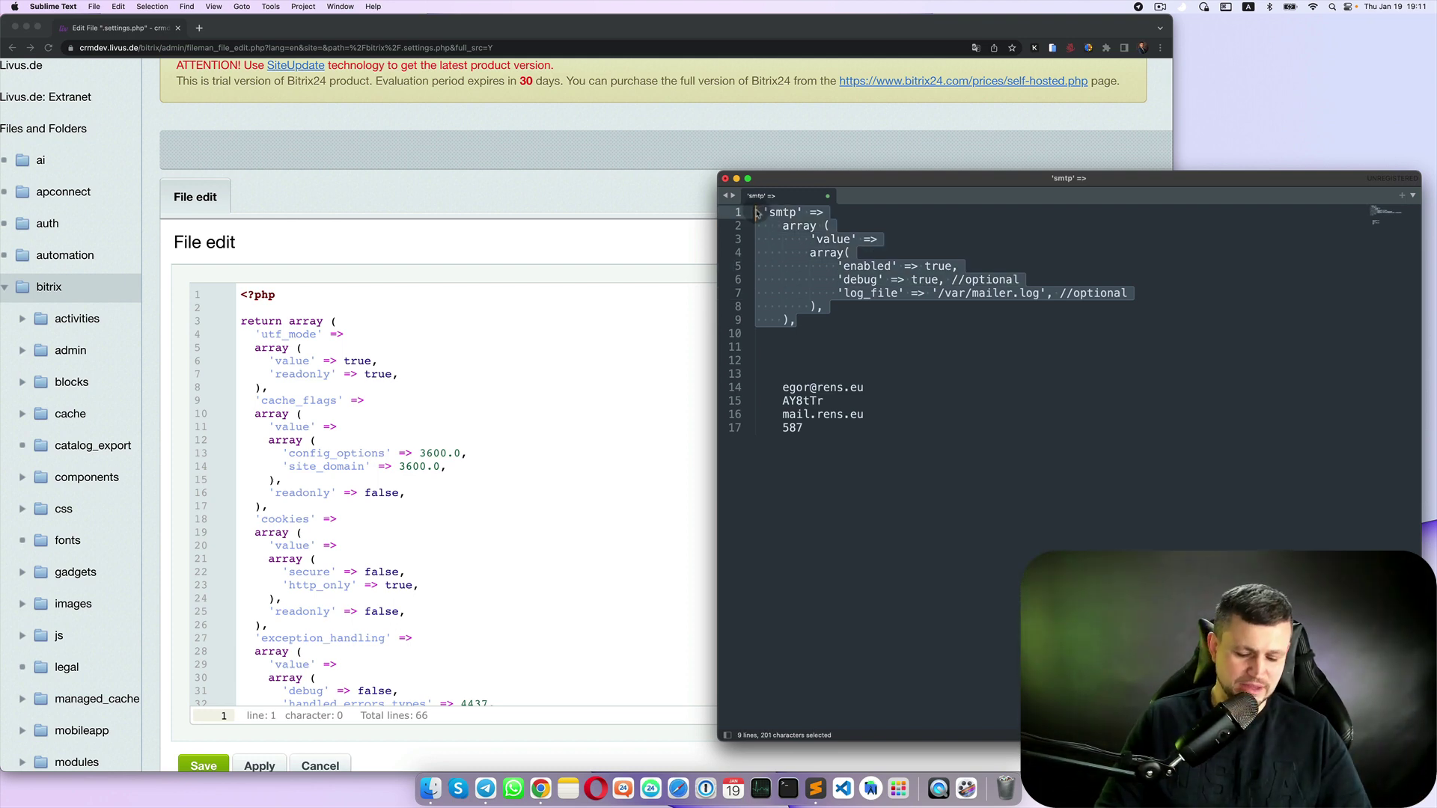
pyautogui.click(416, 326)
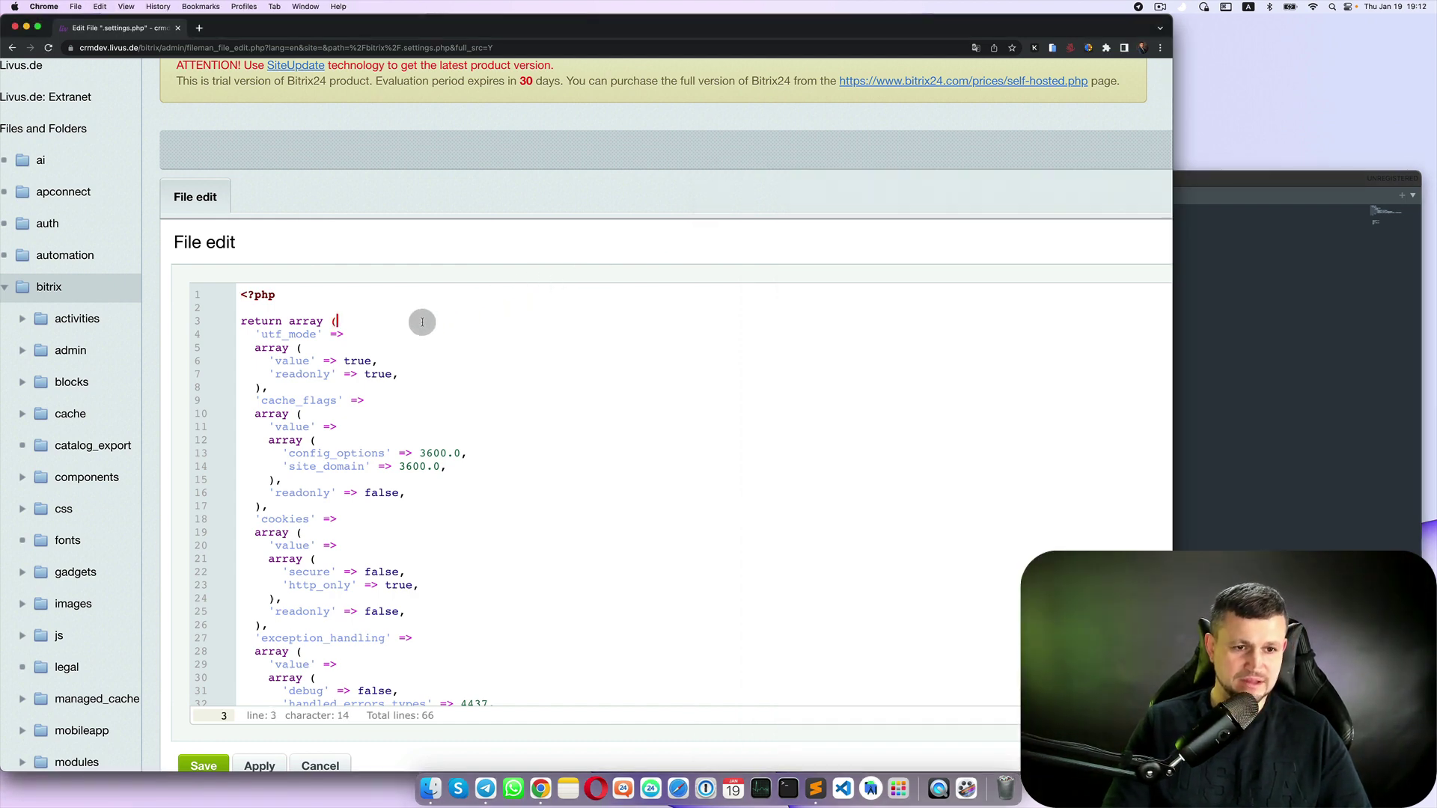
# - Paste the smtp block after 'return array (' in .settings.php and save the file
pyautogui.press('Return')
pyautogui.press('super+v')
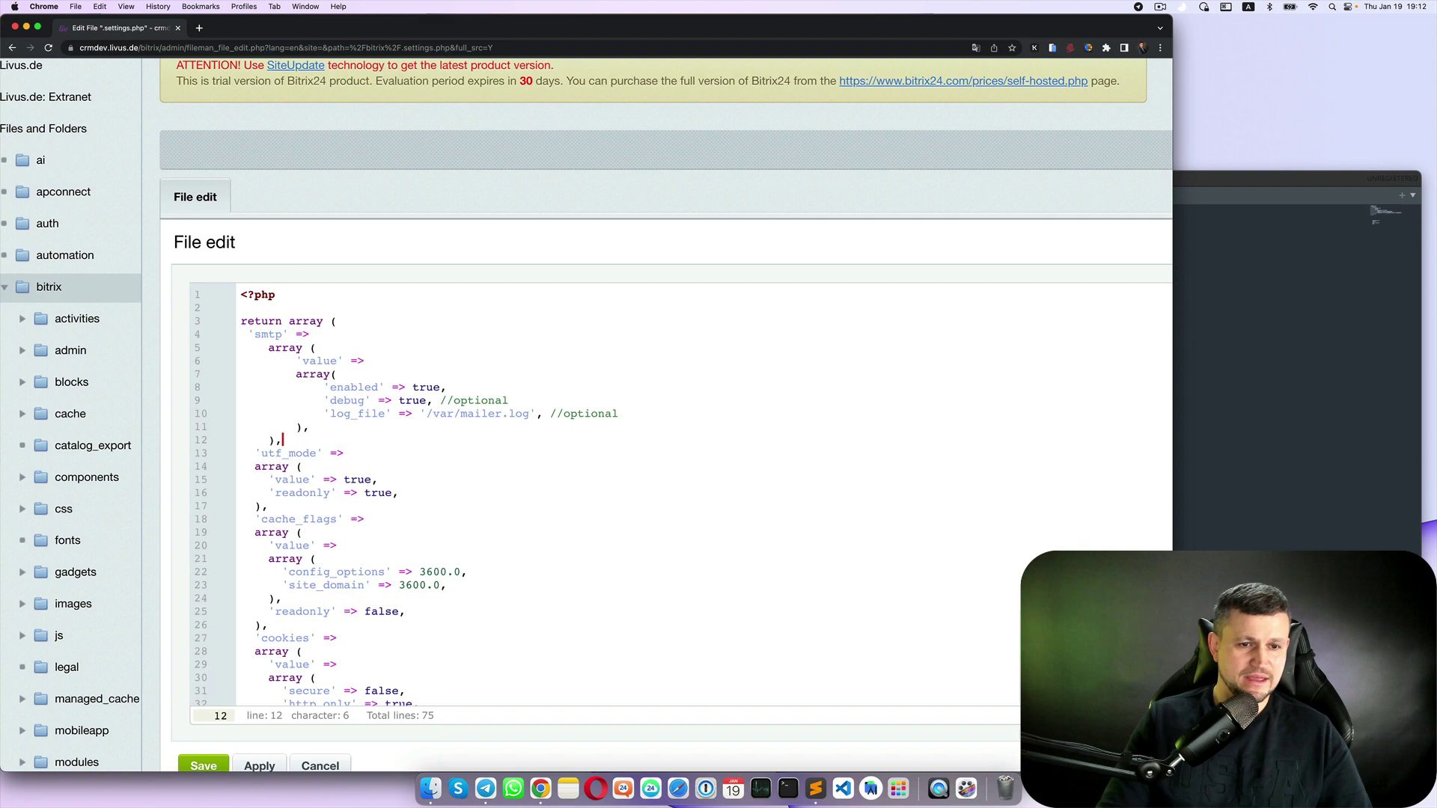
pyautogui.press('super+0')
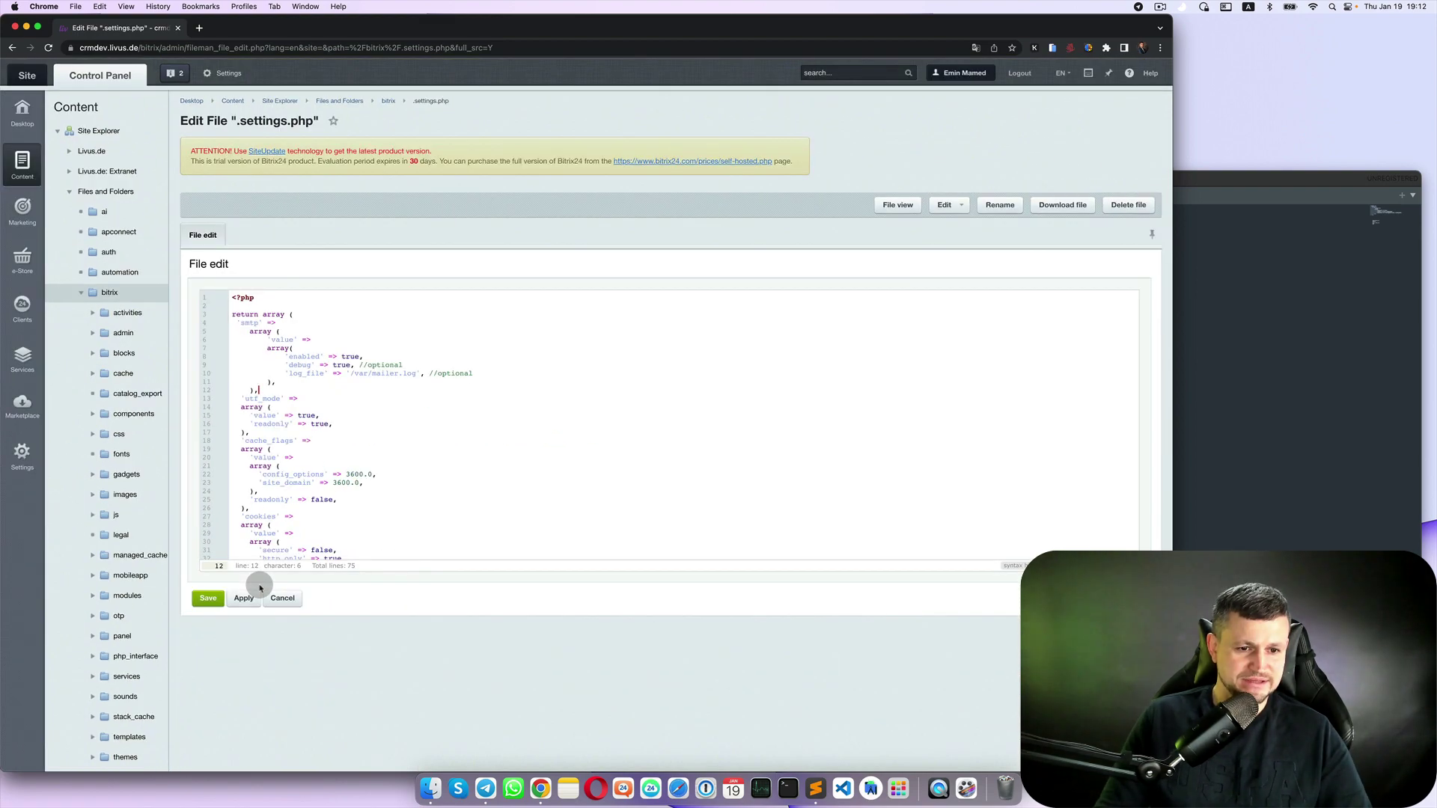
pyautogui.click(209, 598)
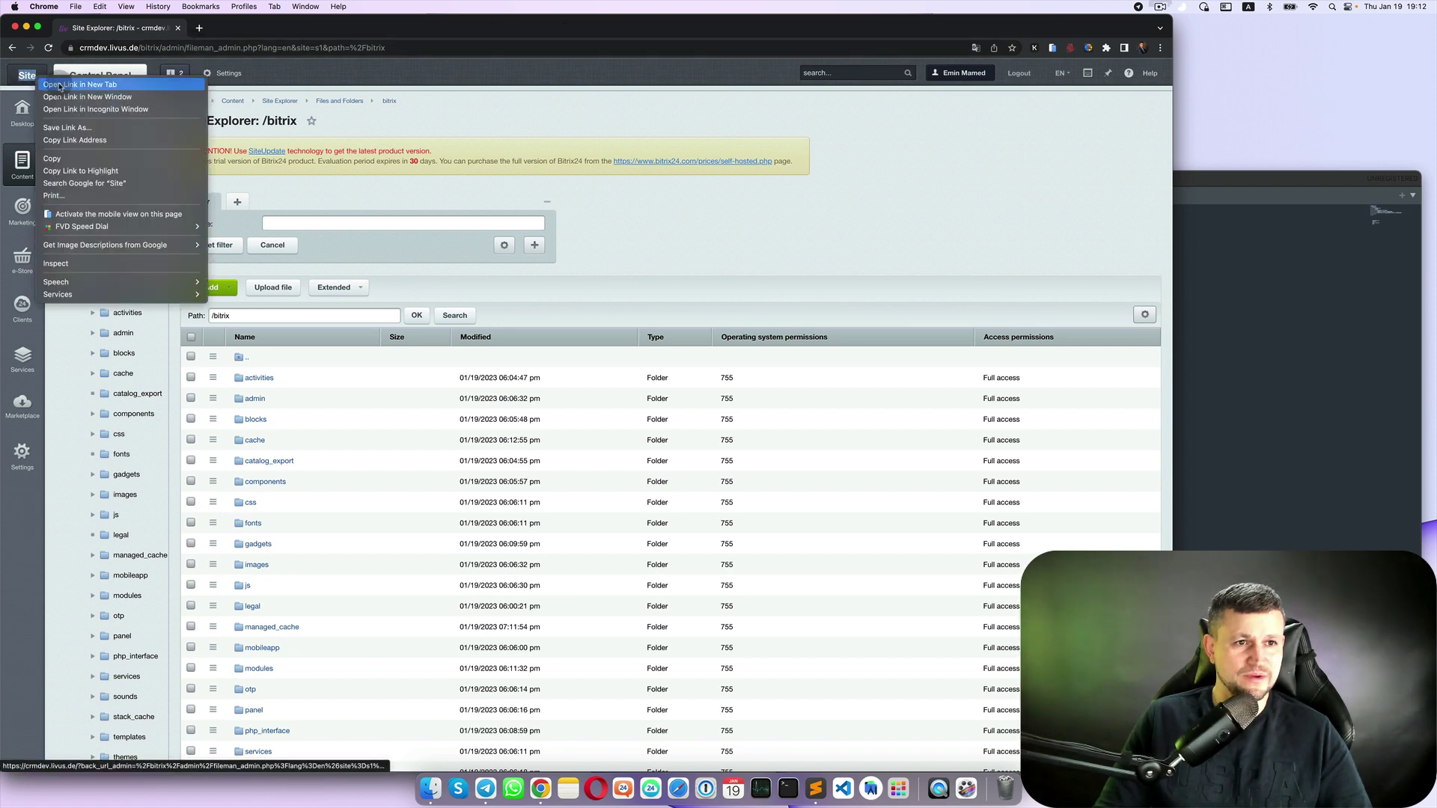
# - Open the portal in a new tab, go to Mail, and review the IMAP form's new SMTP fields
pyautogui.keyDown('super'); pyautogui.click(30, 76); pyautogui.keyUp('super')
pyautogui.click(225, 29)
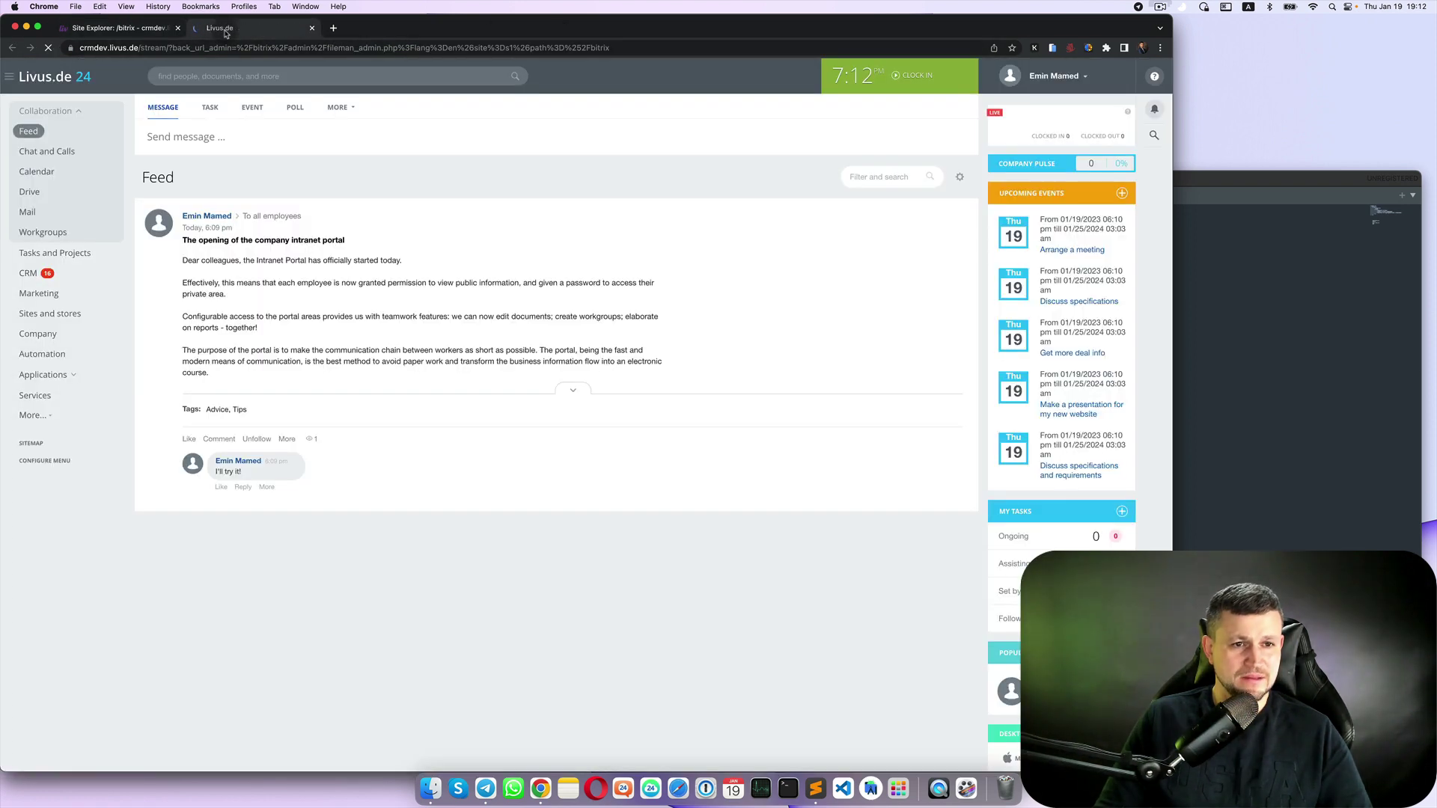
pyautogui.click(39, 219)
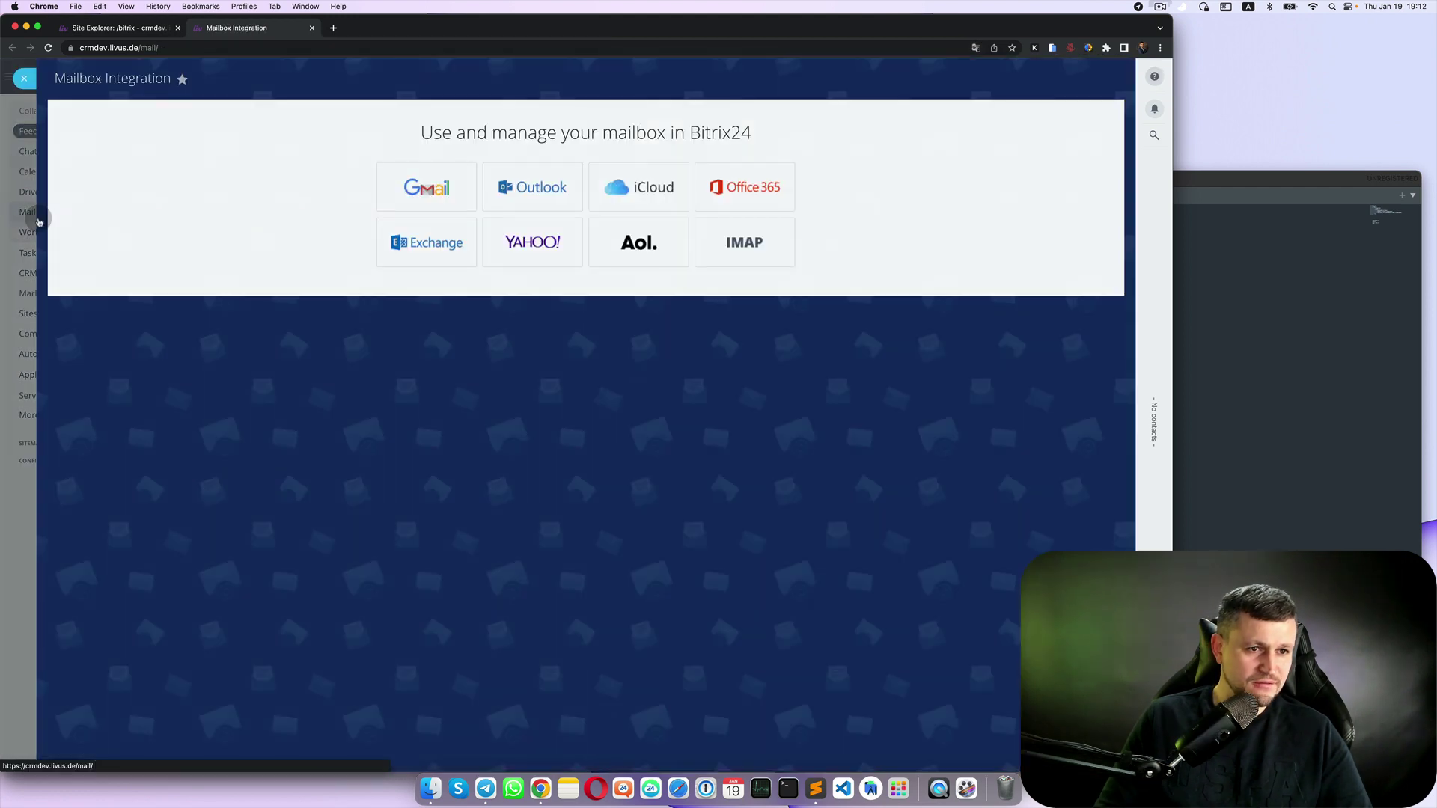
pyautogui.click(782, 247)
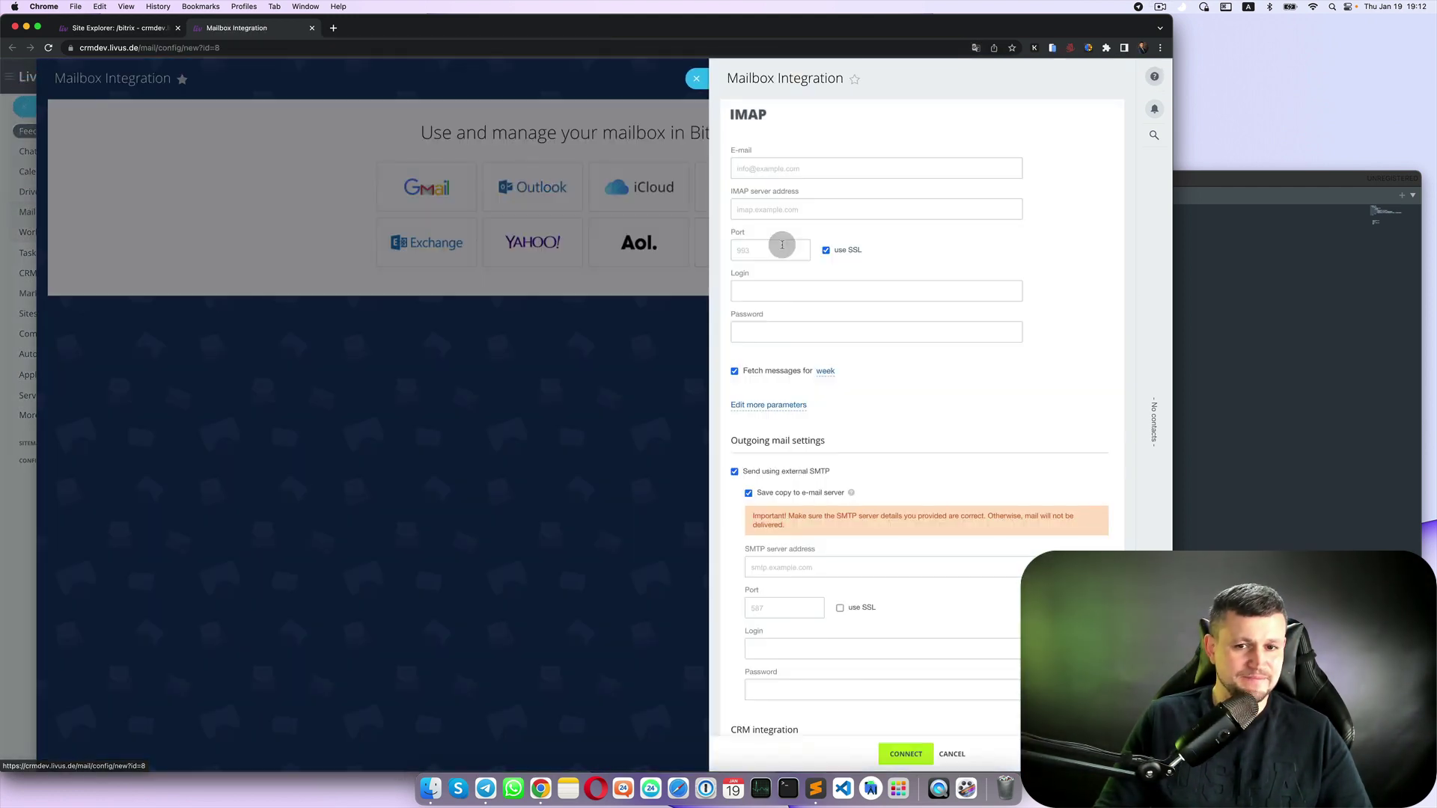
pyautogui.scroll(-3, 891, 329)
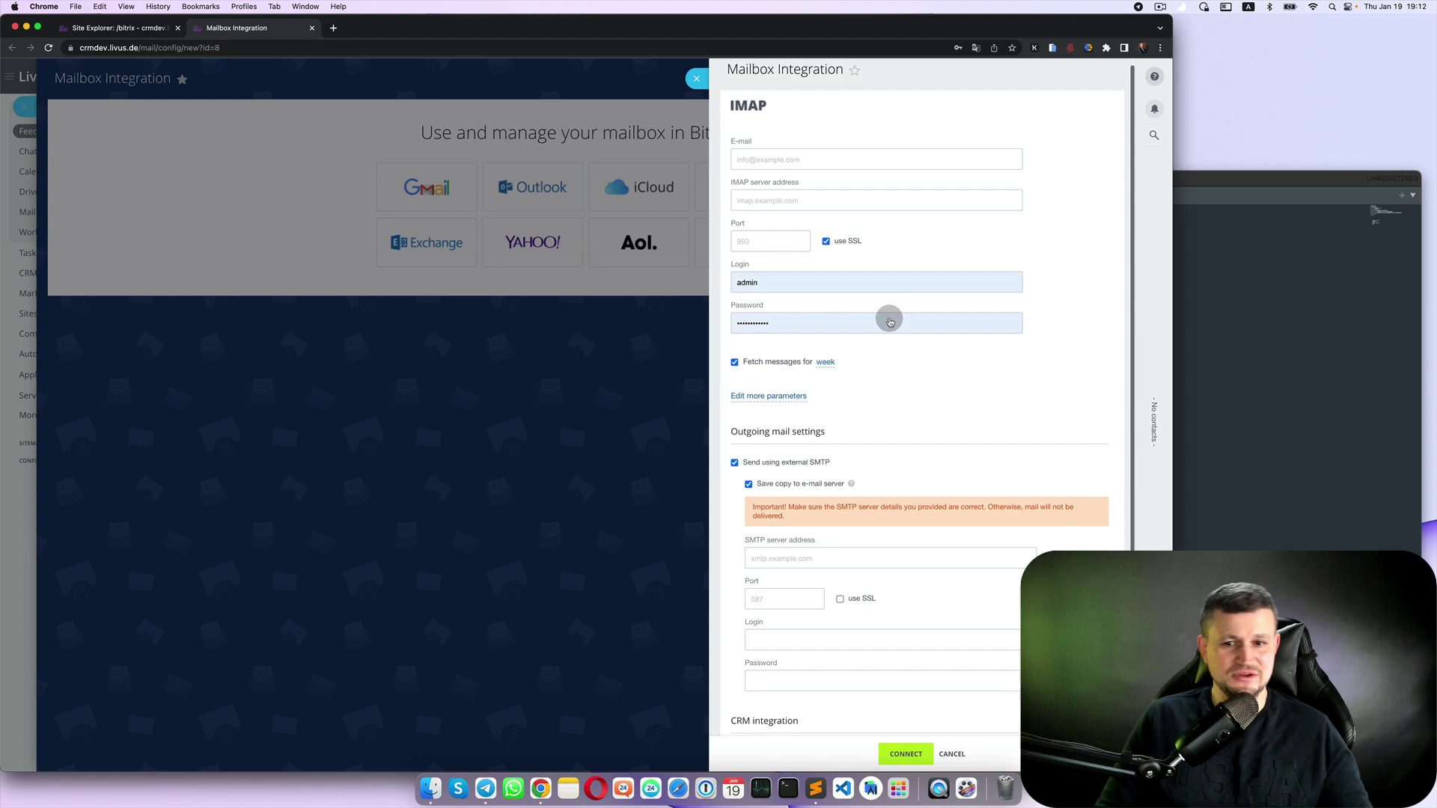
pyautogui.scroll(5, 956, 436)
pyautogui.scroll(-3, 961, 441)
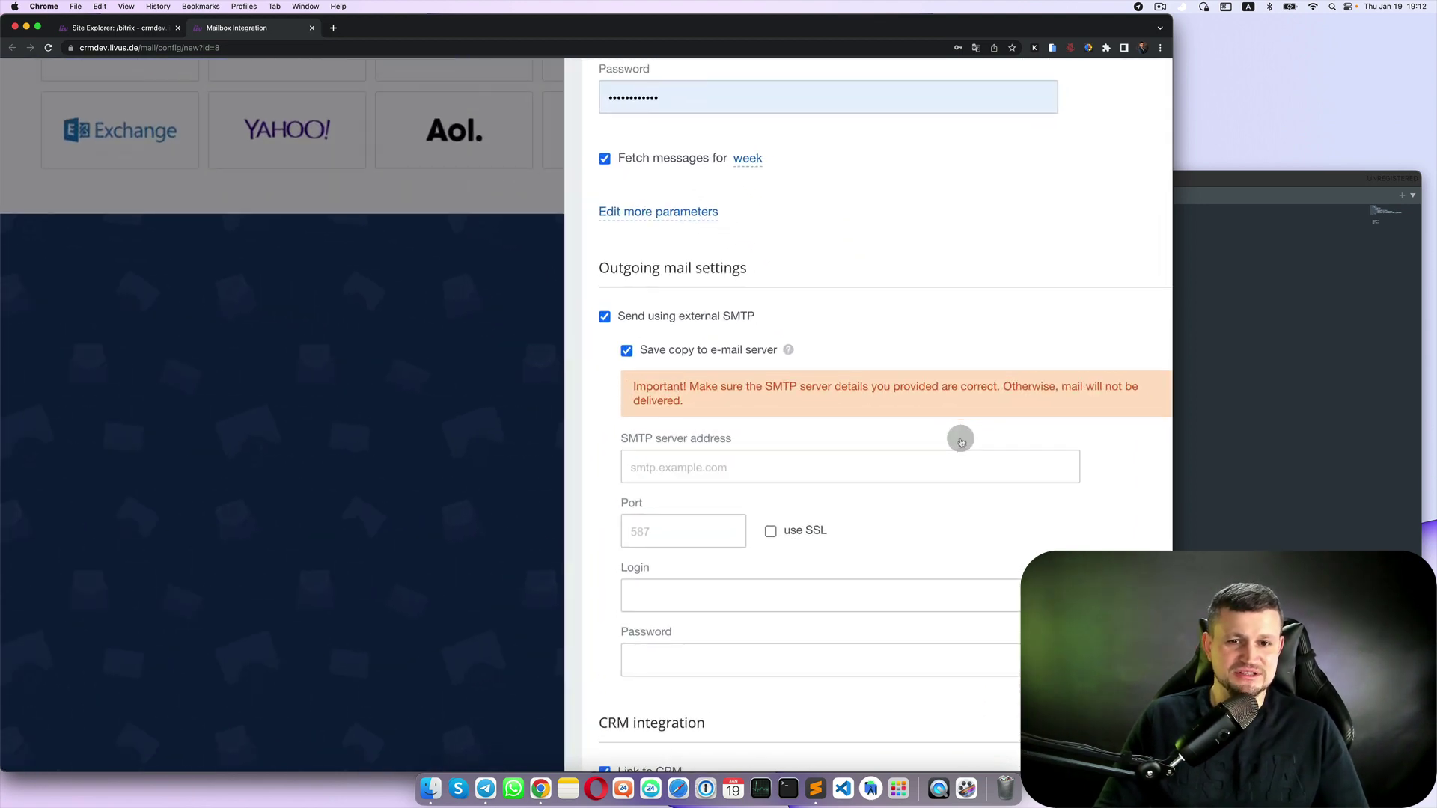
pyautogui.scroll(3, 960, 438)
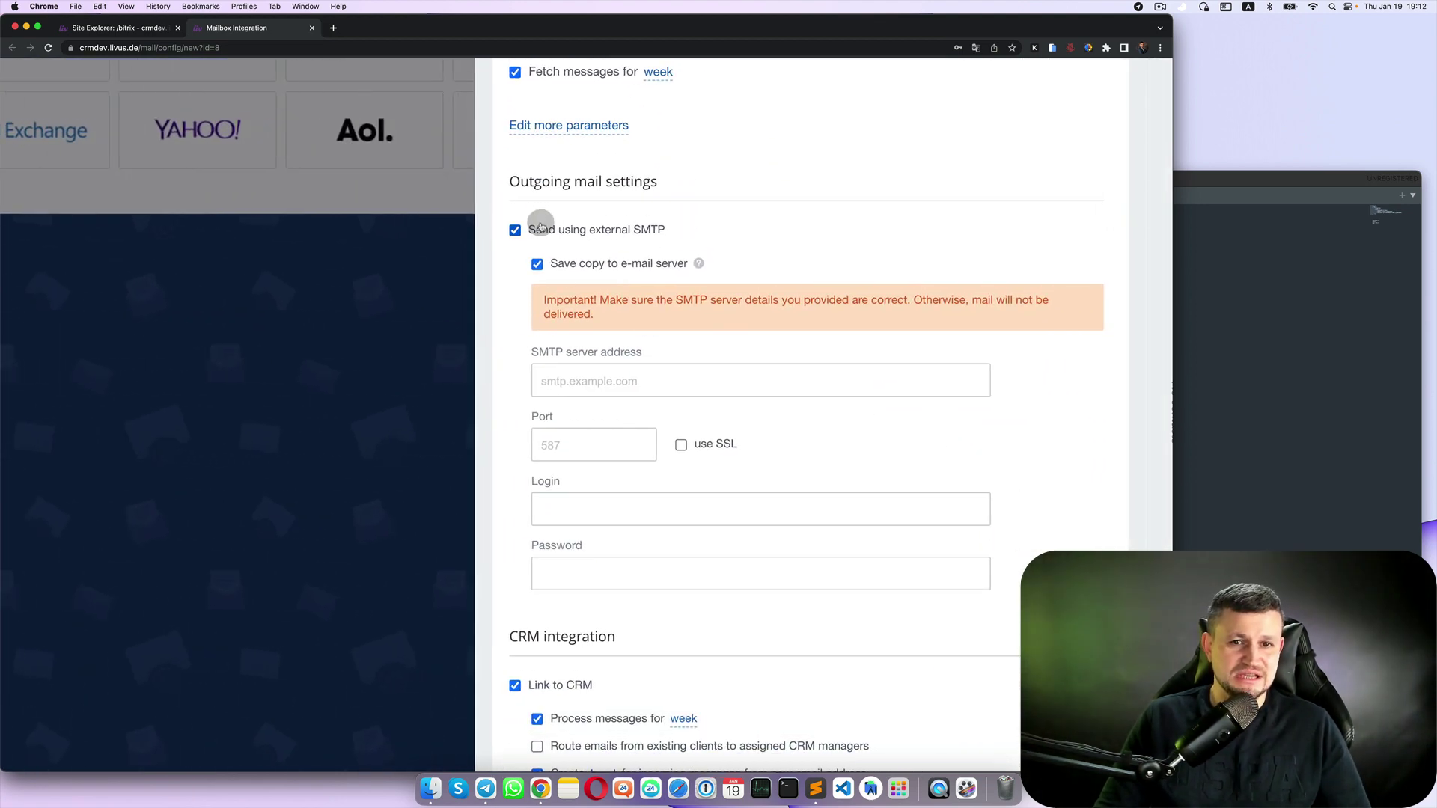
pyautogui.scroll(-2, 729, 243)
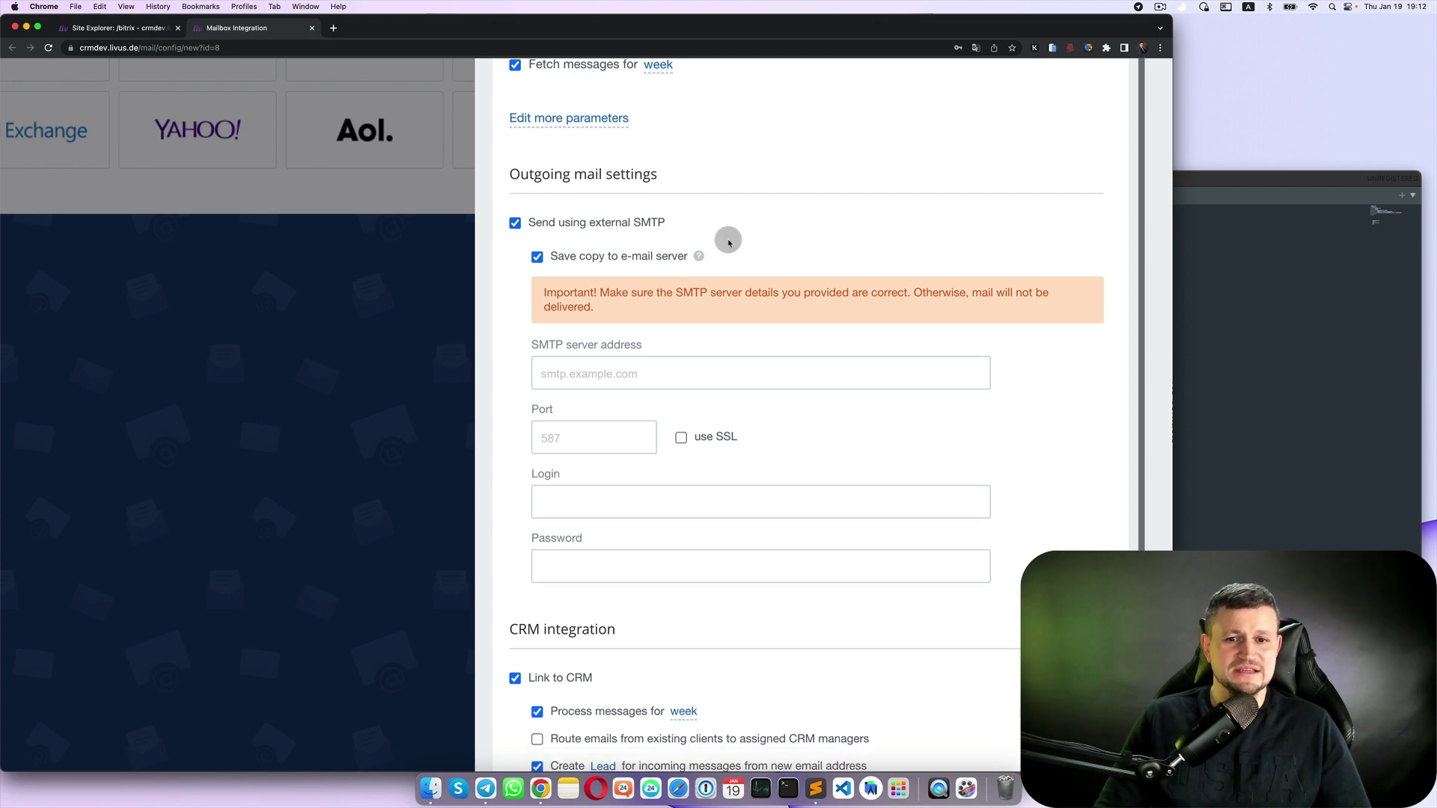
pyautogui.scroll(5, 728, 242)
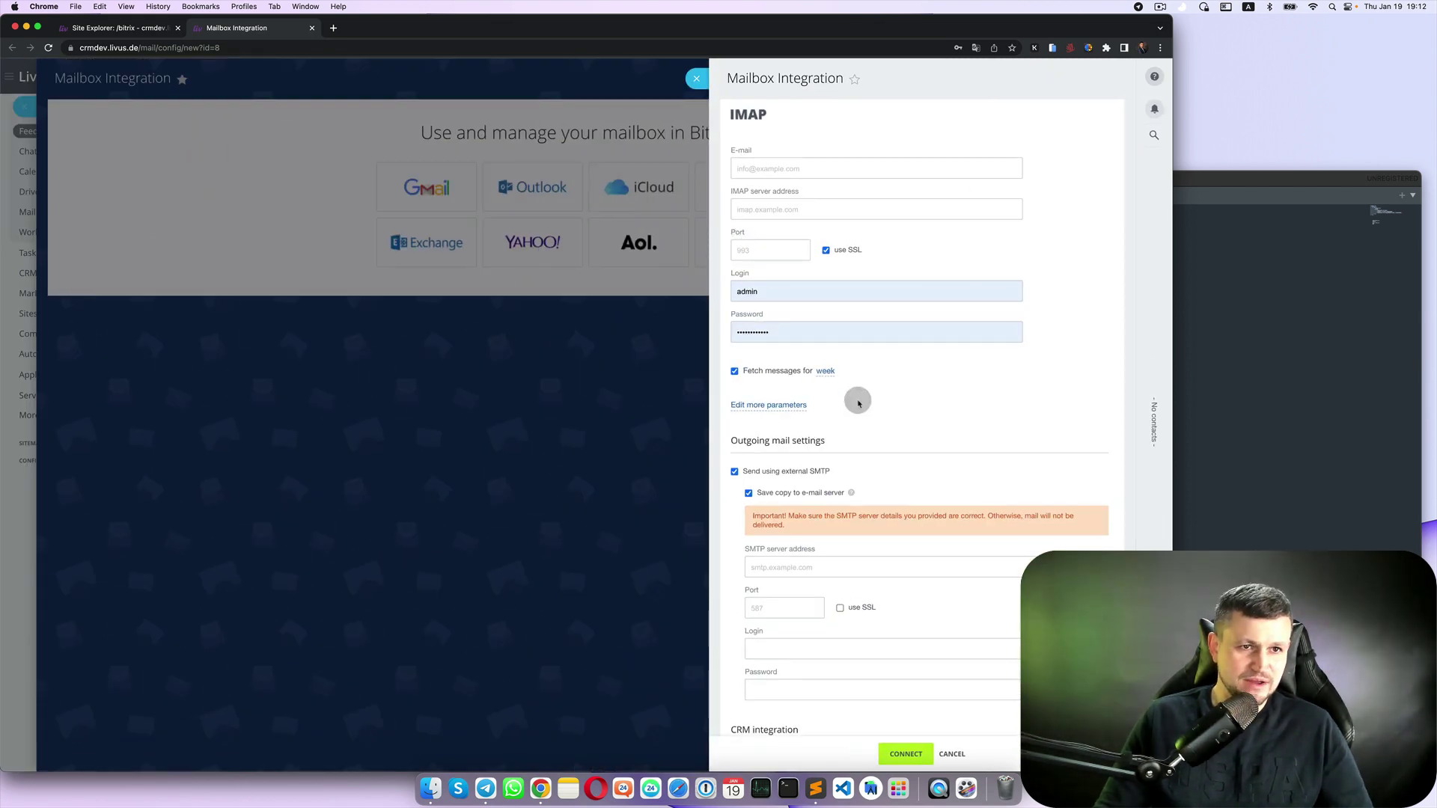
pyautogui.scroll(-3, 860, 459)
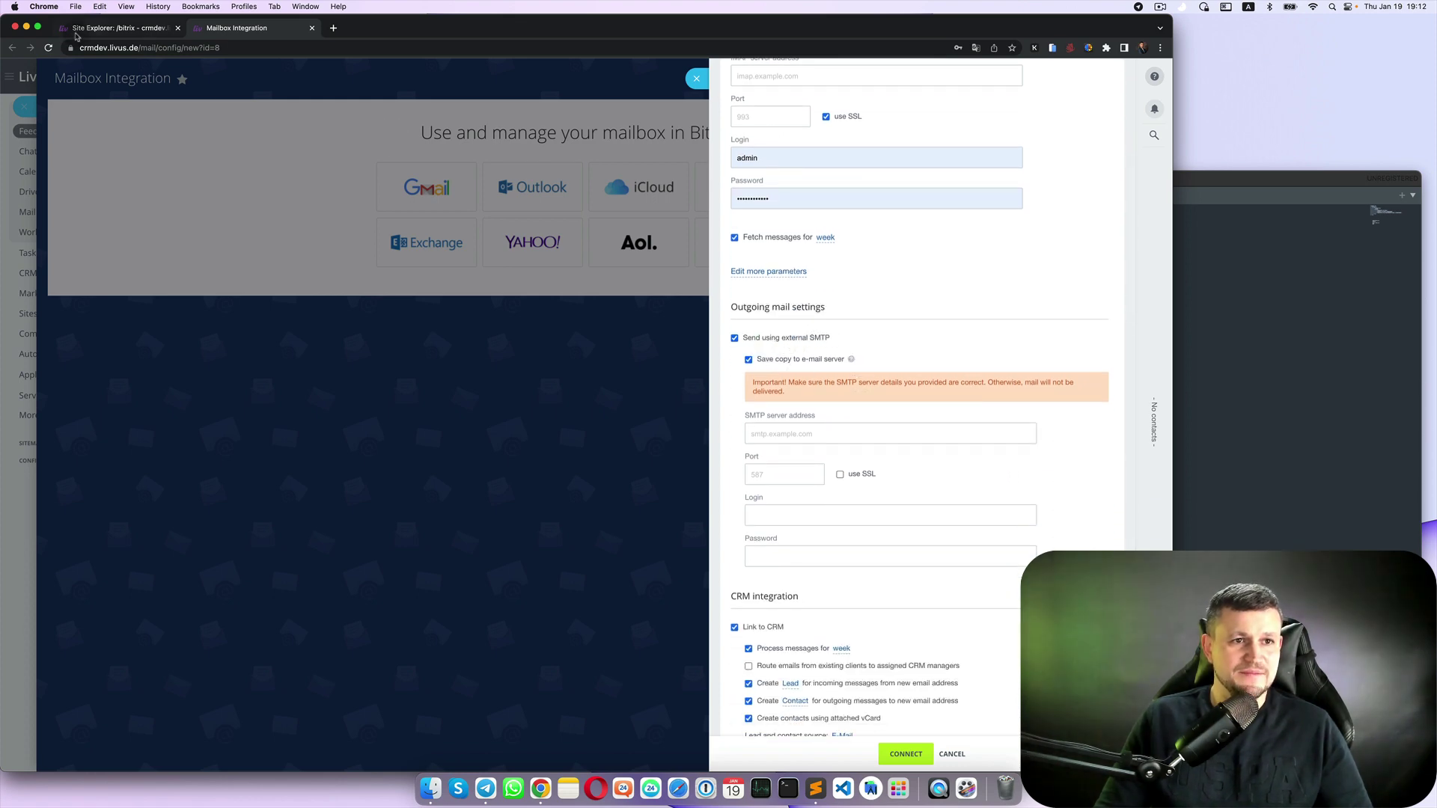
# - Open /bitrix/.settings.php in Site Explorer, correcting the mistyped '.seetings.php' path
pyautogui.click(116, 30)
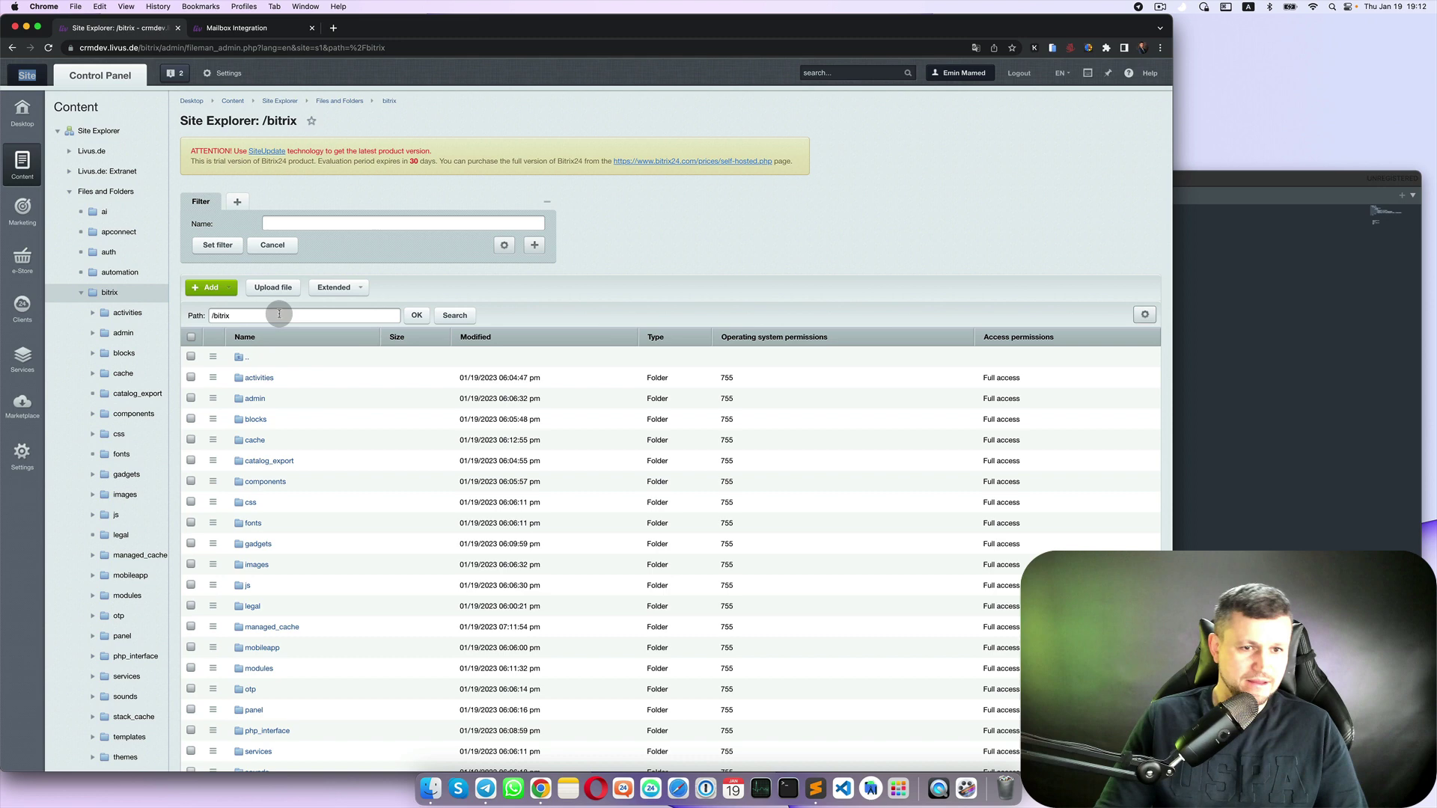
pyautogui.click(283, 315)
pyautogui.write('/')
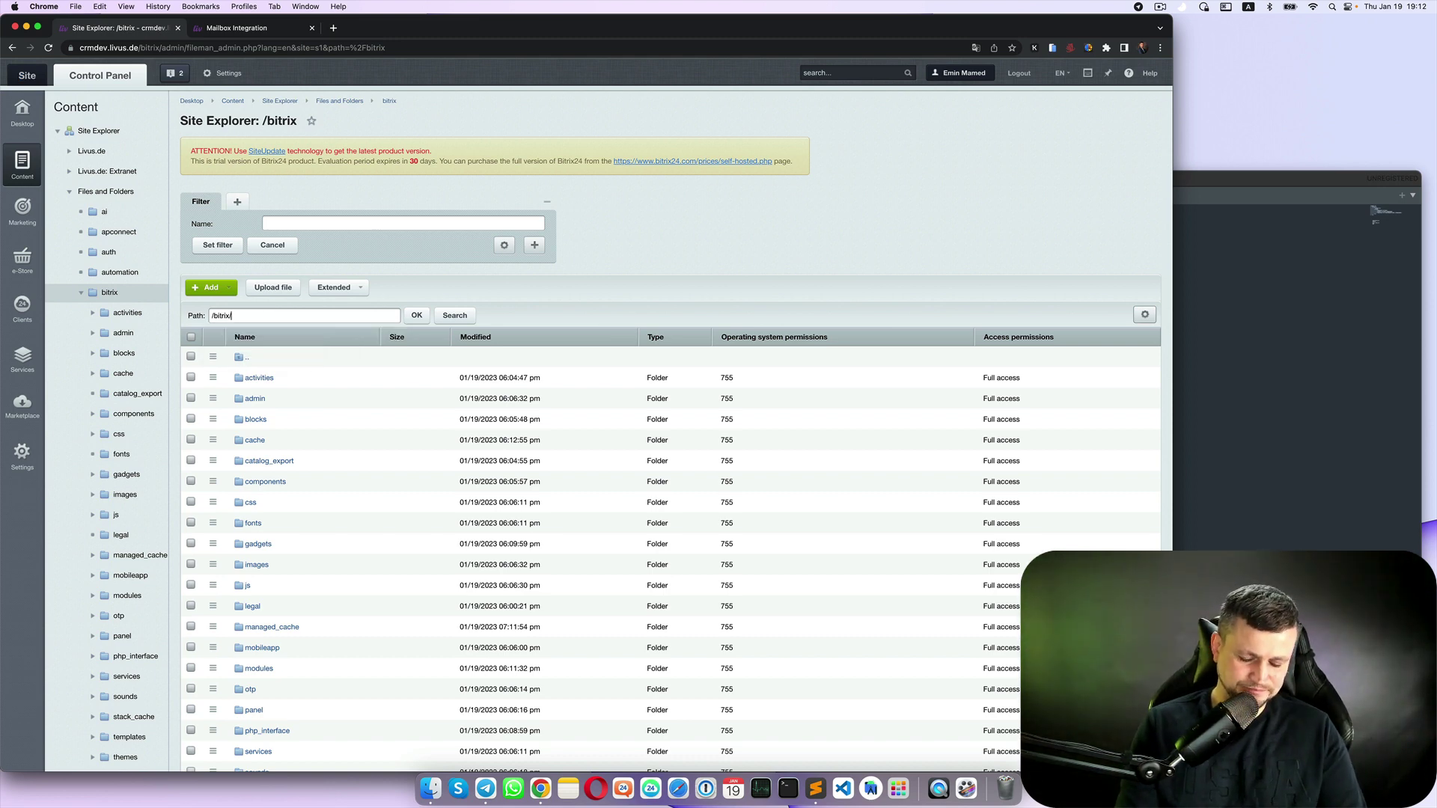
pyautogui.write('.see')
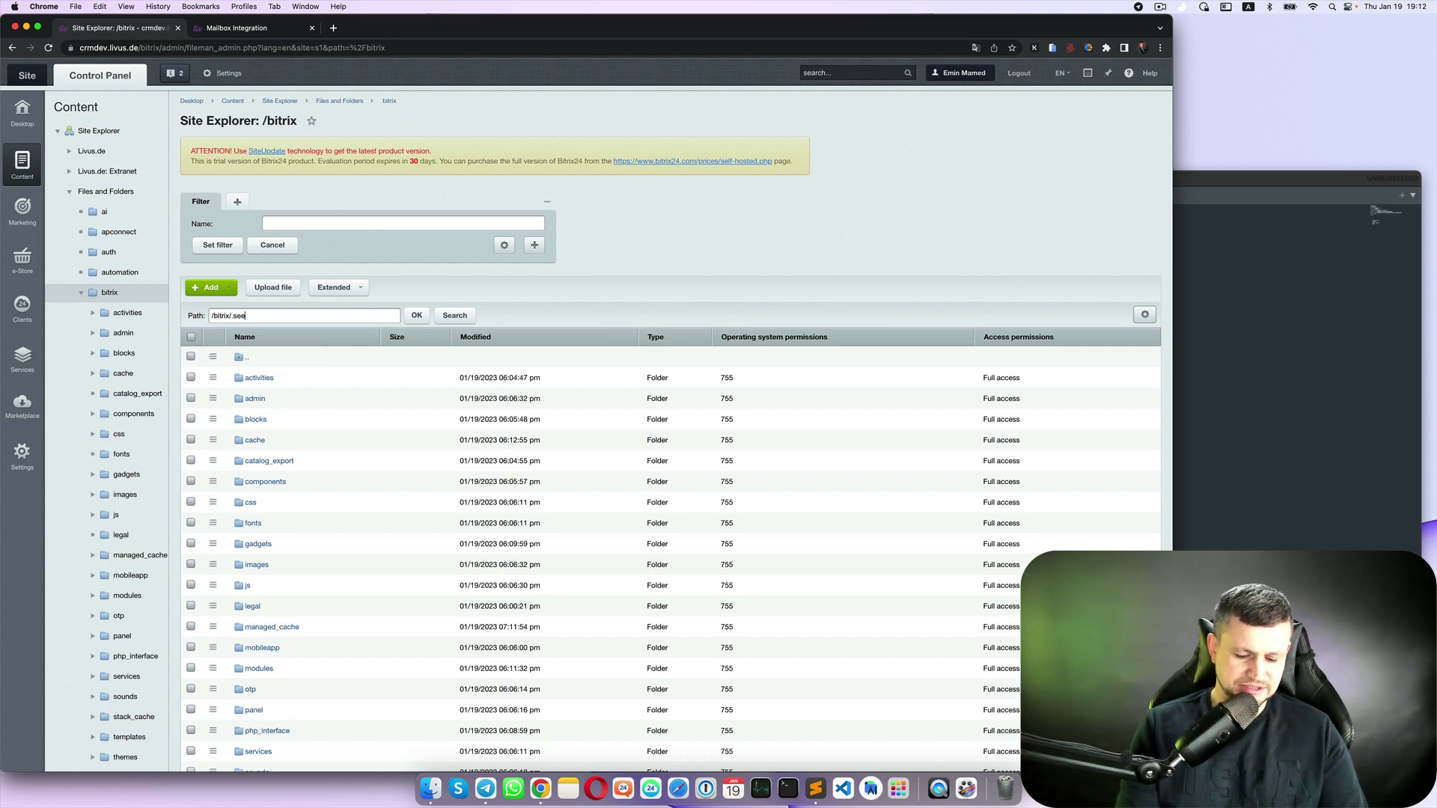
pyautogui.write('tings.p')
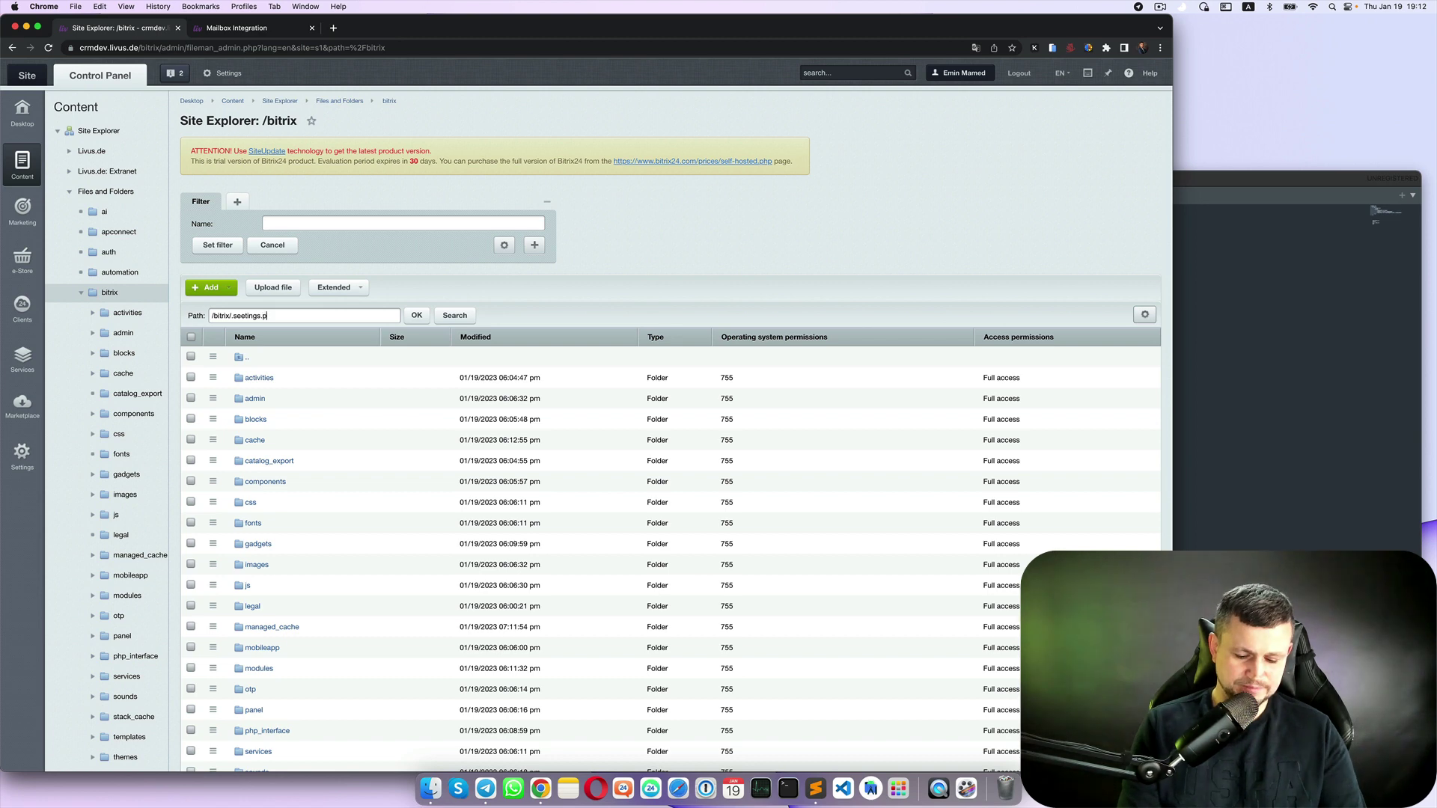
pyautogui.write('hp')
pyautogui.press('Return')
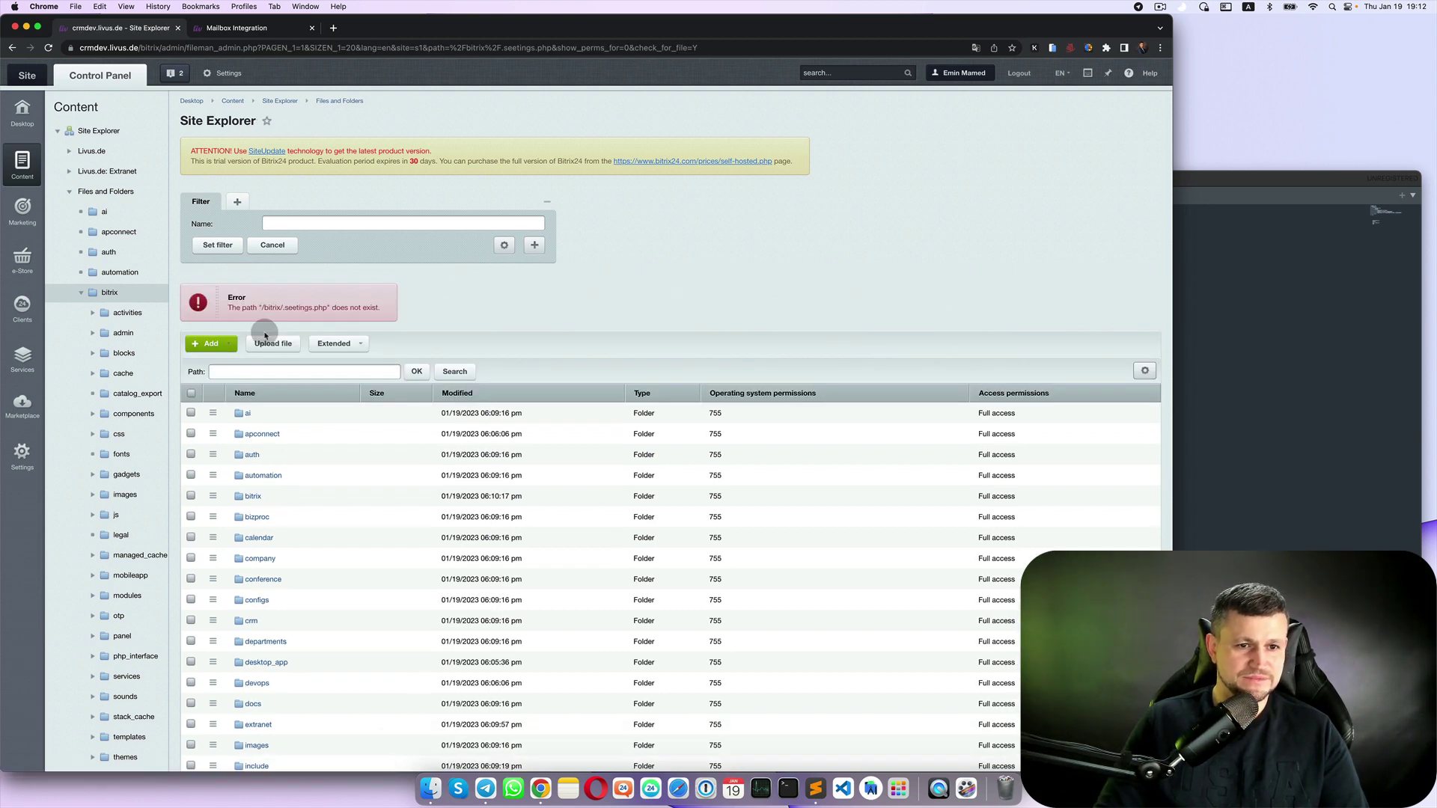
pyautogui.click(259, 372)
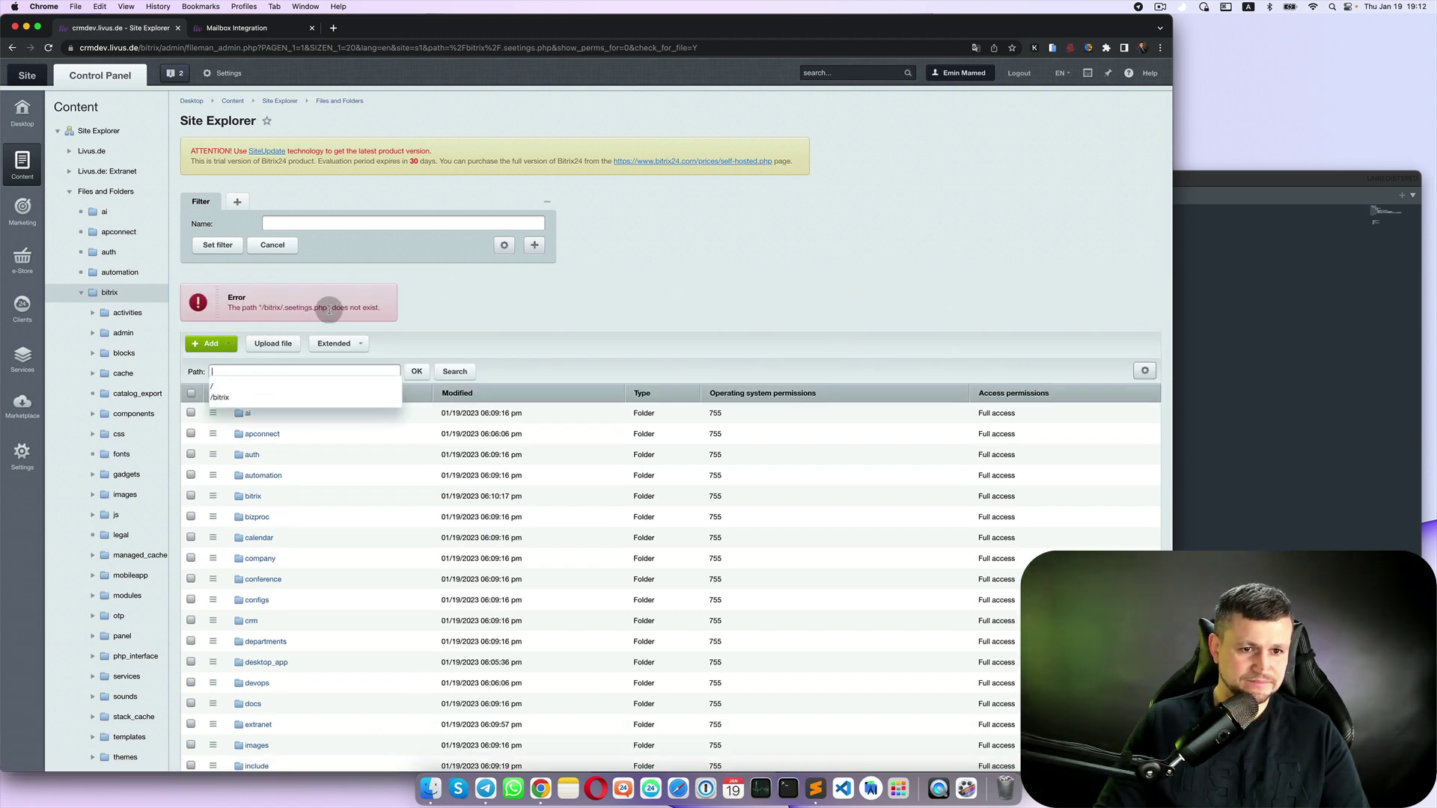
pyautogui.moveTo(329, 310); pyautogui.dragTo(259, 310)
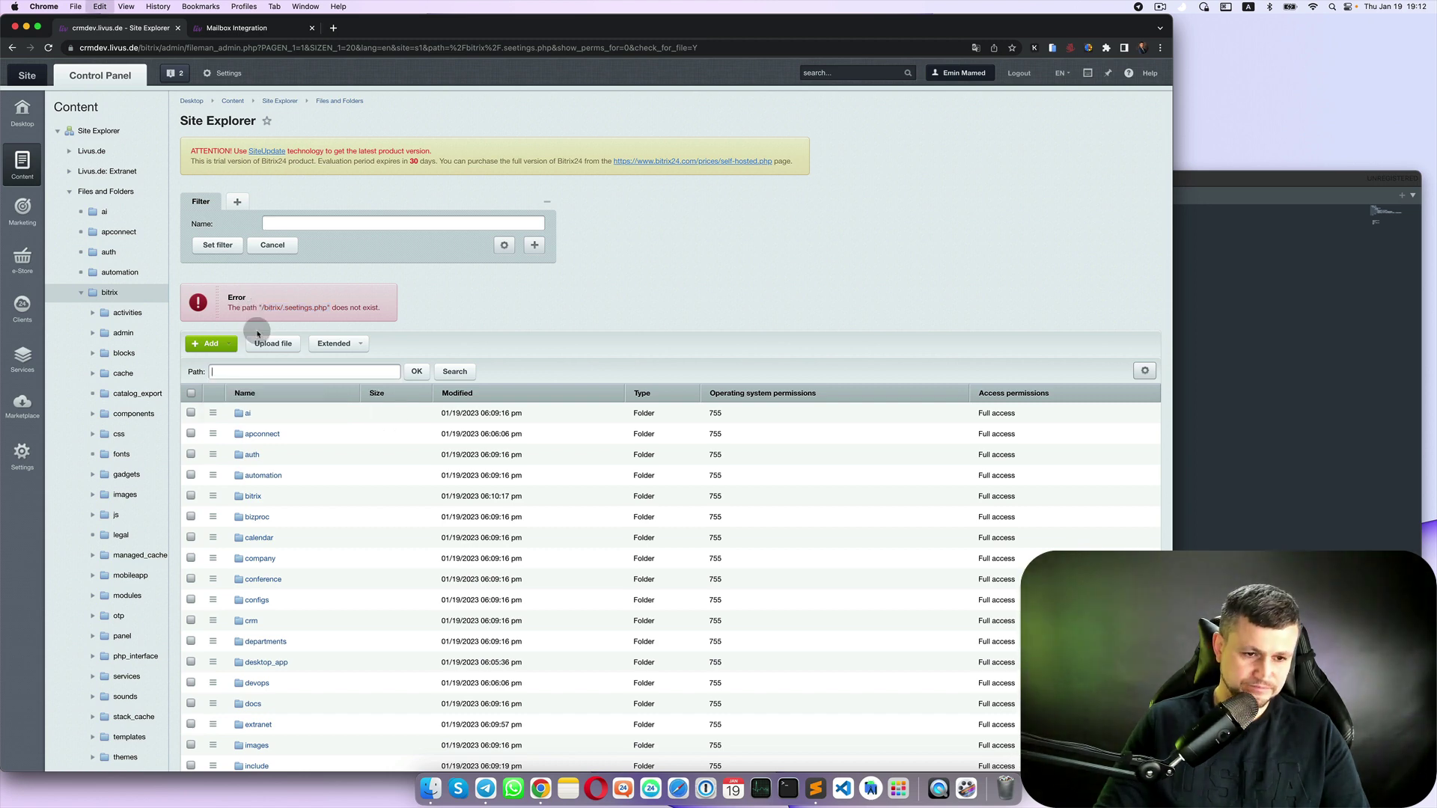
pyautogui.click(255, 363)
pyautogui.press('super+v')
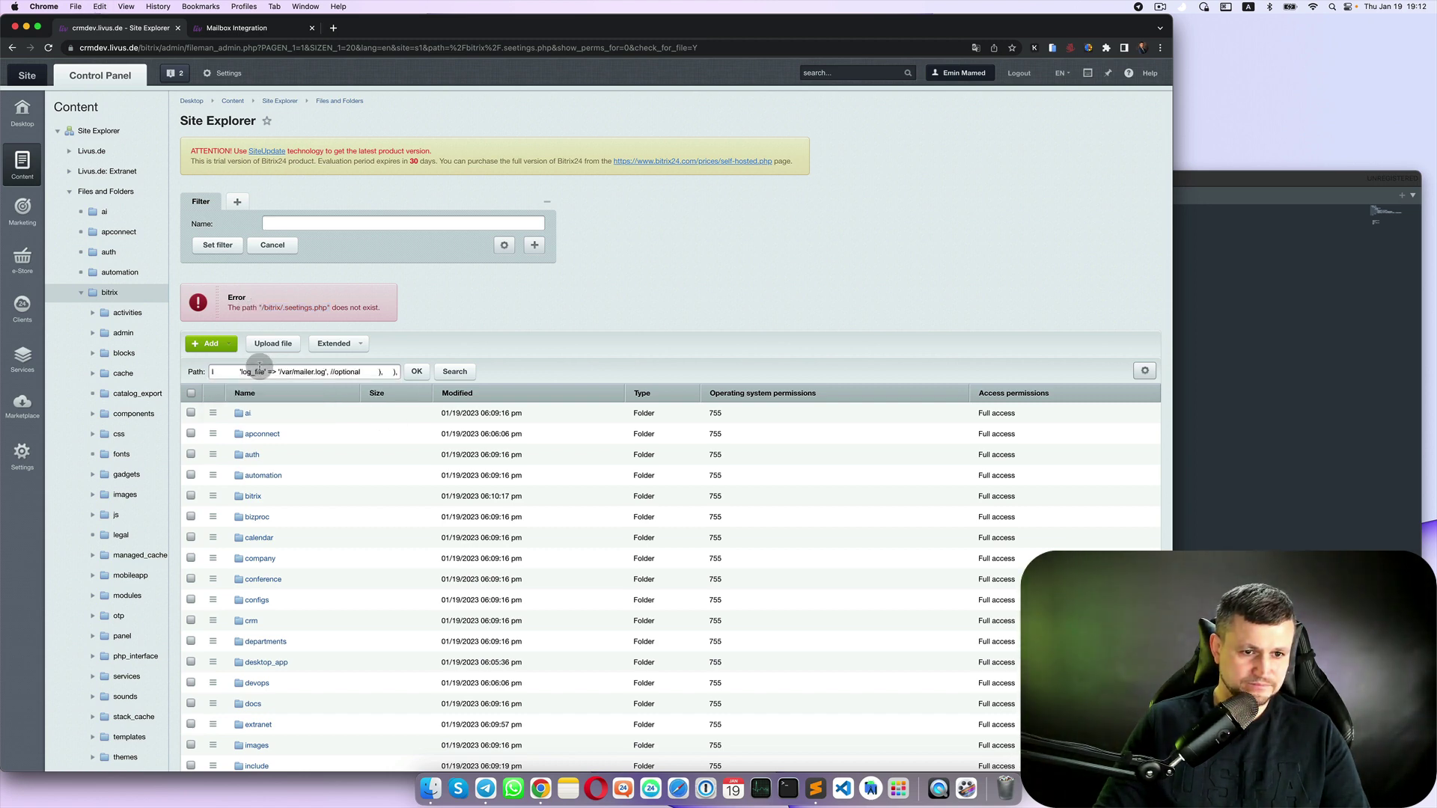
pyautogui.press('super+a')
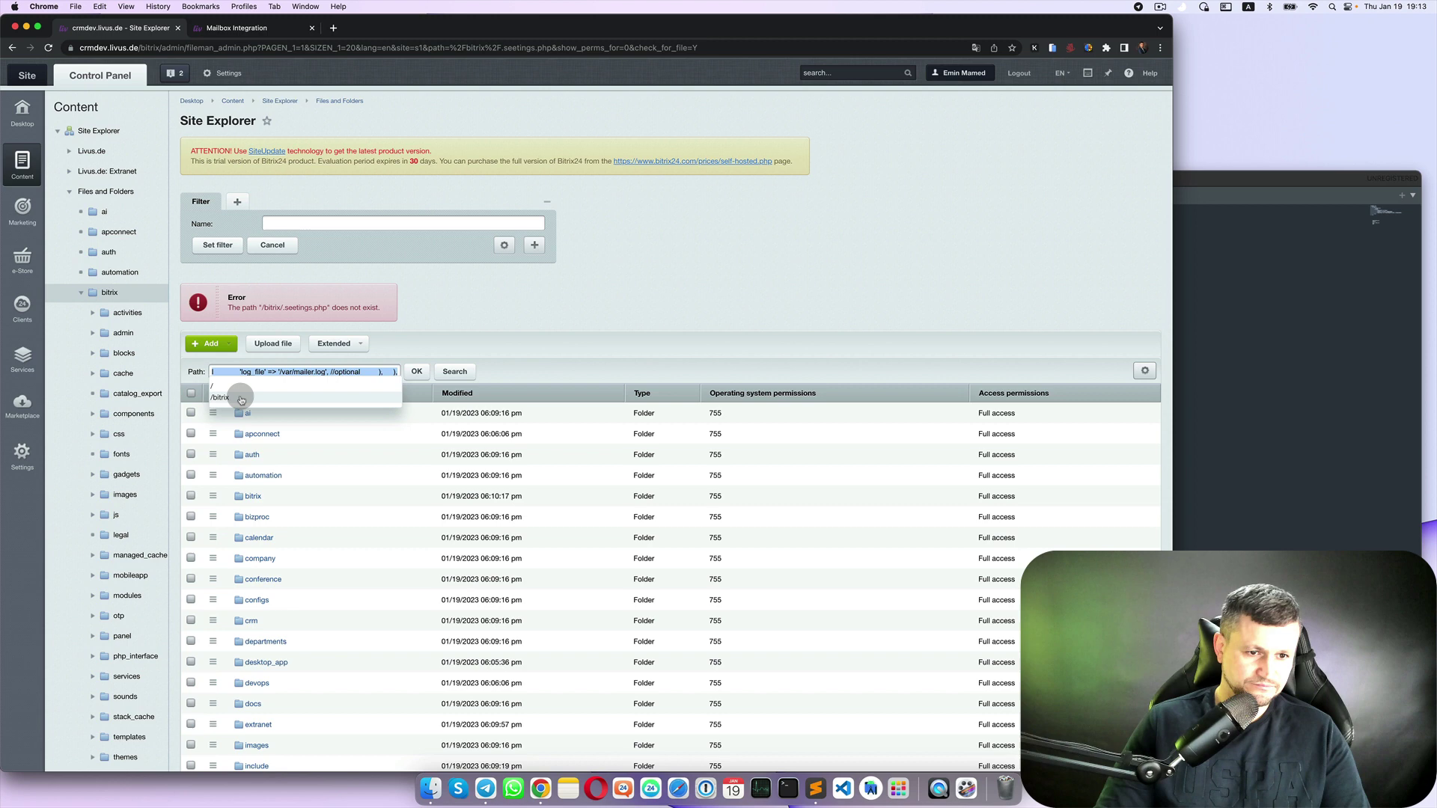
pyautogui.write('/bitrix')
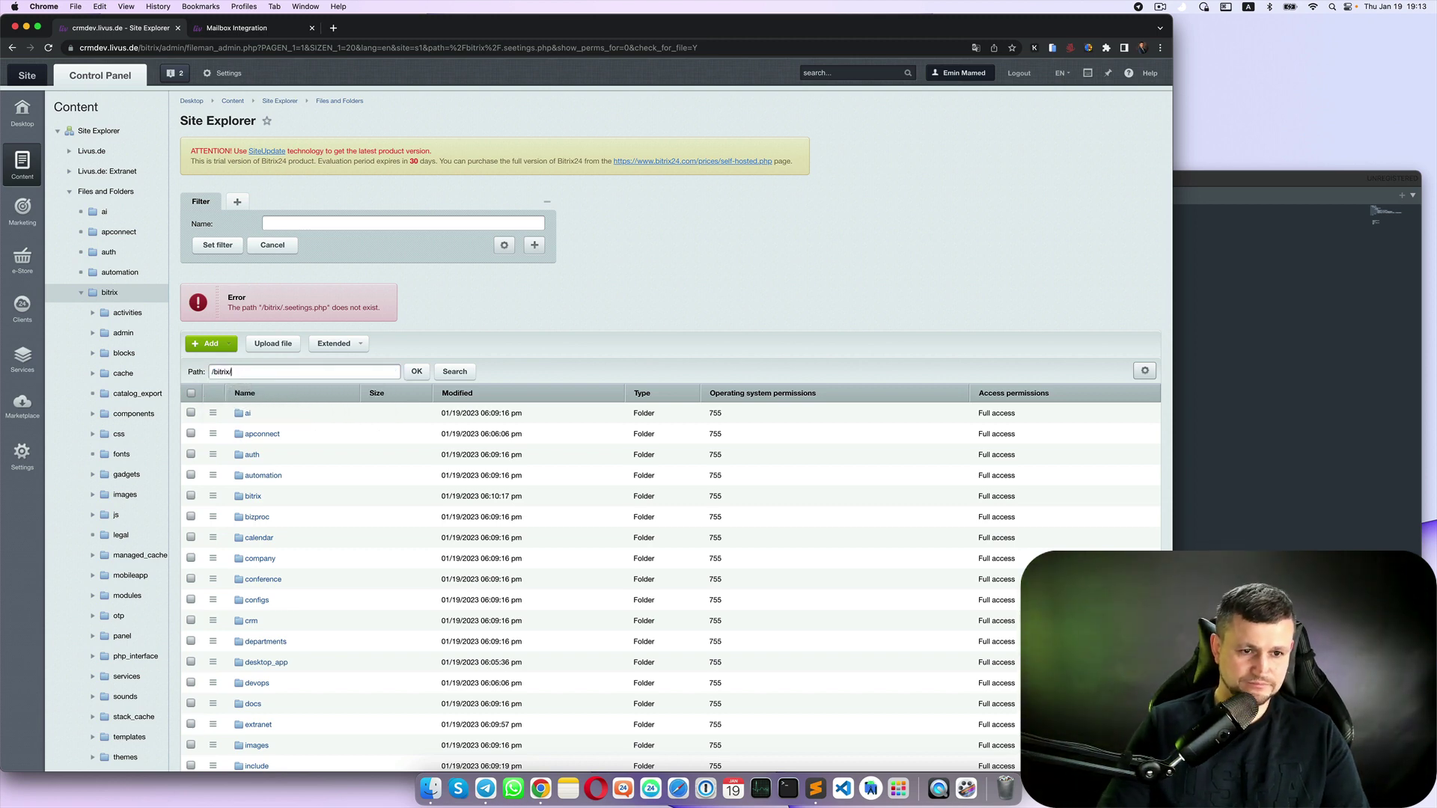
pyautogui.write('/.')
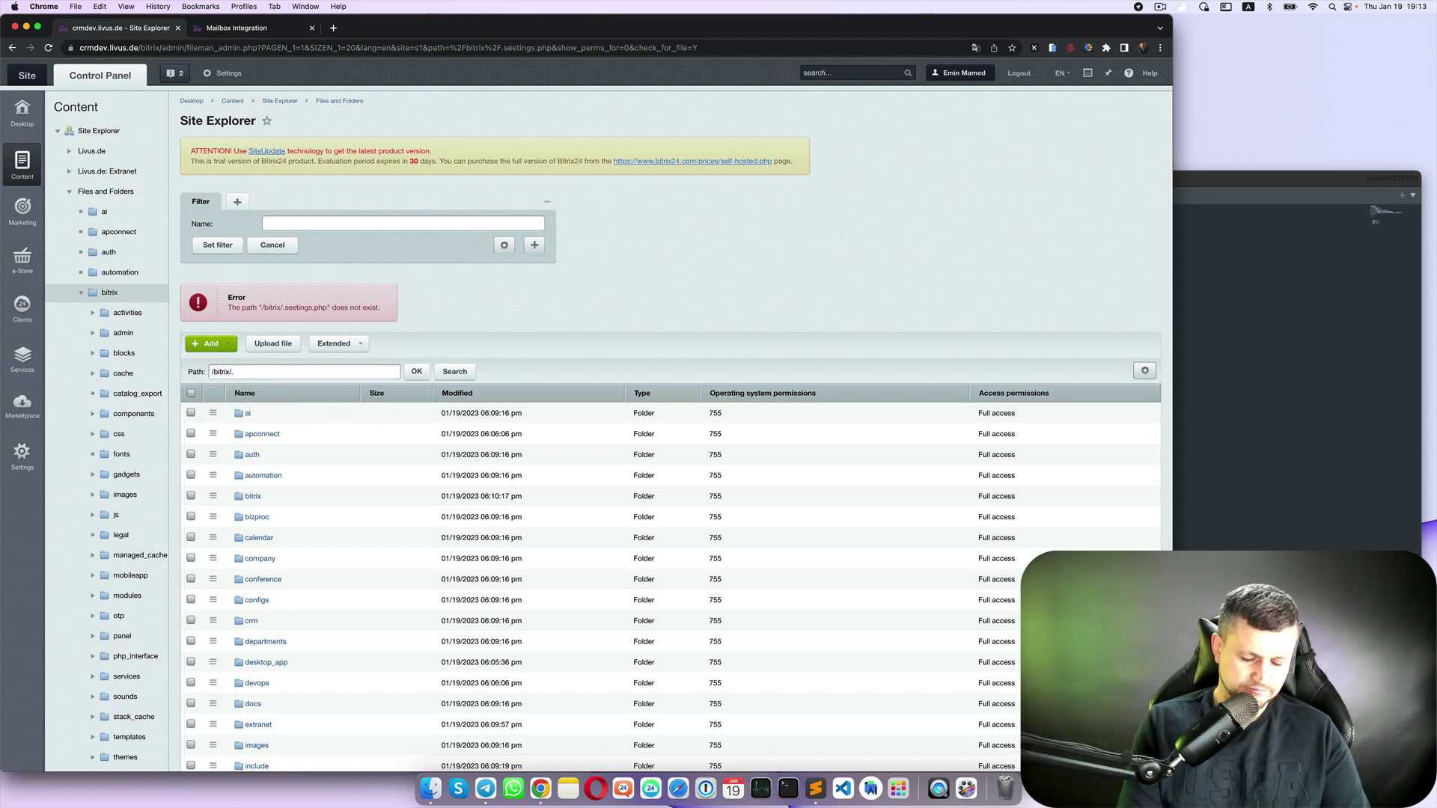
pyautogui.write('settings')
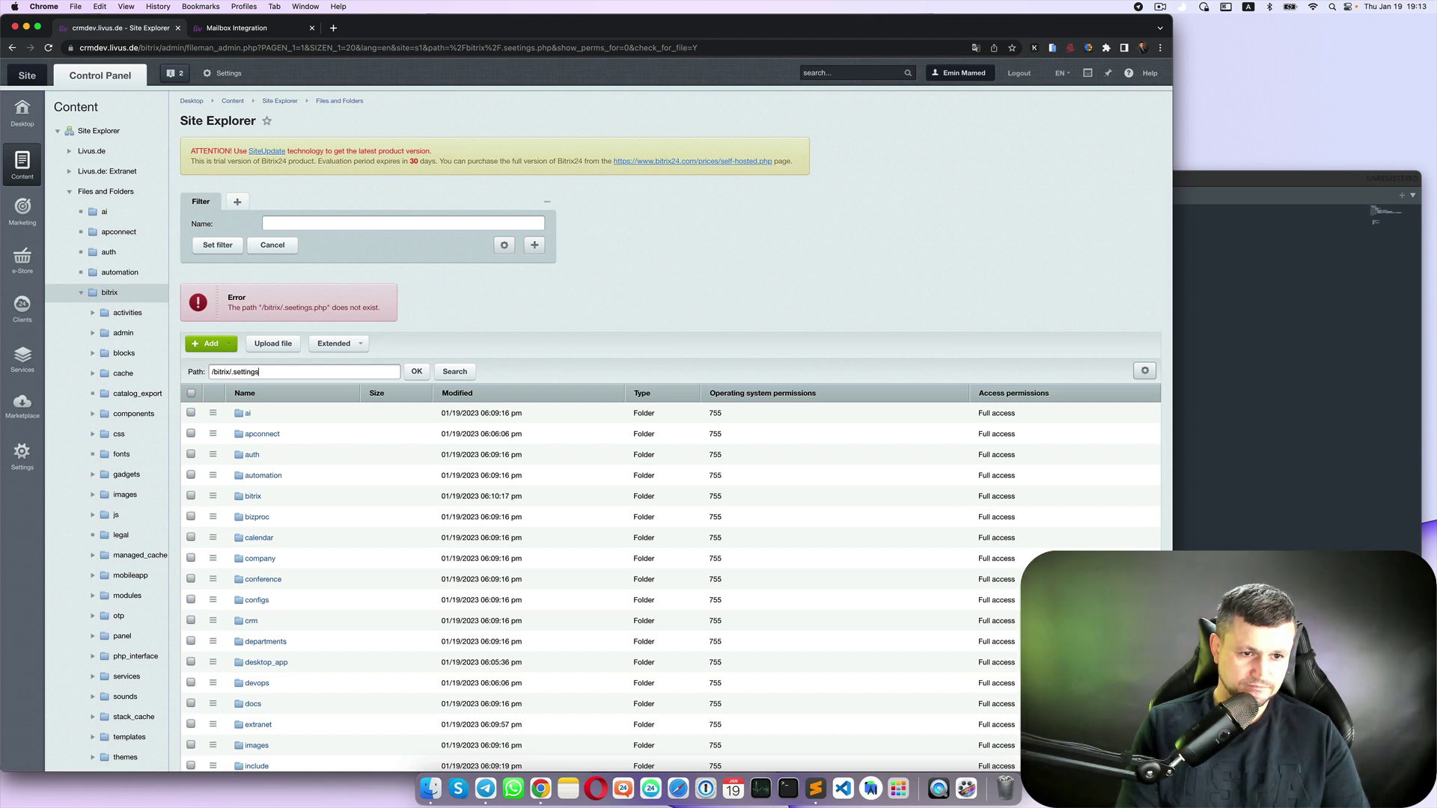
pyautogui.write('.php')
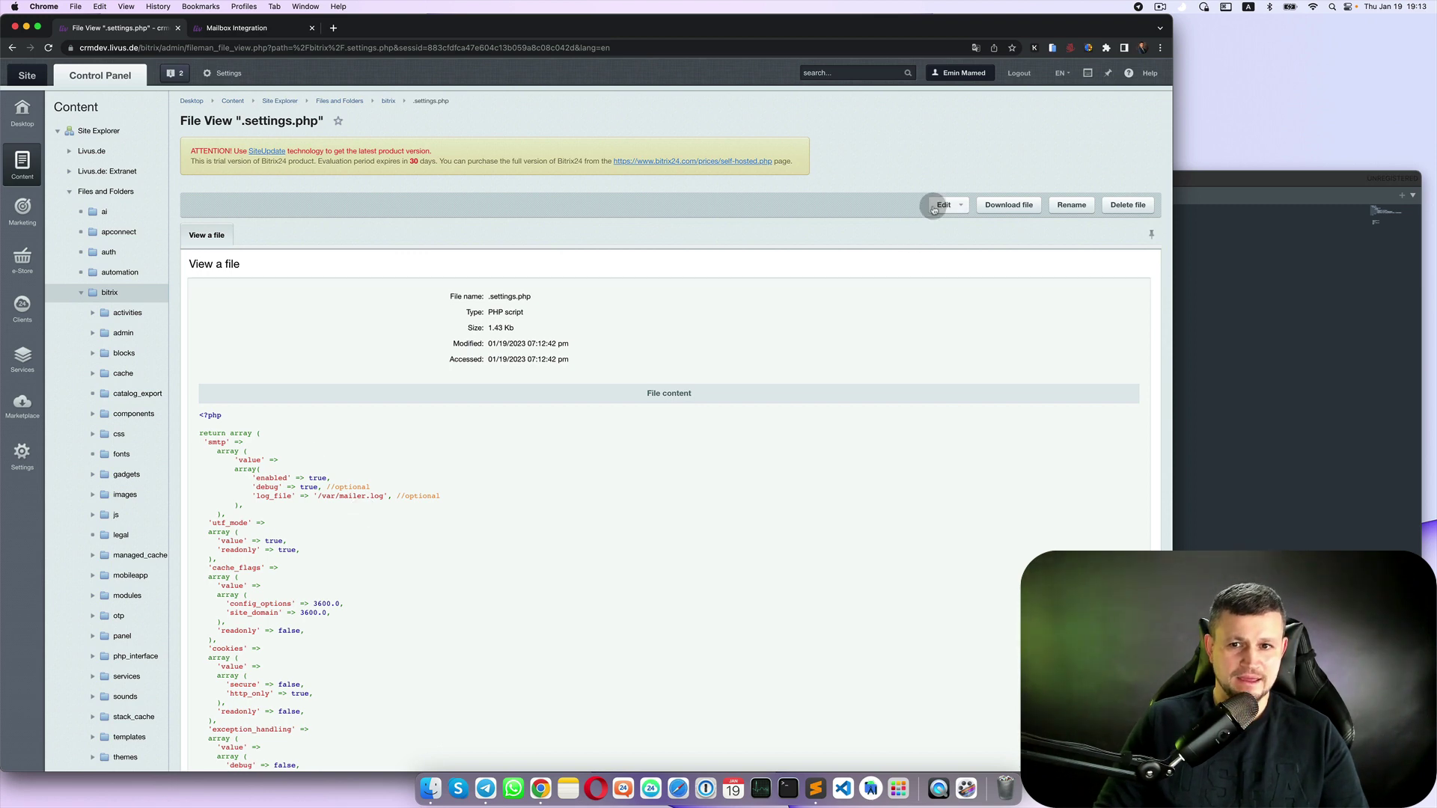
# - Delete the smtp block from .settings.php in the code editor and save the file
pyautogui.click(934, 209)
pyautogui.click(945, 247)
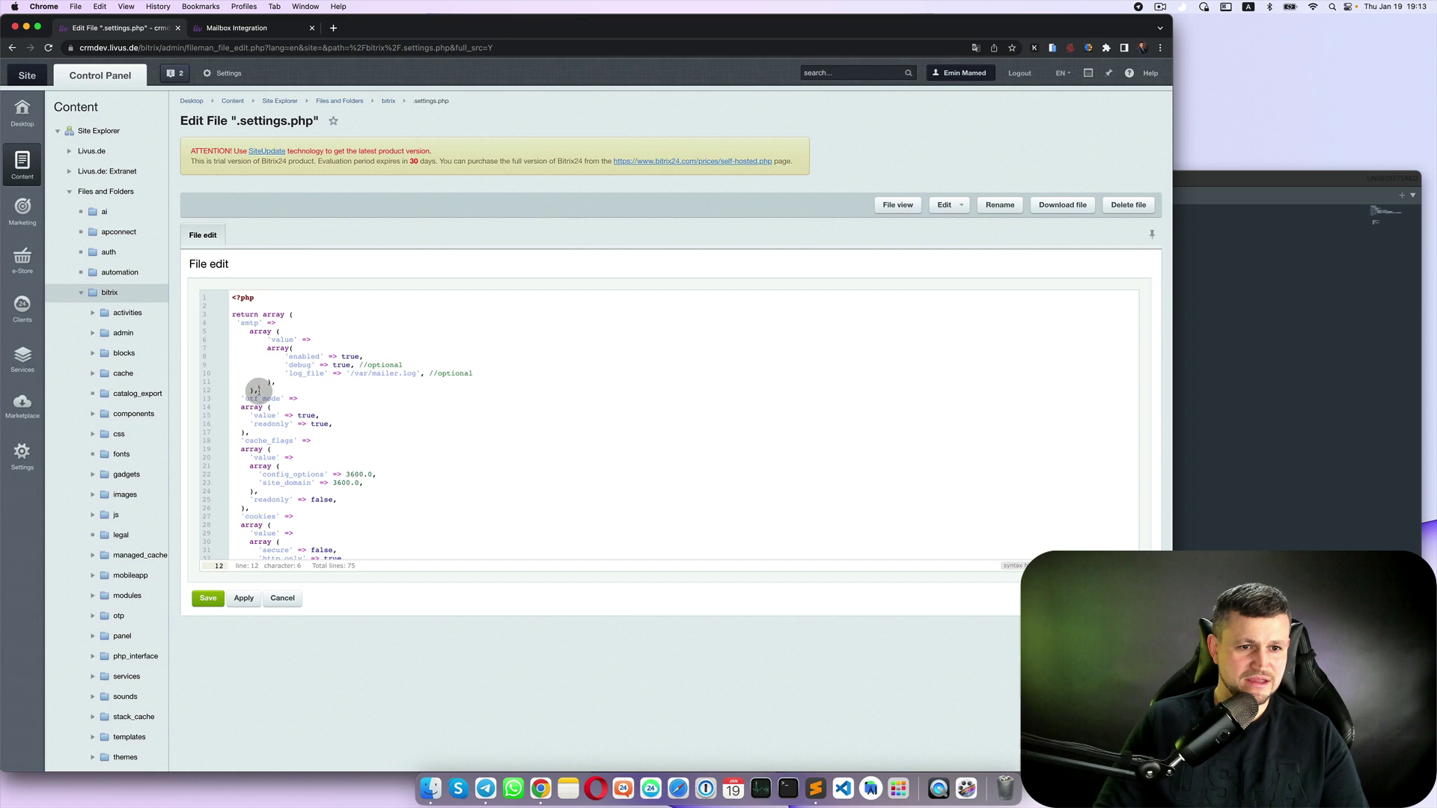
pyautogui.moveTo(259, 390); pyautogui.dragTo(199, 324)
pyautogui.press('BackSpace')
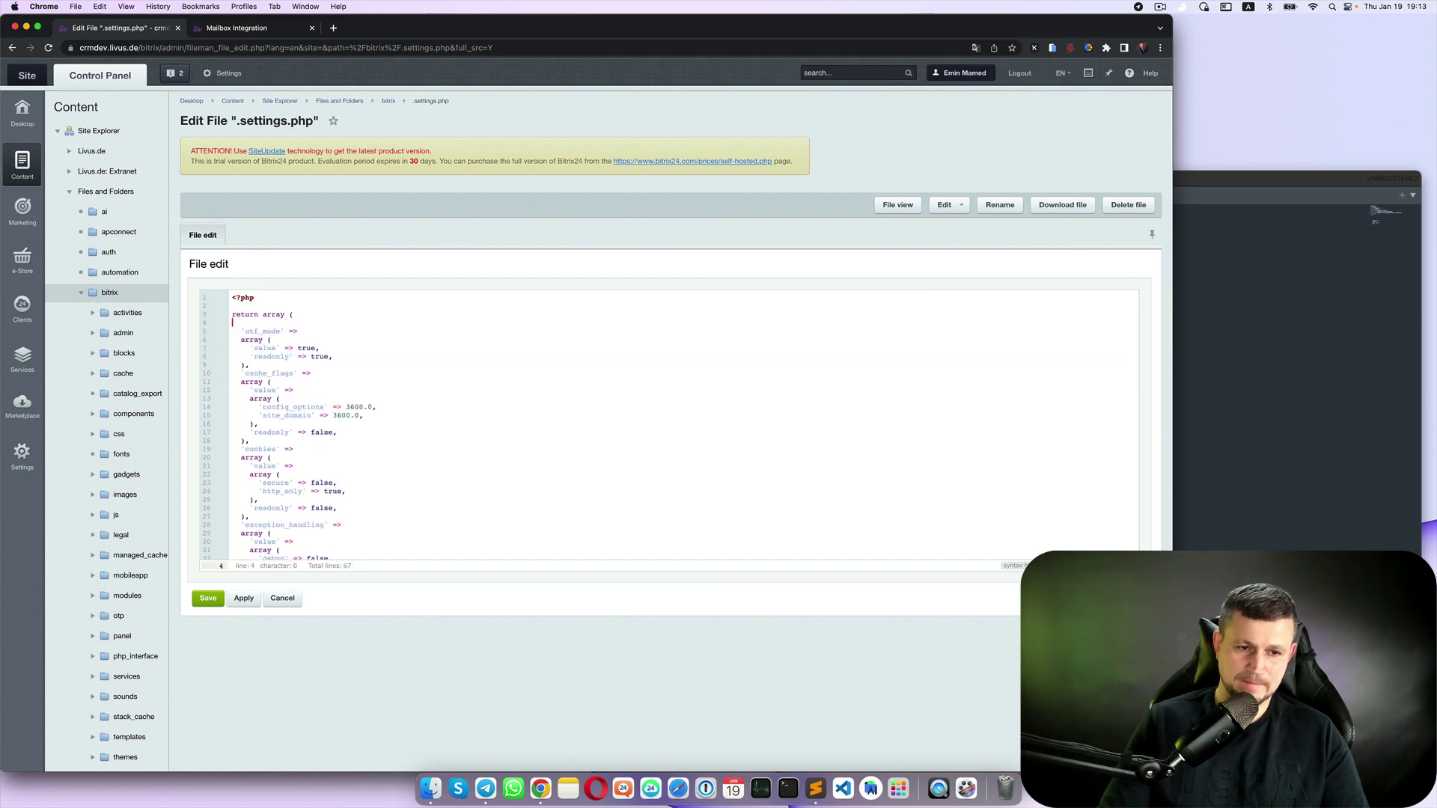
pyautogui.click(210, 600)
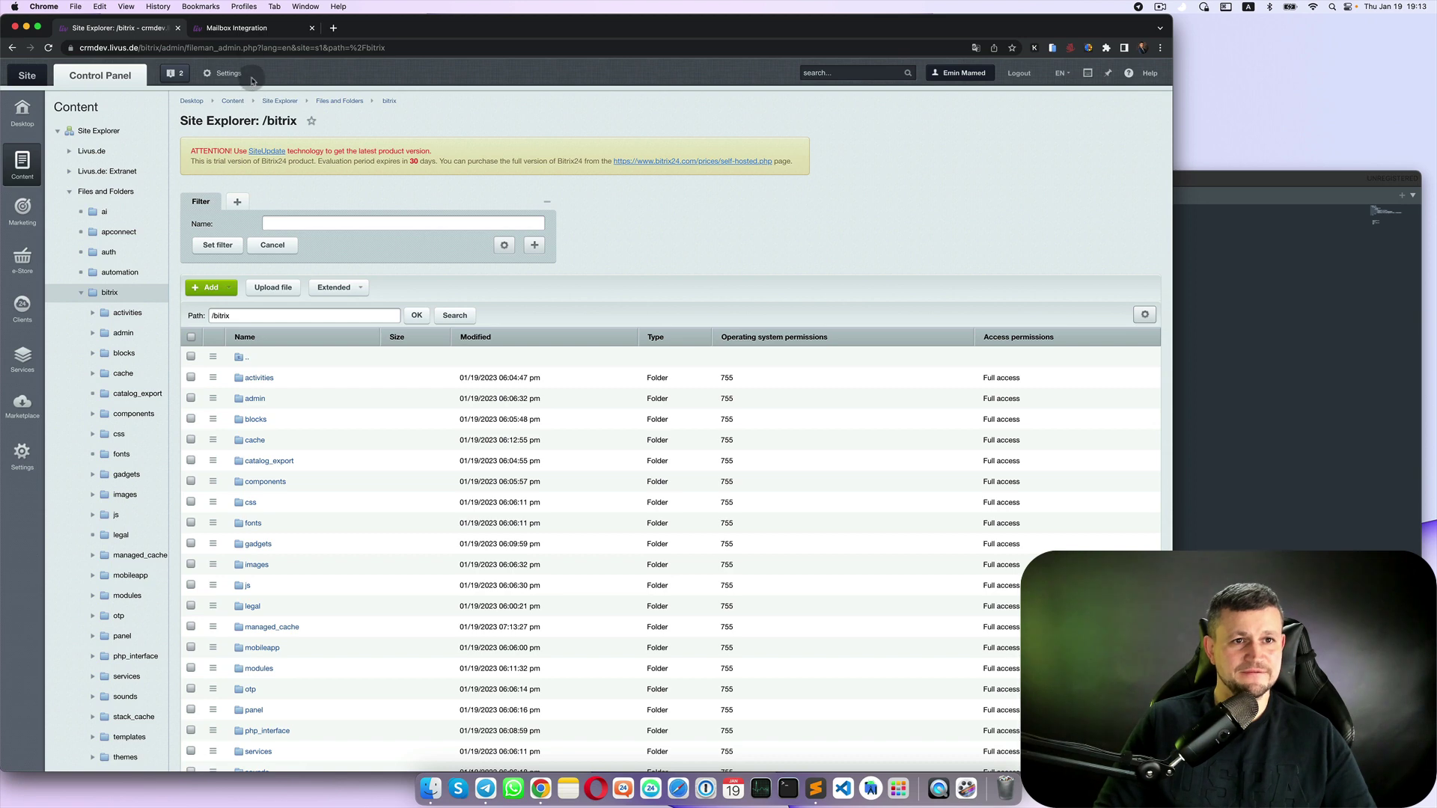
# - Close the old mailbox form, open a fresh IMAP form, and go back to Site Explorer
pyautogui.click(254, 30)
pyautogui.click(509, 476)
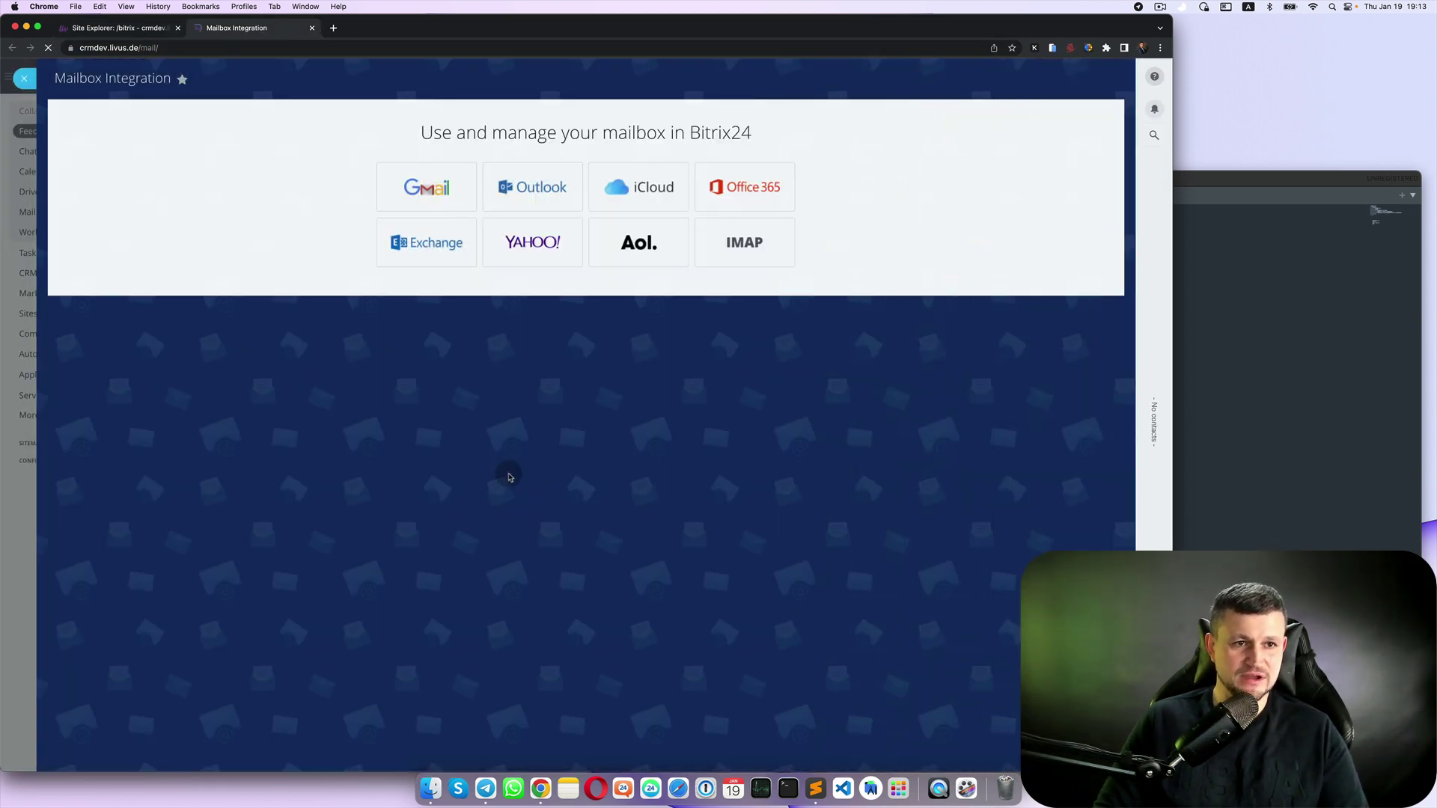
pyautogui.click(746, 243)
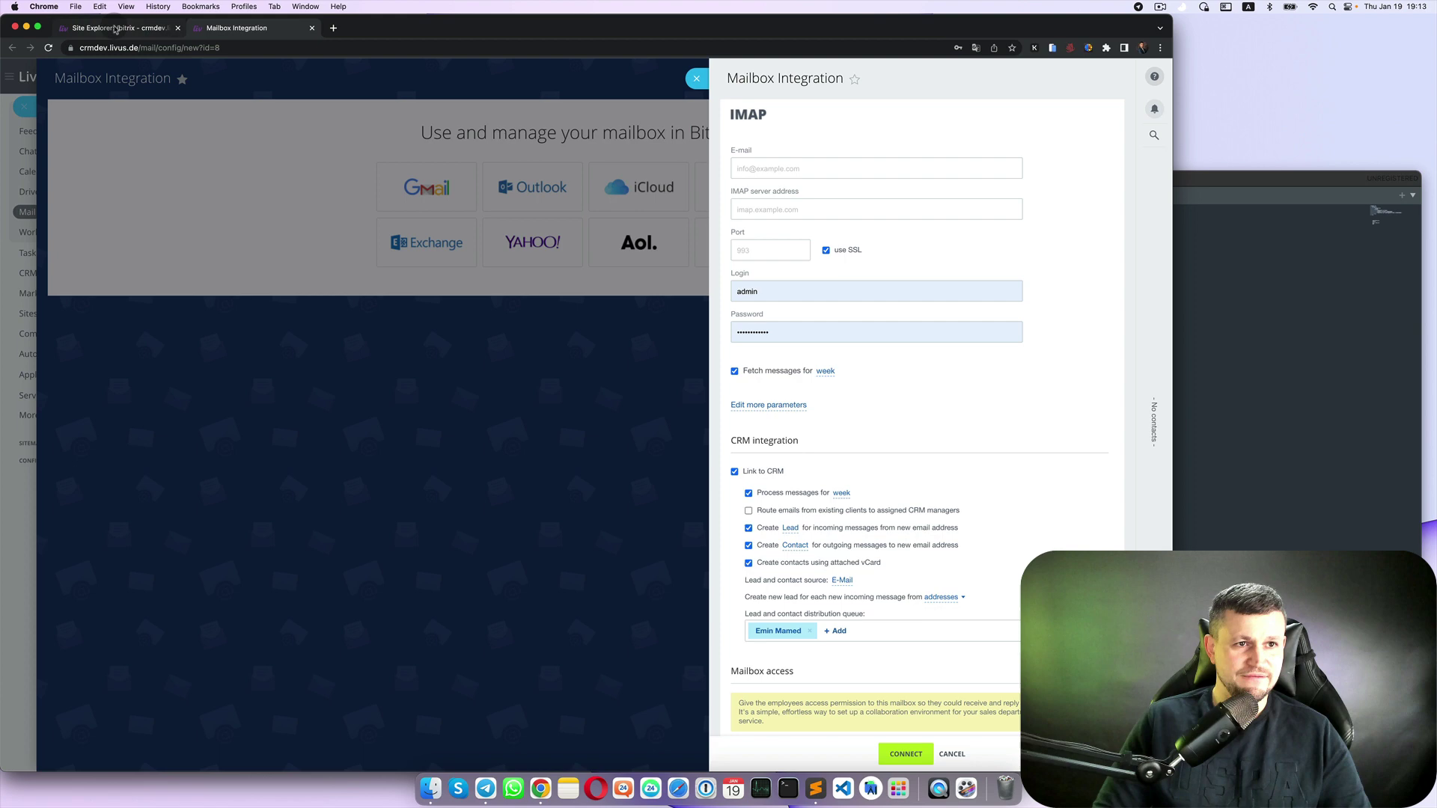
pyautogui.click(116, 27)
# - Open /bitrix/.settings.php again in the text editor via Edit
pyautogui.click(277, 315)
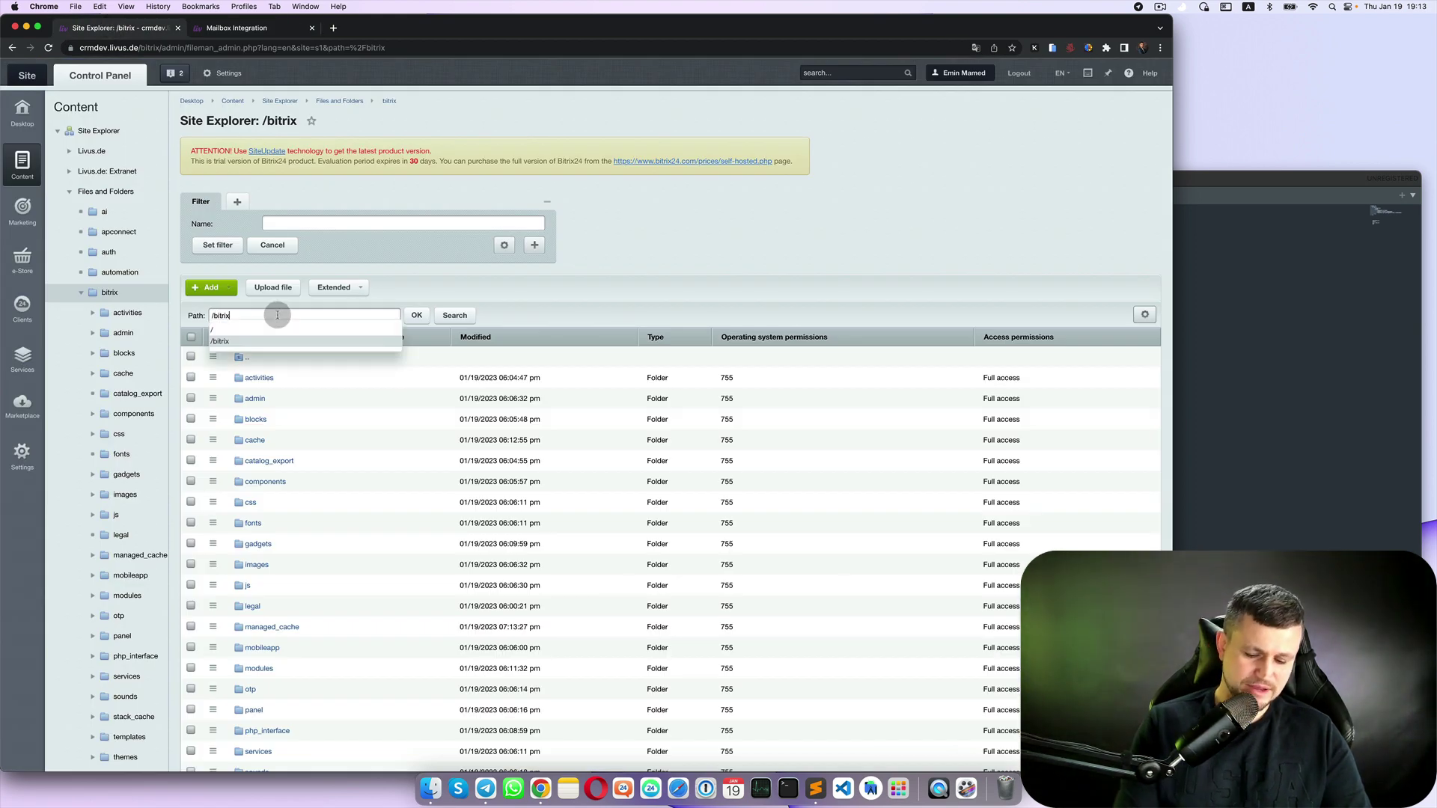
pyautogui.write('/')
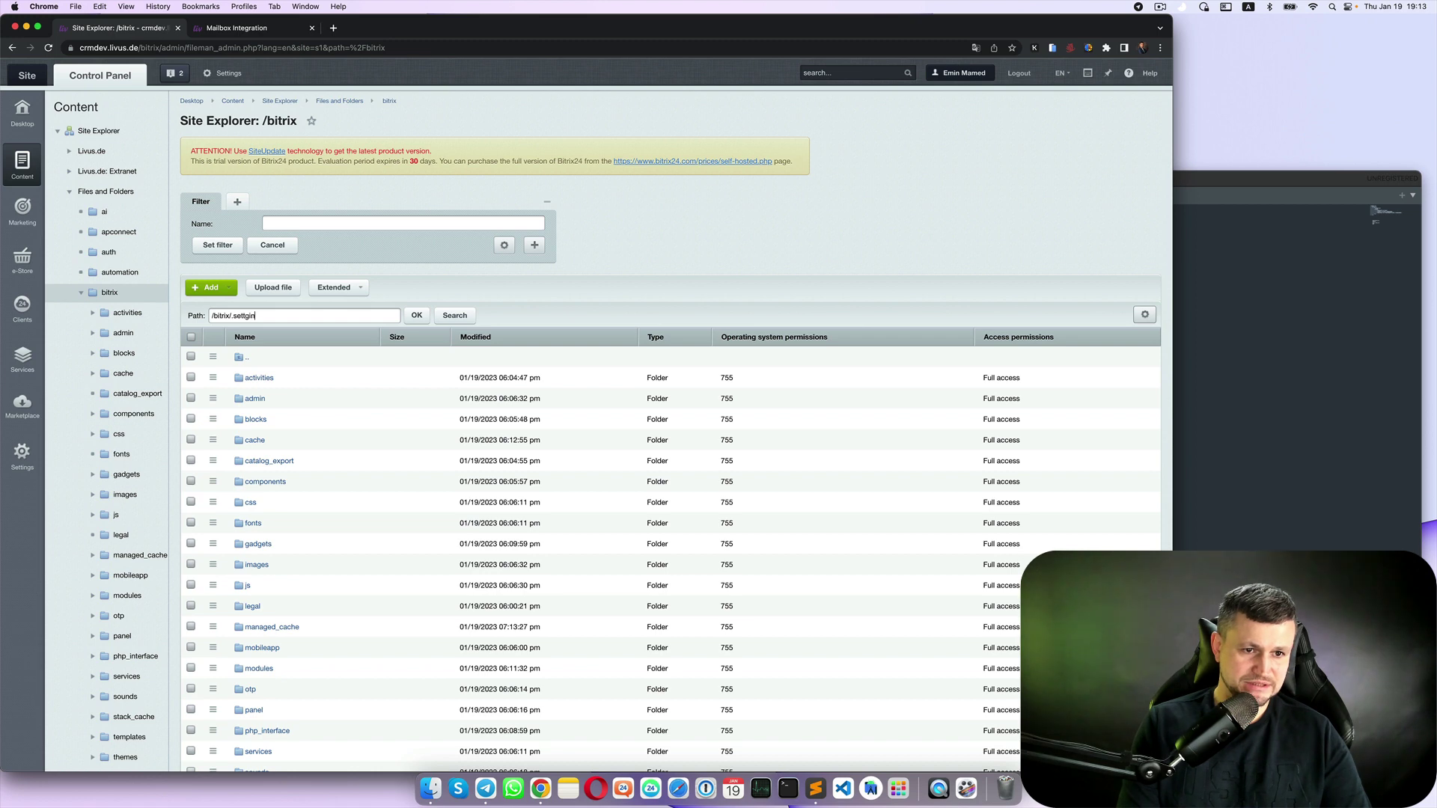
pyautogui.write('.settings.php')
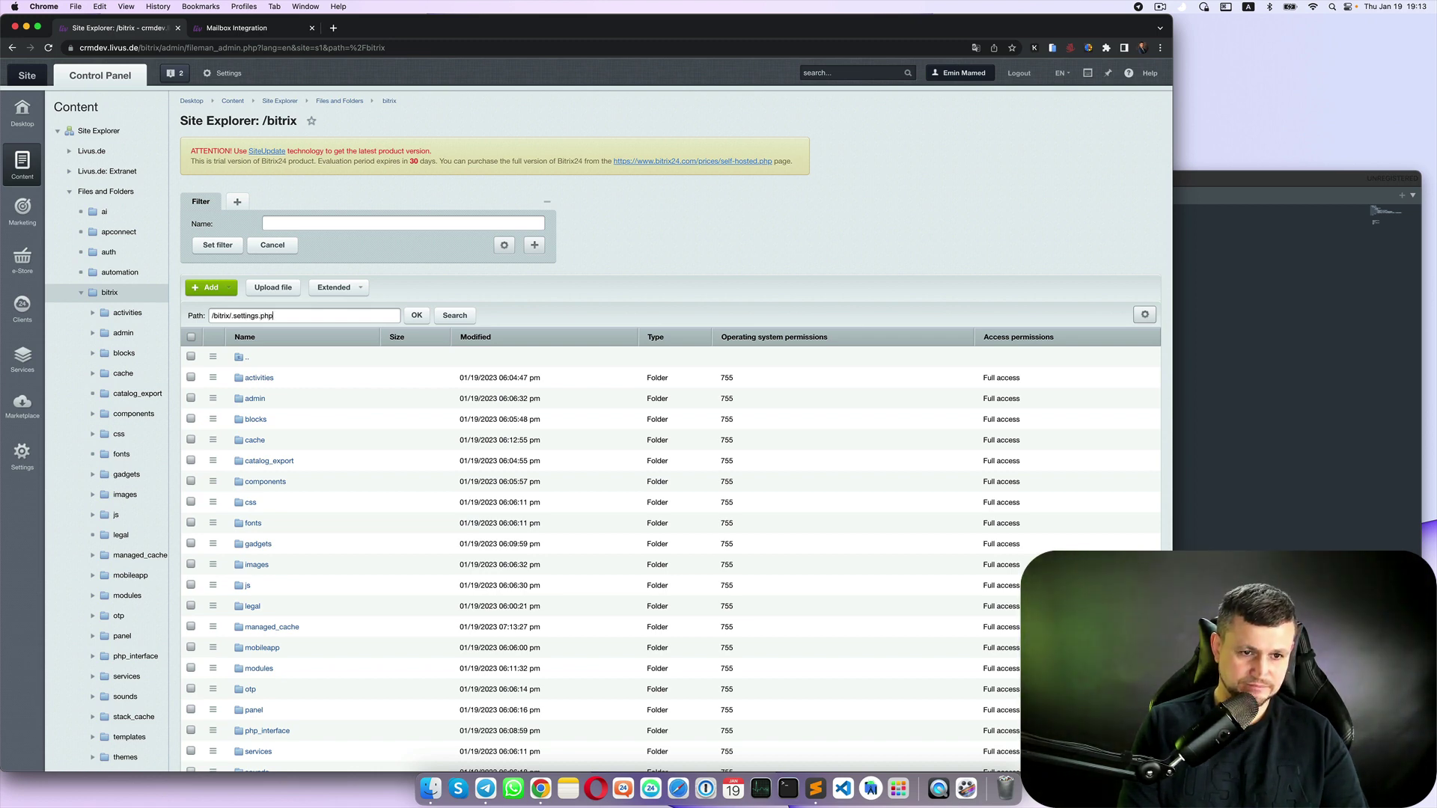
pyautogui.press('Return')
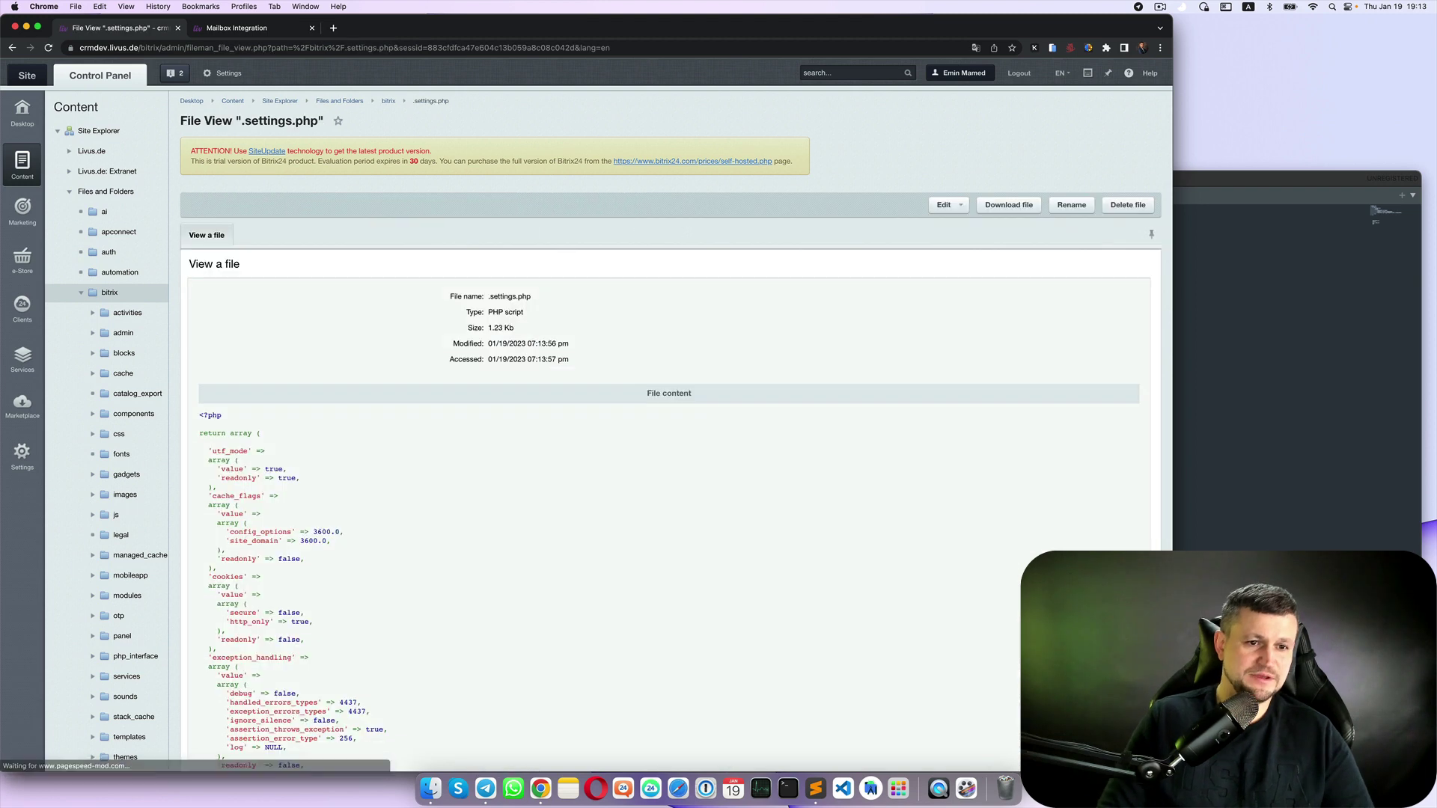
pyautogui.click(947, 204)
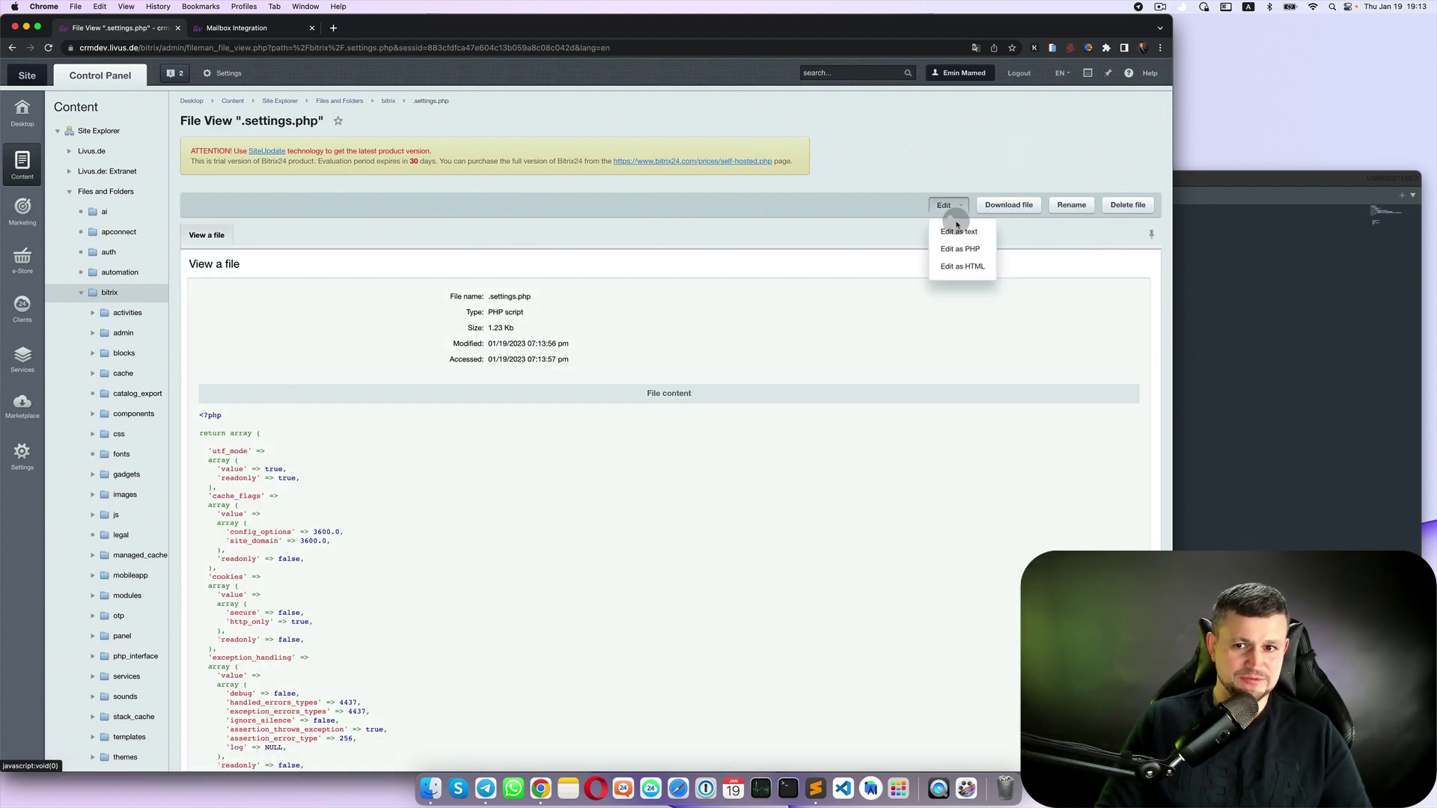
pyautogui.click(959, 249)
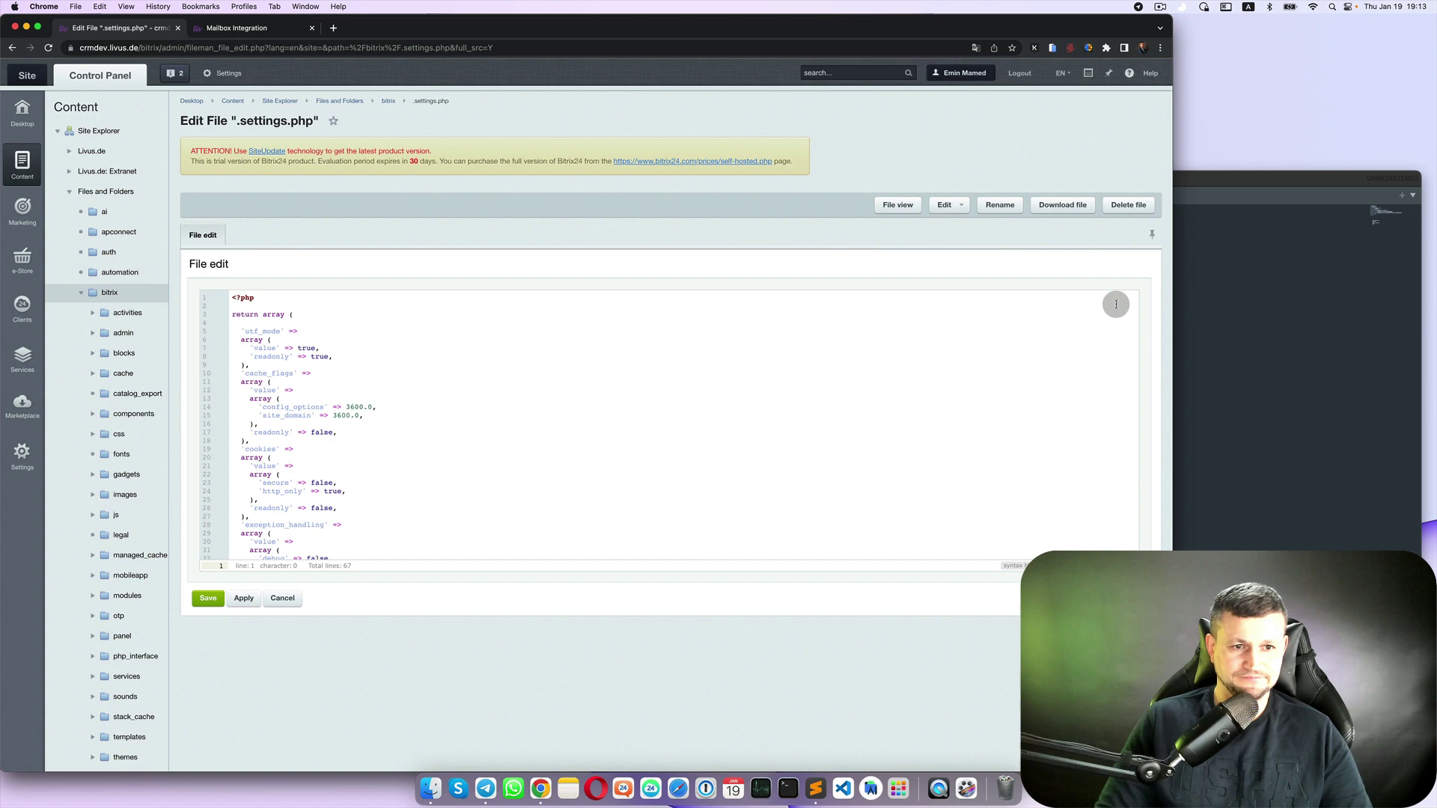
# - Copy the nine-line smtp block from the notes, paste it into .settings.php, and save
pyautogui.click(1206, 325)
pyautogui.click(910, 315)
pyautogui.moveTo(801, 321); pyautogui.dragTo(735, 212)
pyautogui.hotkey('ctrl', 'c')
pyautogui.click(354, 339)
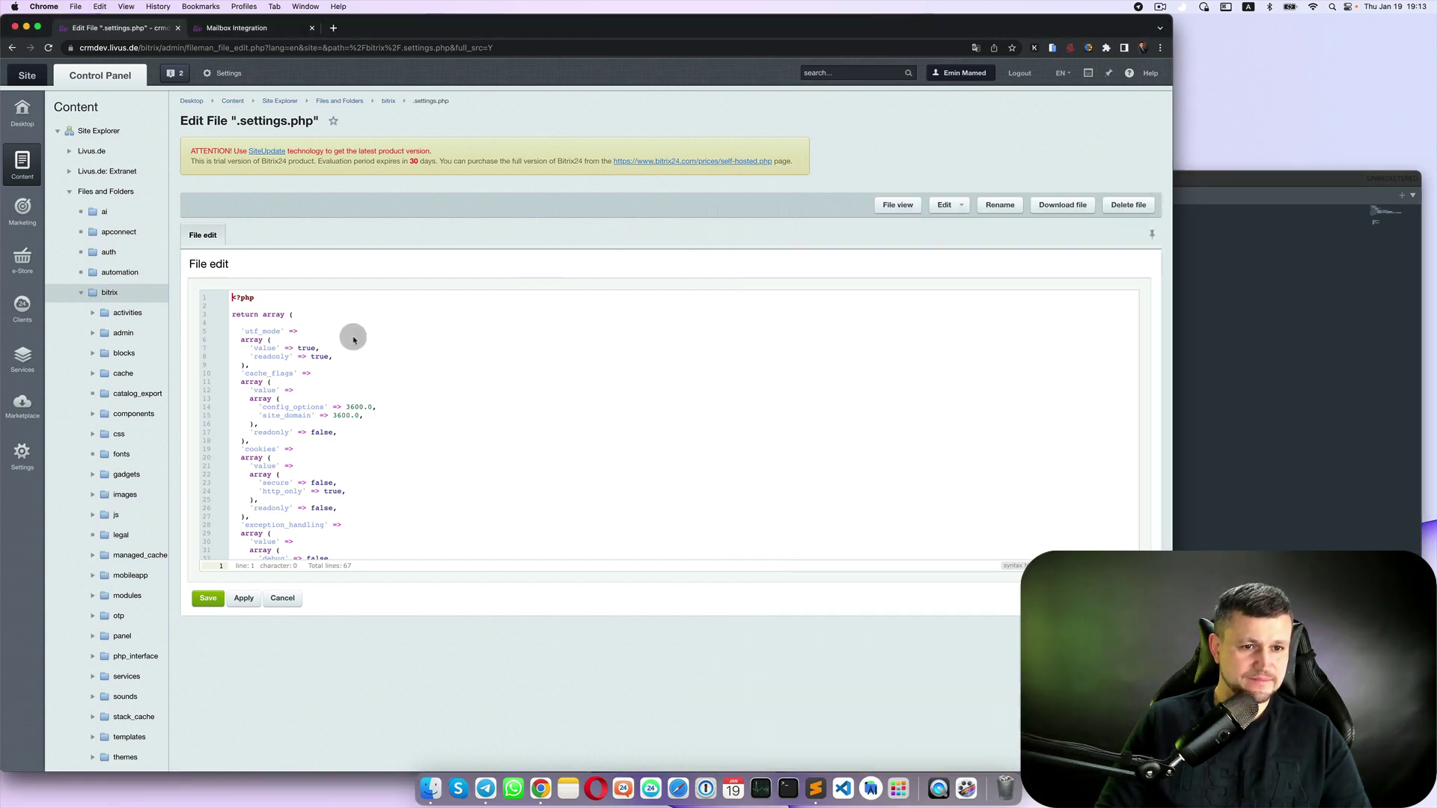
pyautogui.hotkey('ctrl', 'v')
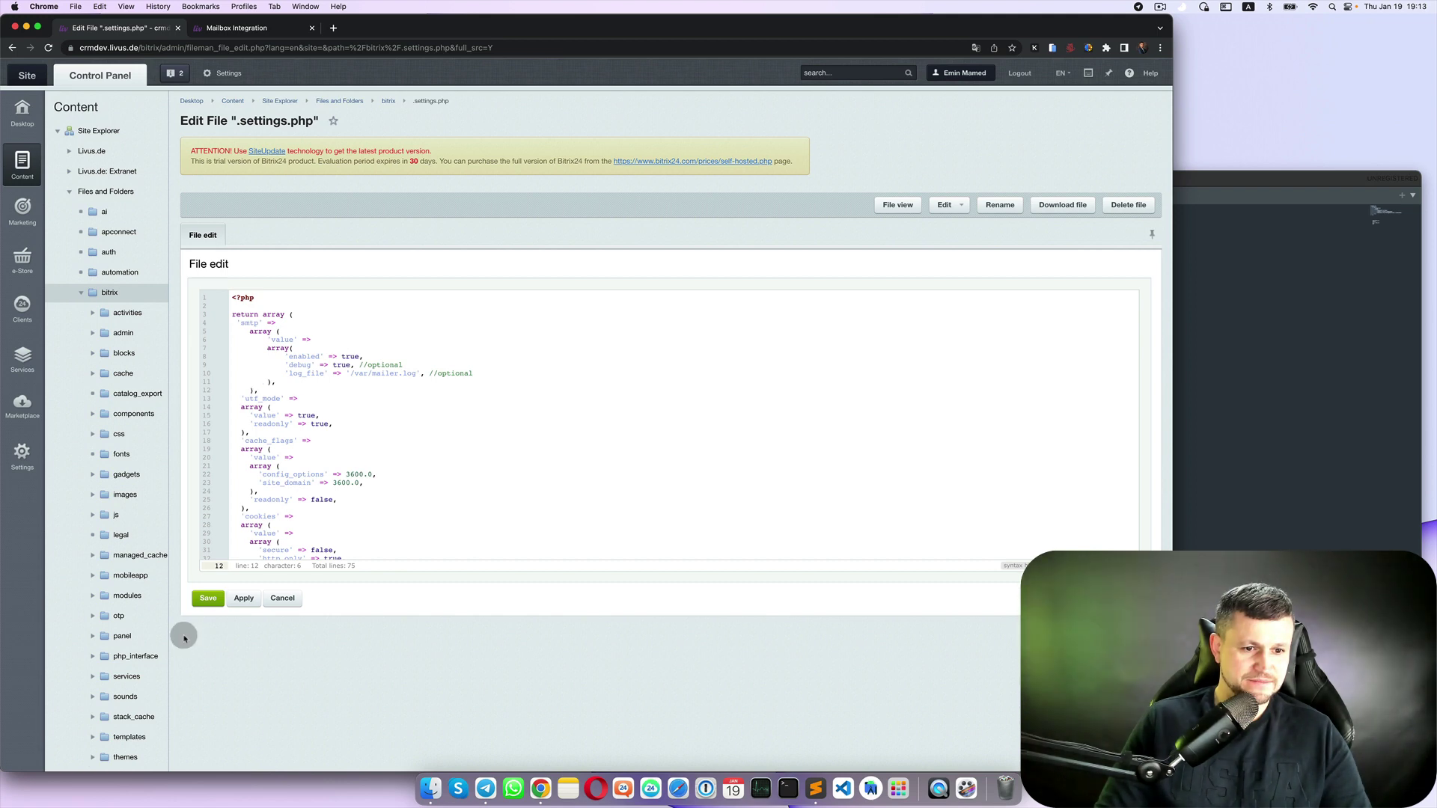
pyautogui.click(209, 603)
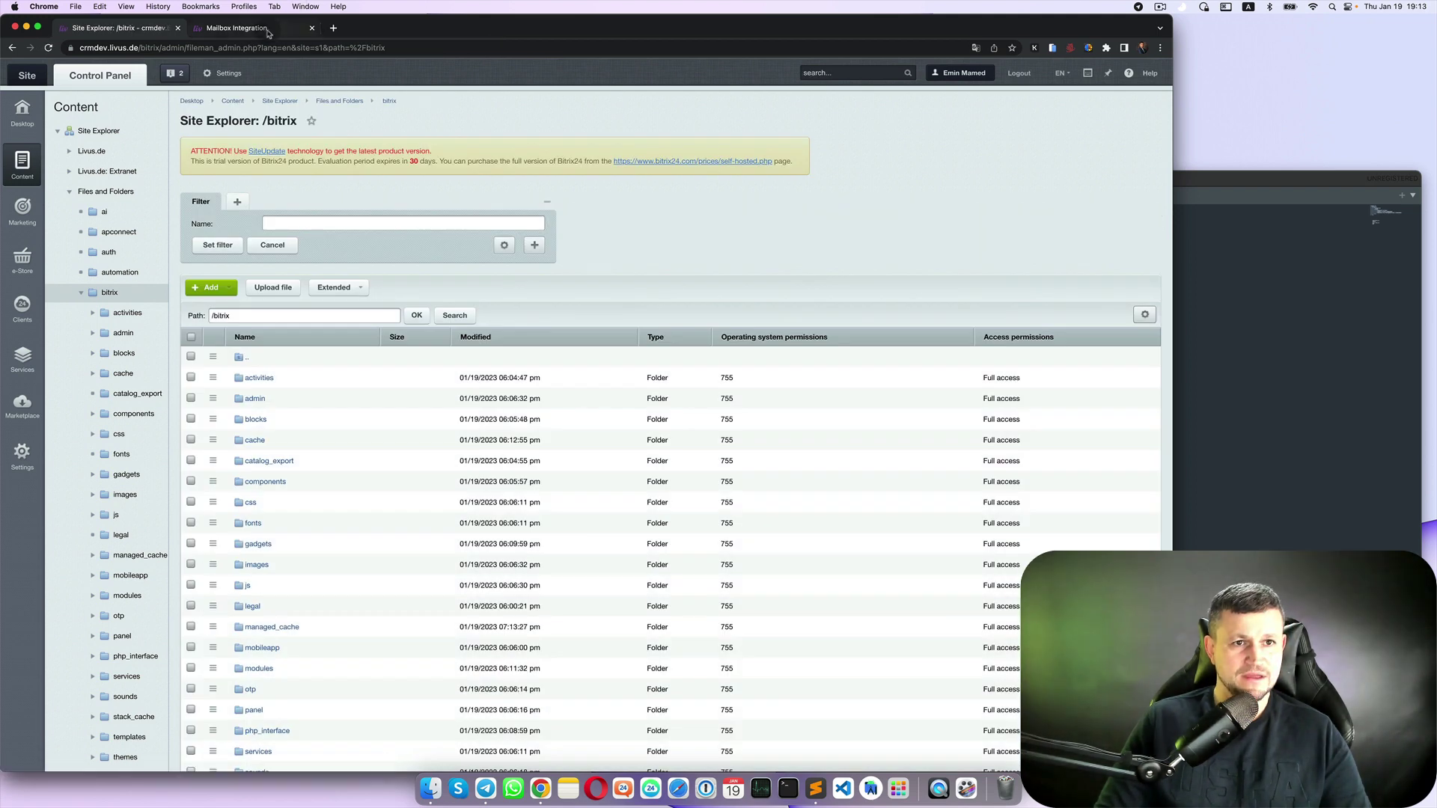
# - Review the IMAP form's outgoing mail settings and bring up the notes holding the account details
pyautogui.click(250, 28)
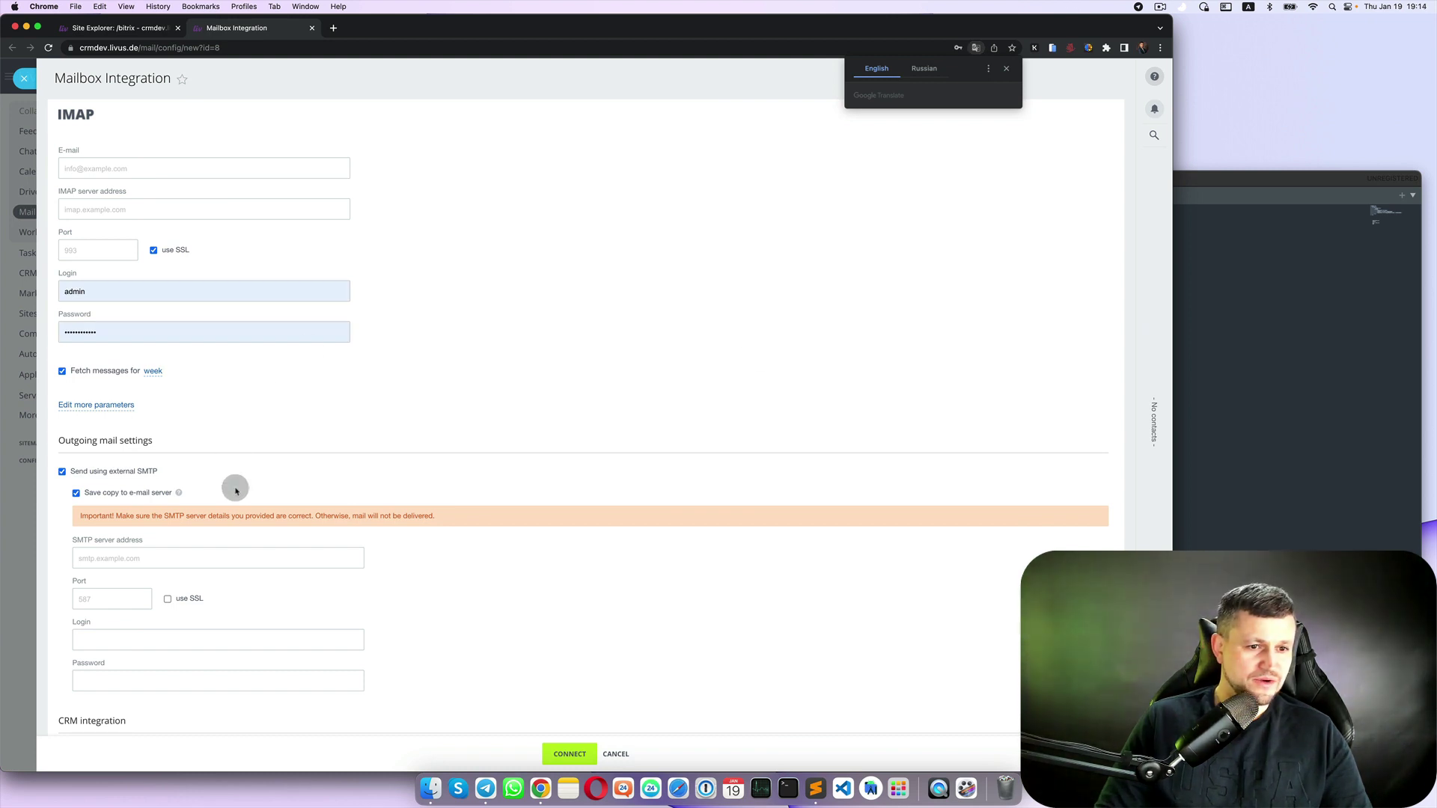
pyautogui.scroll(-3, 236, 491)
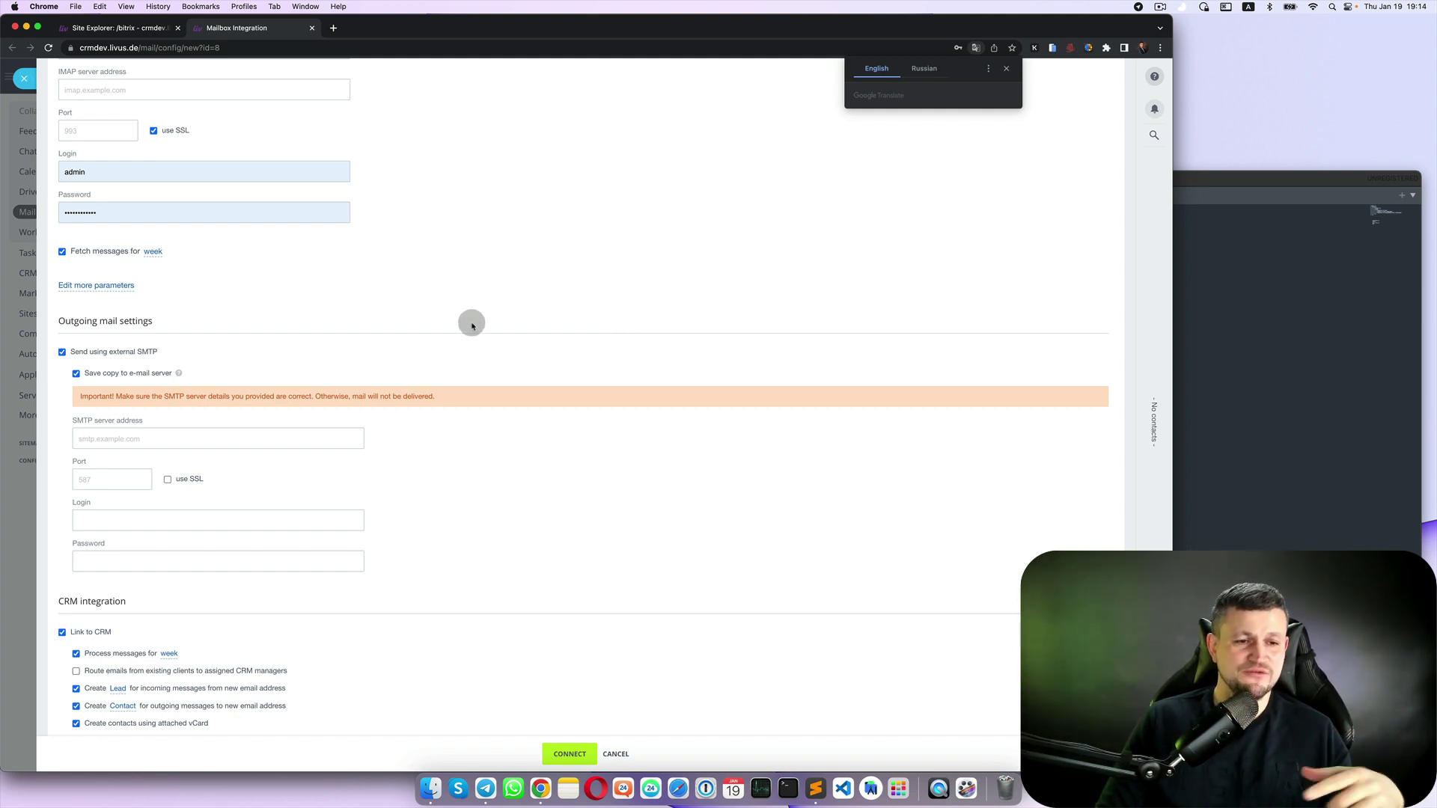
pyautogui.scroll(3, 473, 327)
pyautogui.scroll(1, 472, 326)
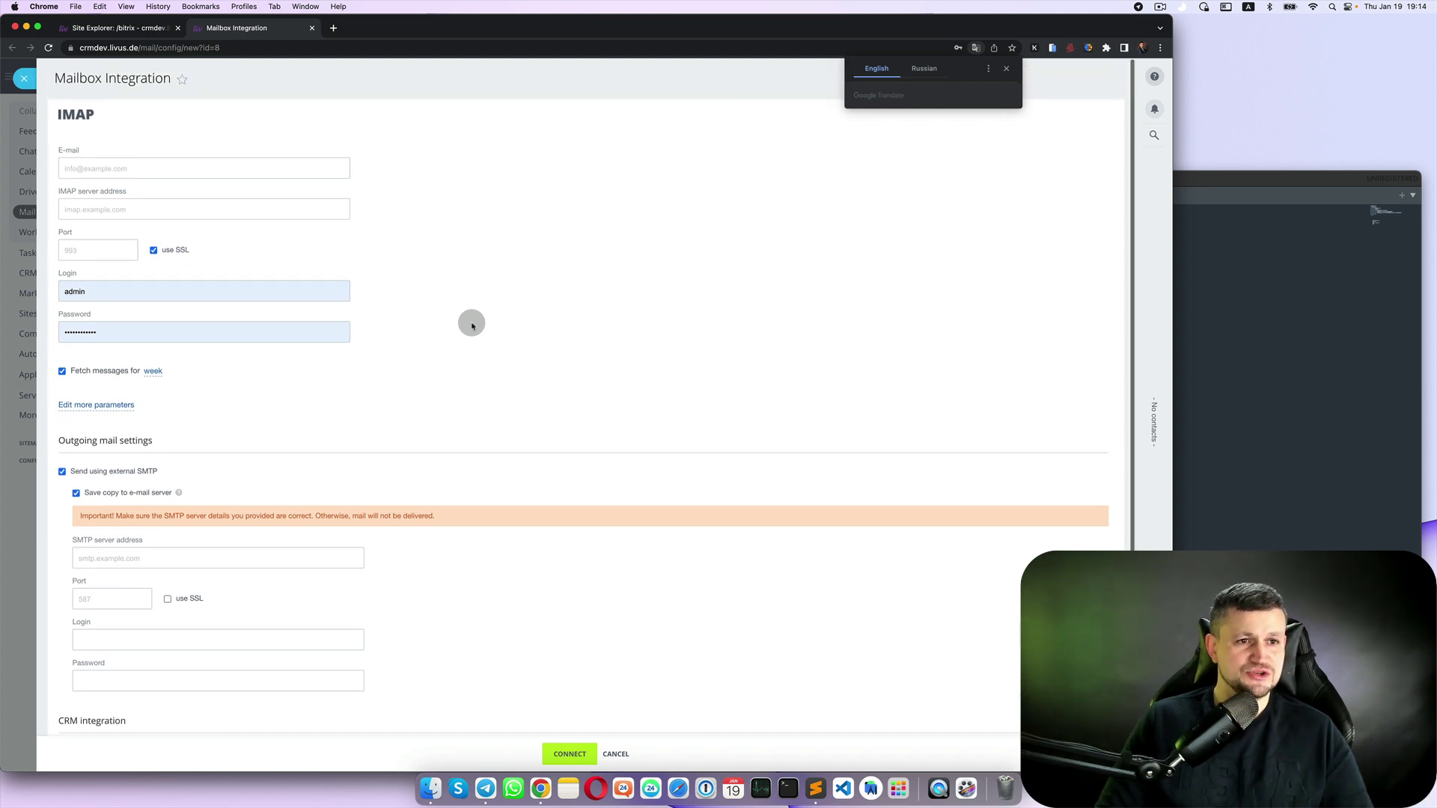
pyautogui.click(1196, 327)
# - Copy the mailbox e-mail into the E-mail field and mail.rens.eu into IMAP server address
pyautogui.moveTo(866, 387); pyautogui.dragTo(774, 387)
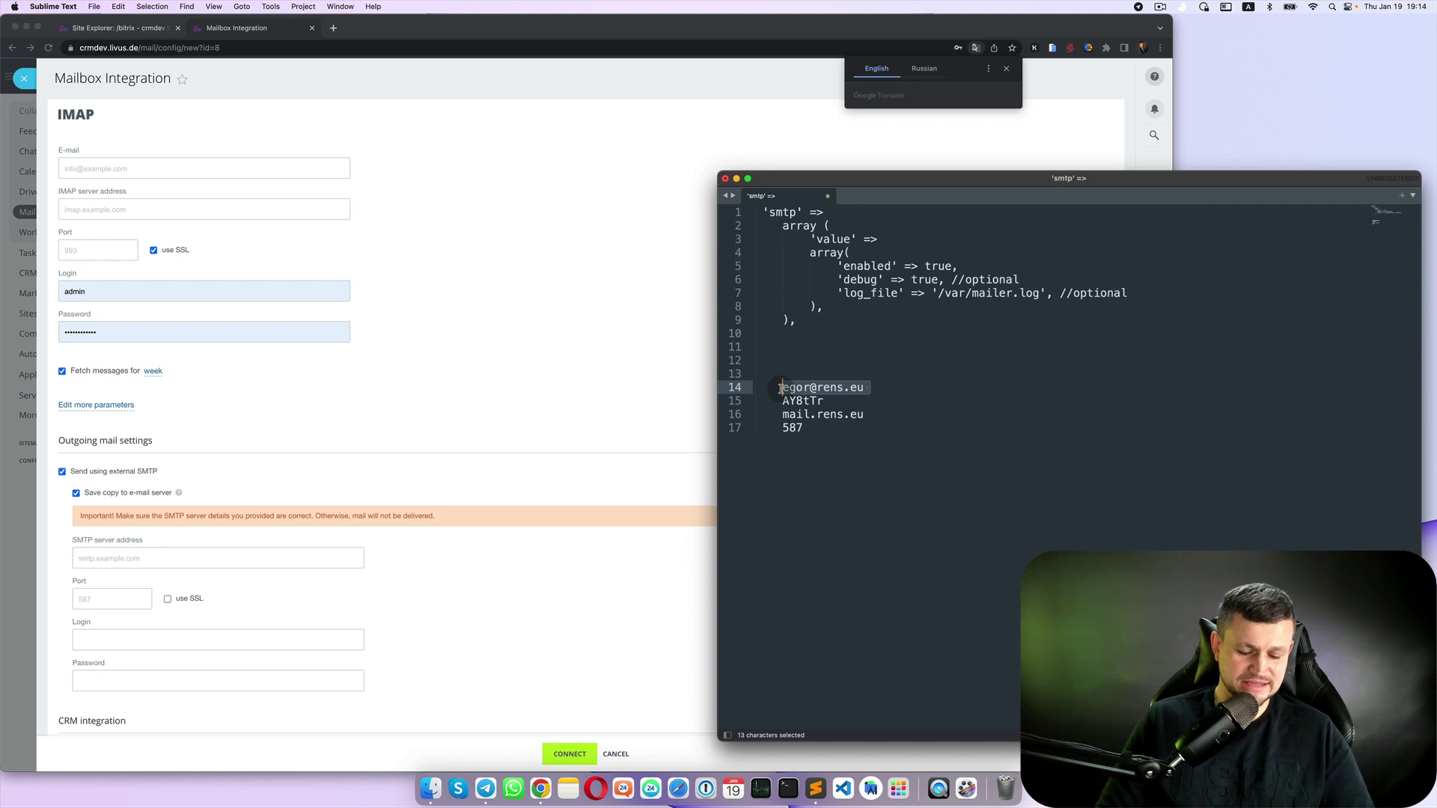
pyautogui.press('super+c')
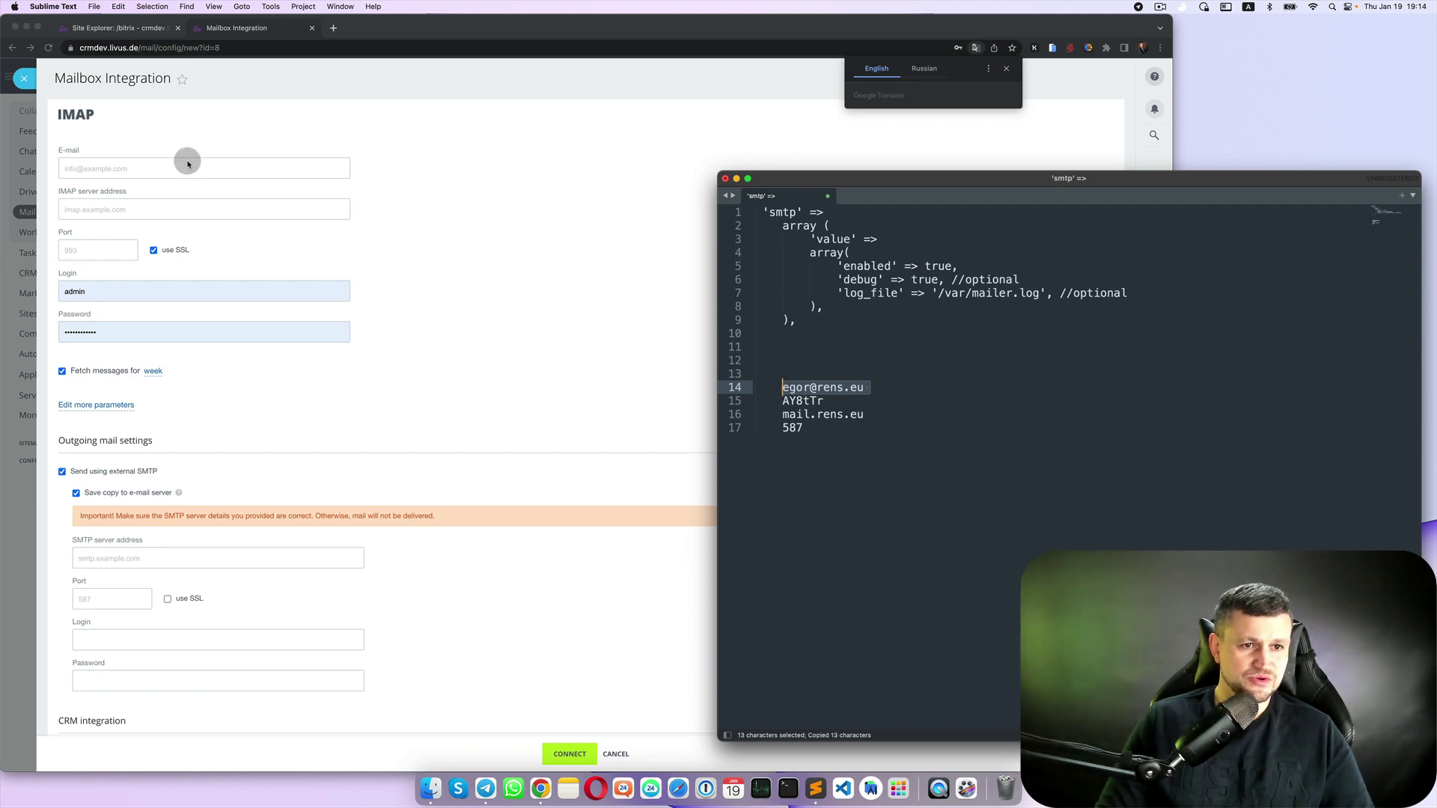
pyautogui.click(196, 164)
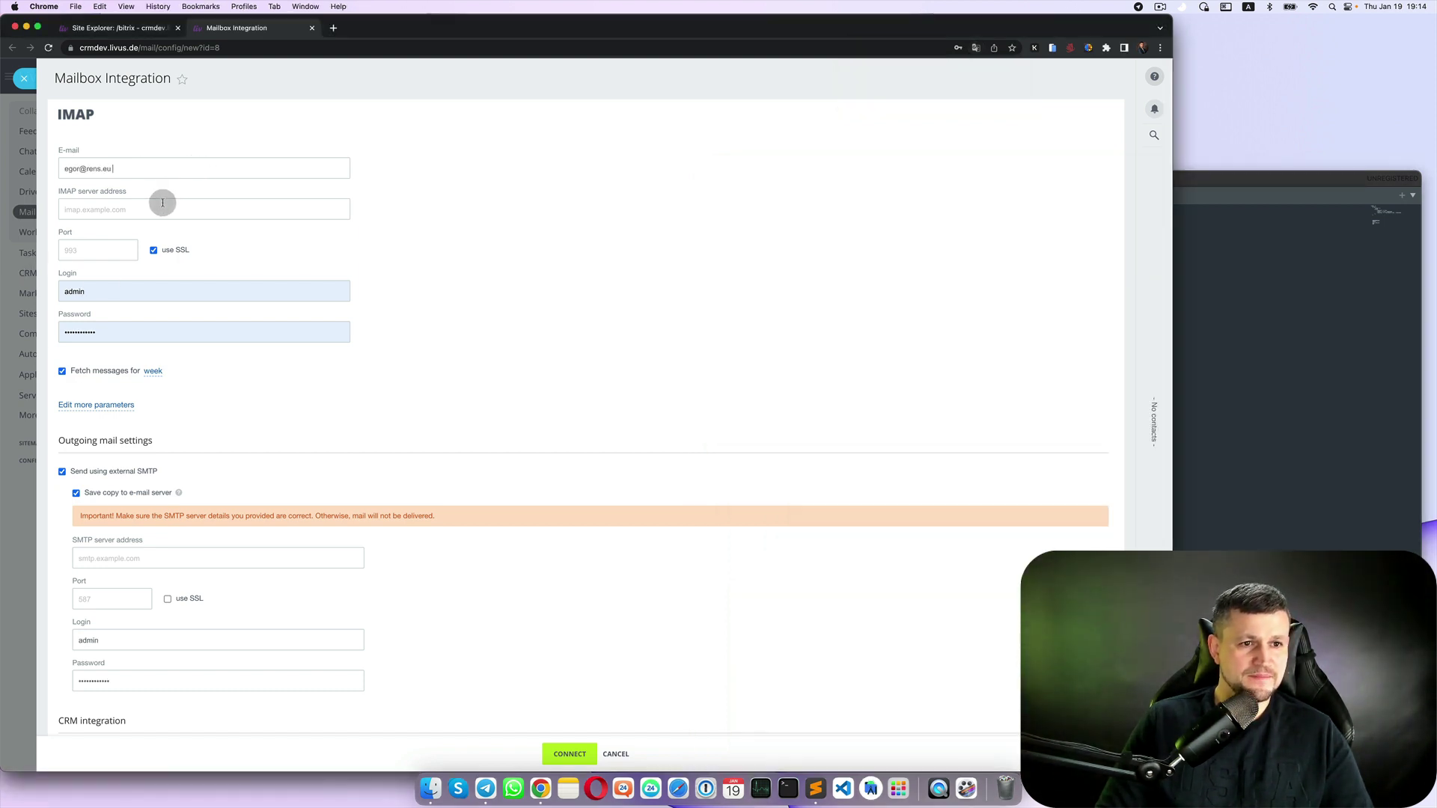
pyautogui.click(1337, 363)
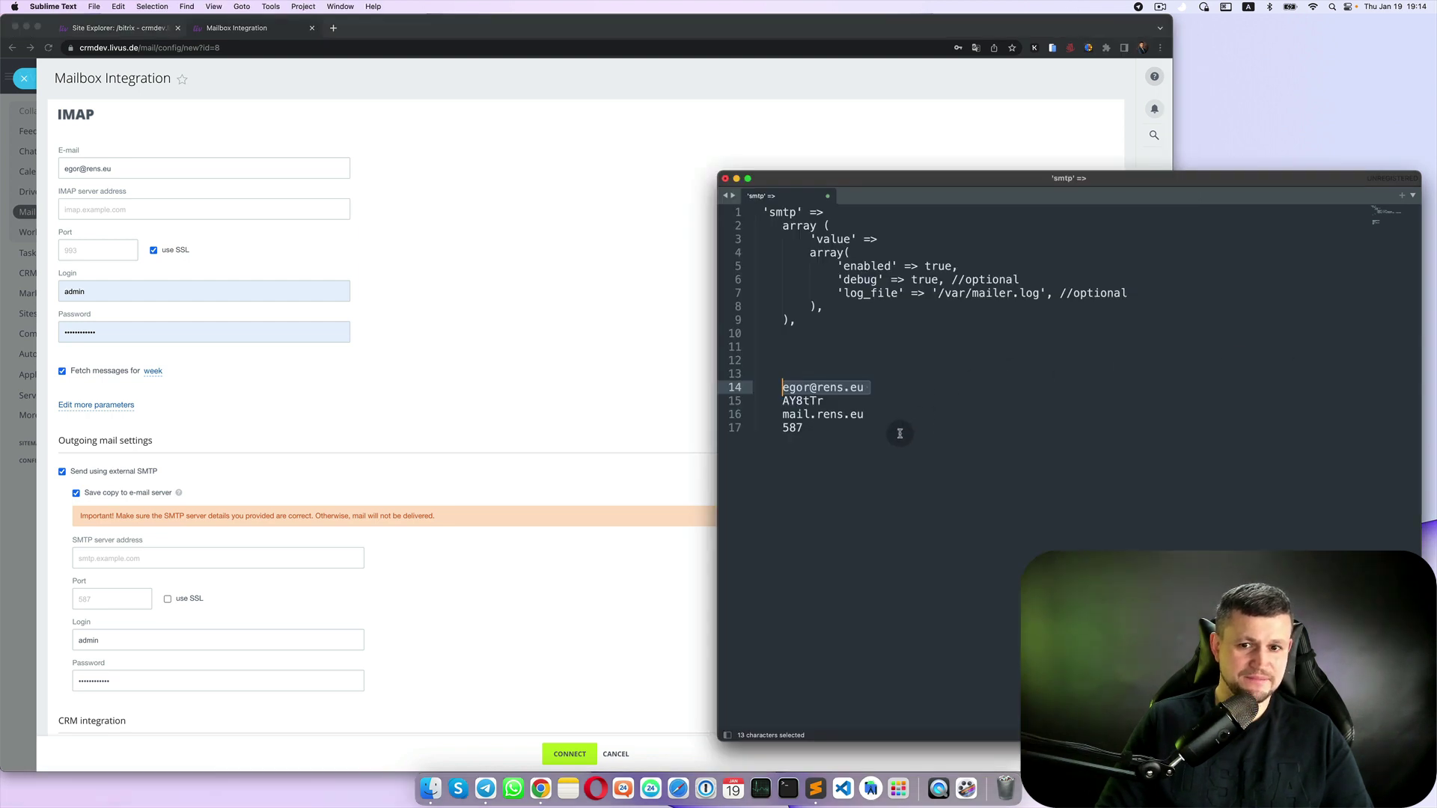
pyautogui.moveTo(875, 416); pyautogui.dragTo(795, 414)
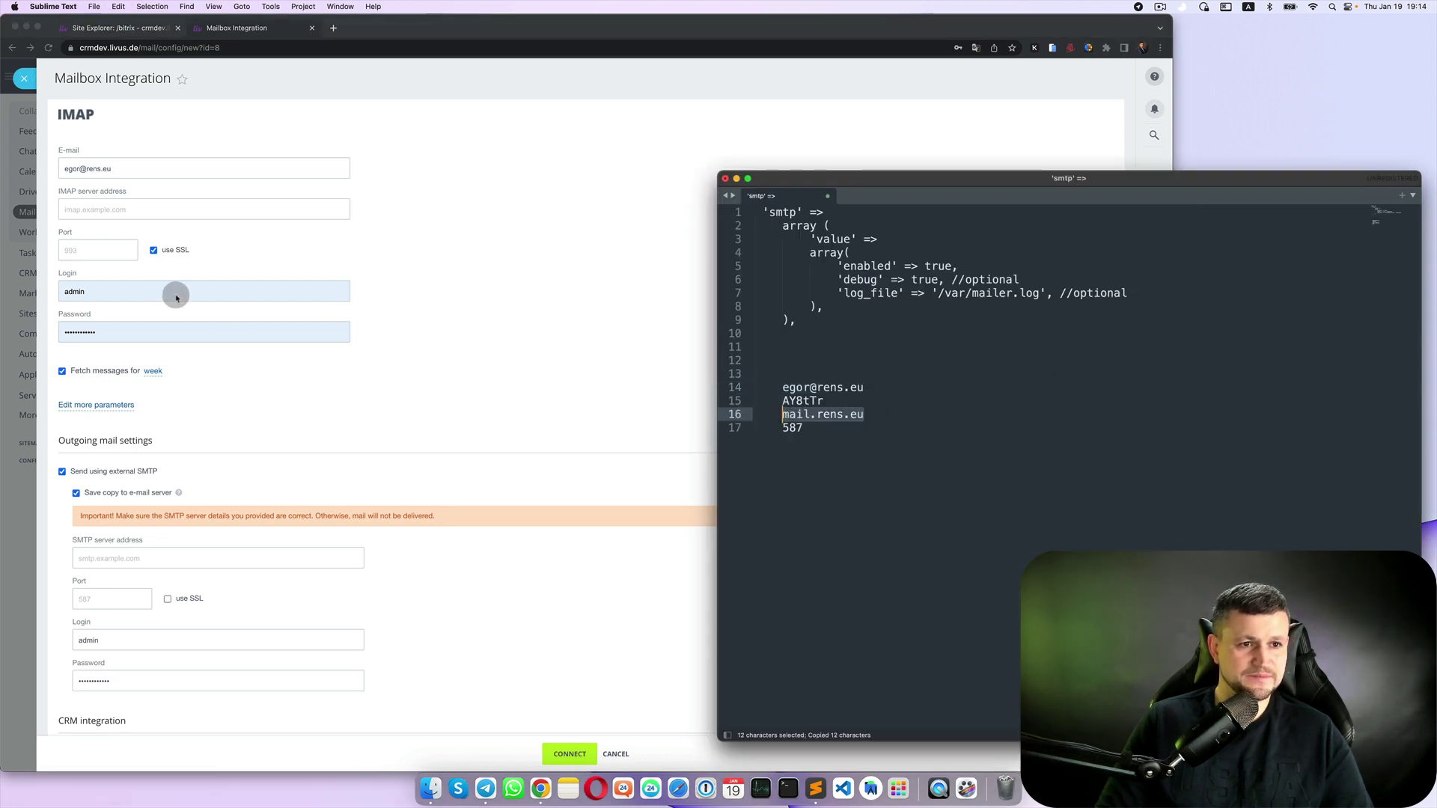
pyautogui.click(135, 212)
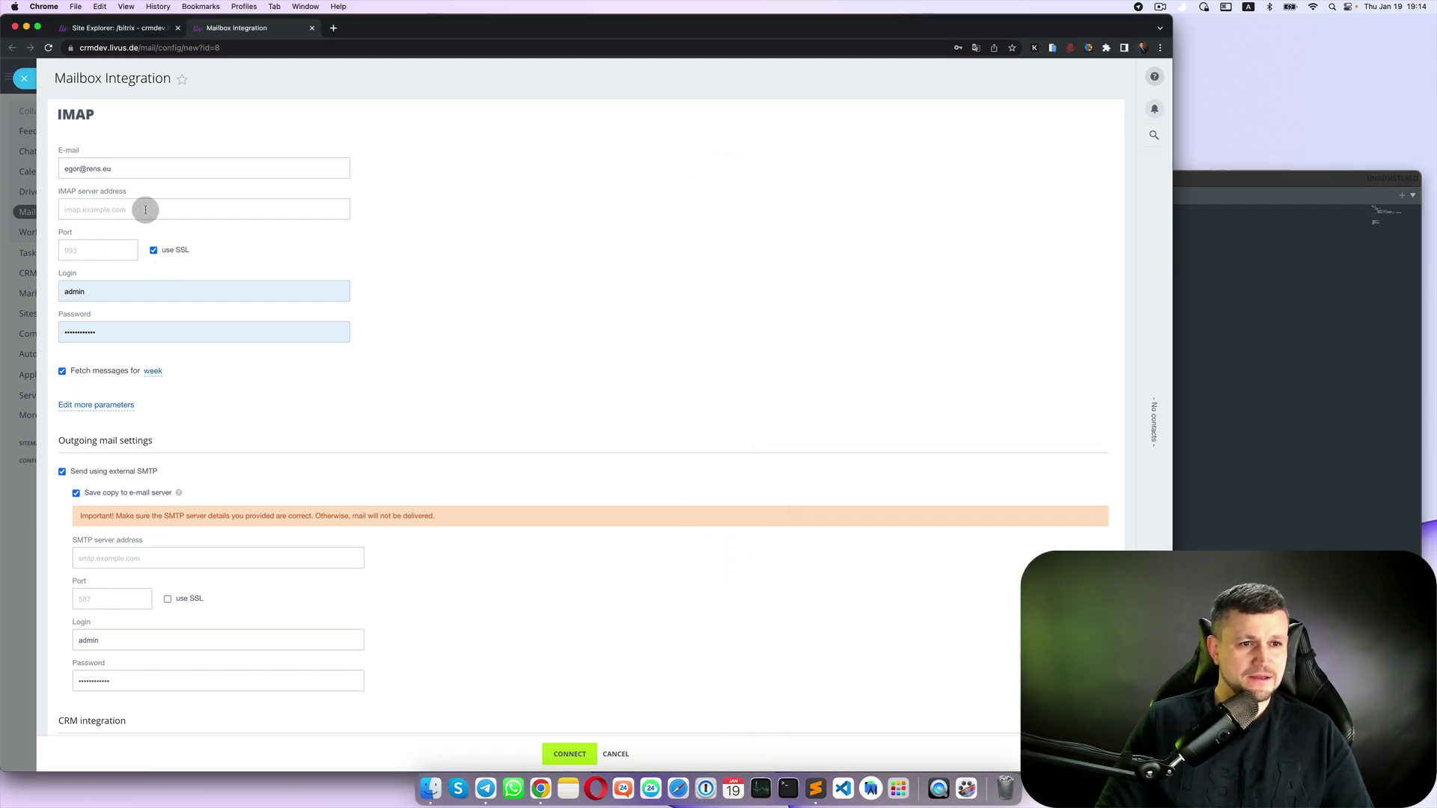
pyautogui.press('super+v')
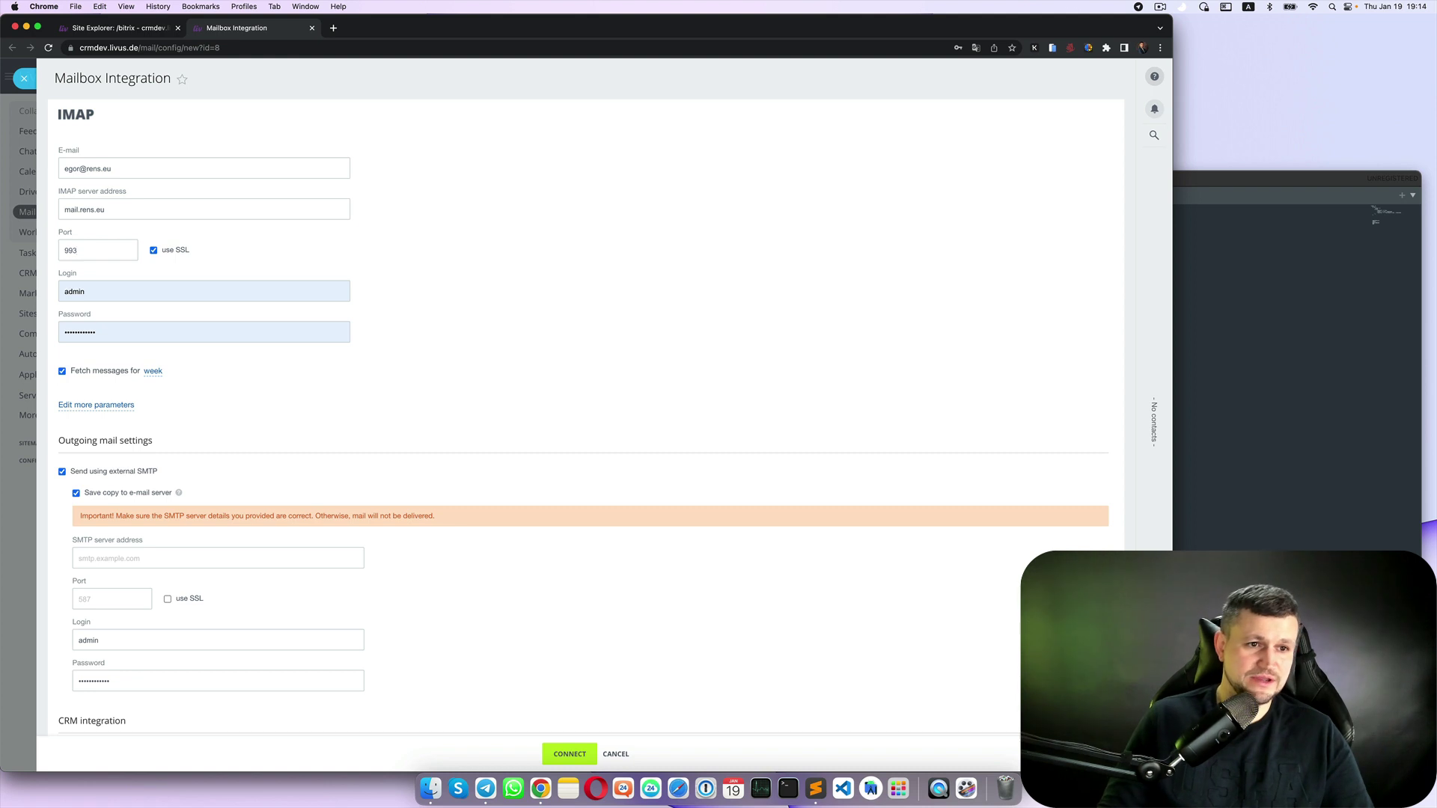
# - Replace the Login with the mailbox e-mail and paste the mailbox password from the notes
pyautogui.moveTo(119, 168); pyautogui.dragTo(14, 166)
pyautogui.press('super+c')
pyautogui.click(144, 292)
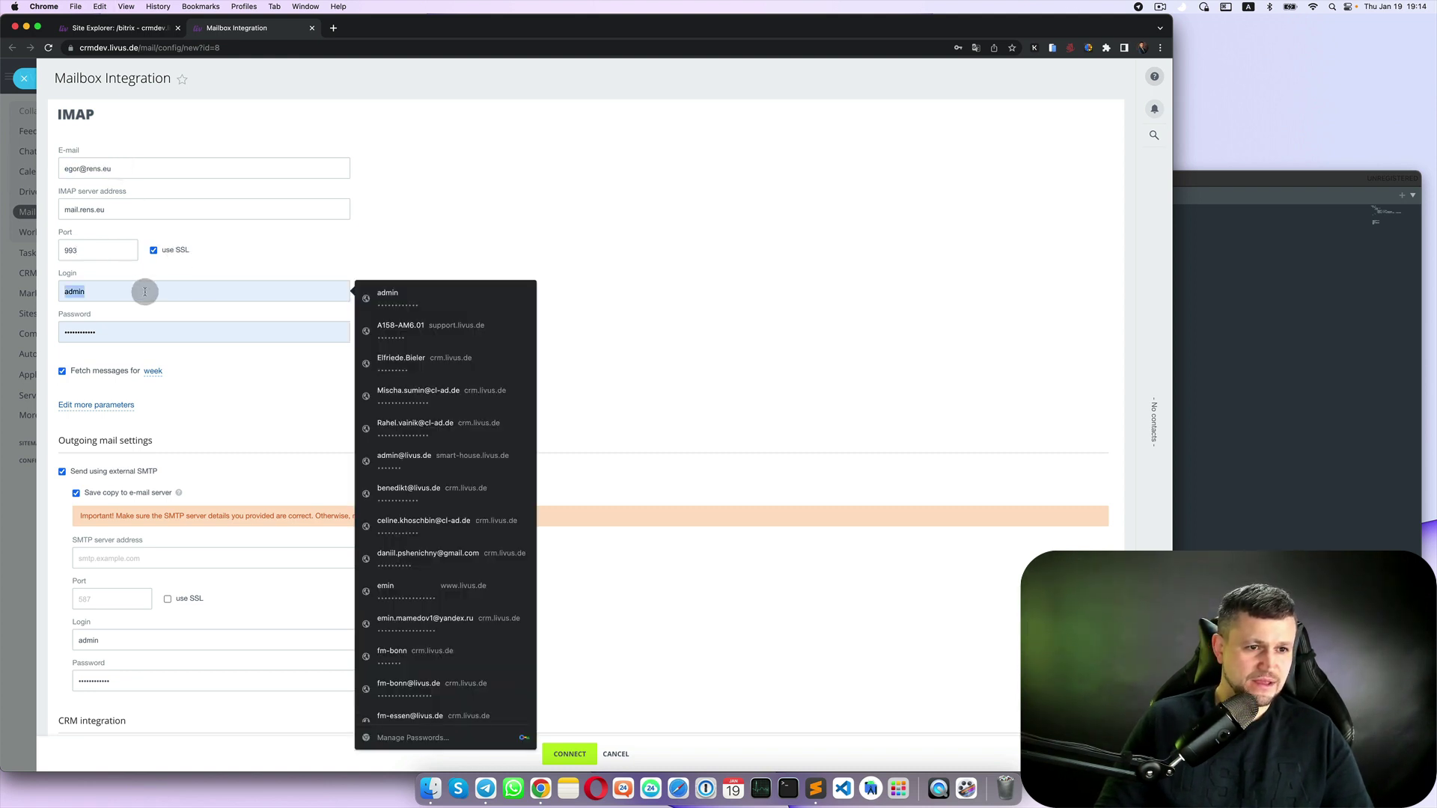
pyautogui.press('super+v')
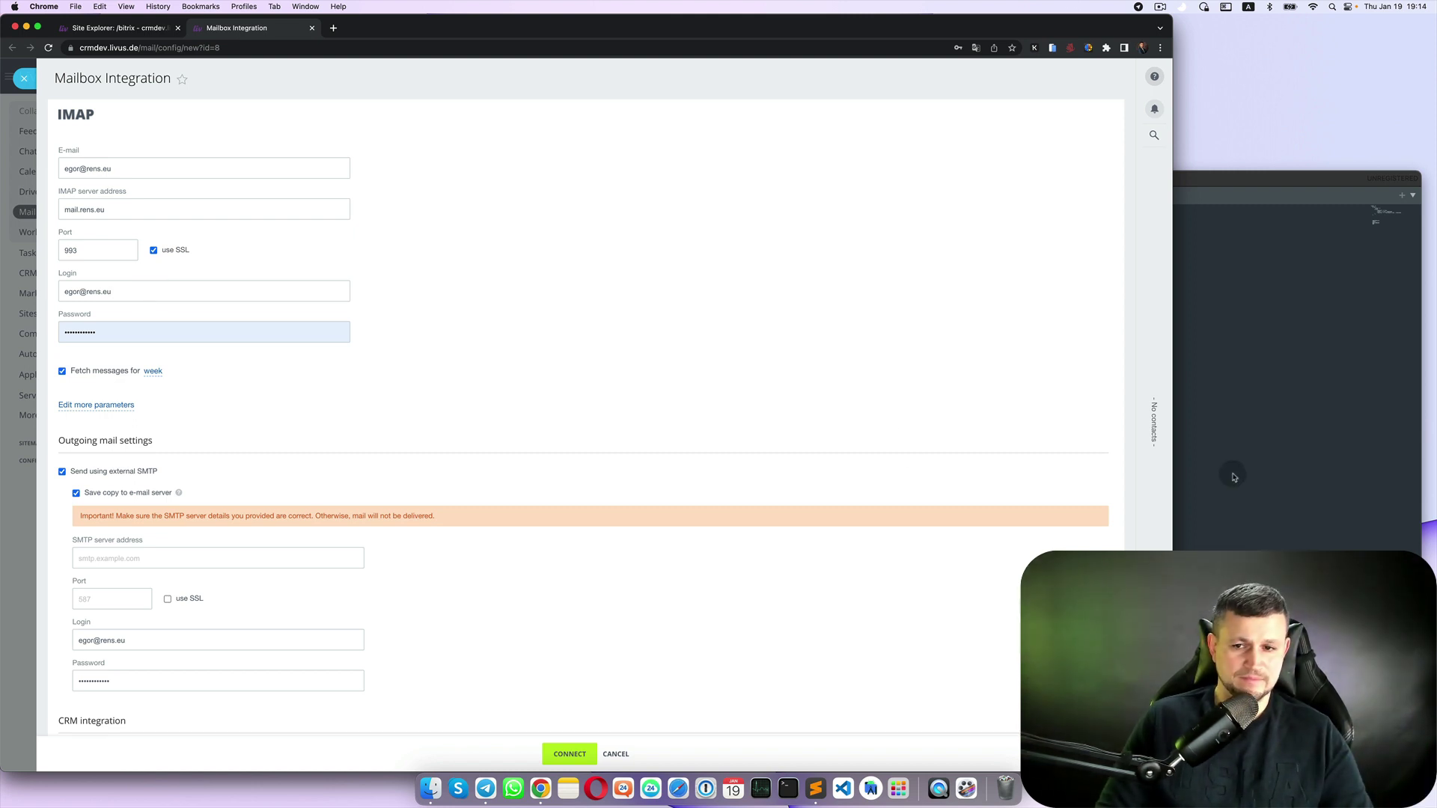
pyautogui.press('super+Tab')
pyautogui.moveTo(835, 400); pyautogui.dragTo(795, 401)
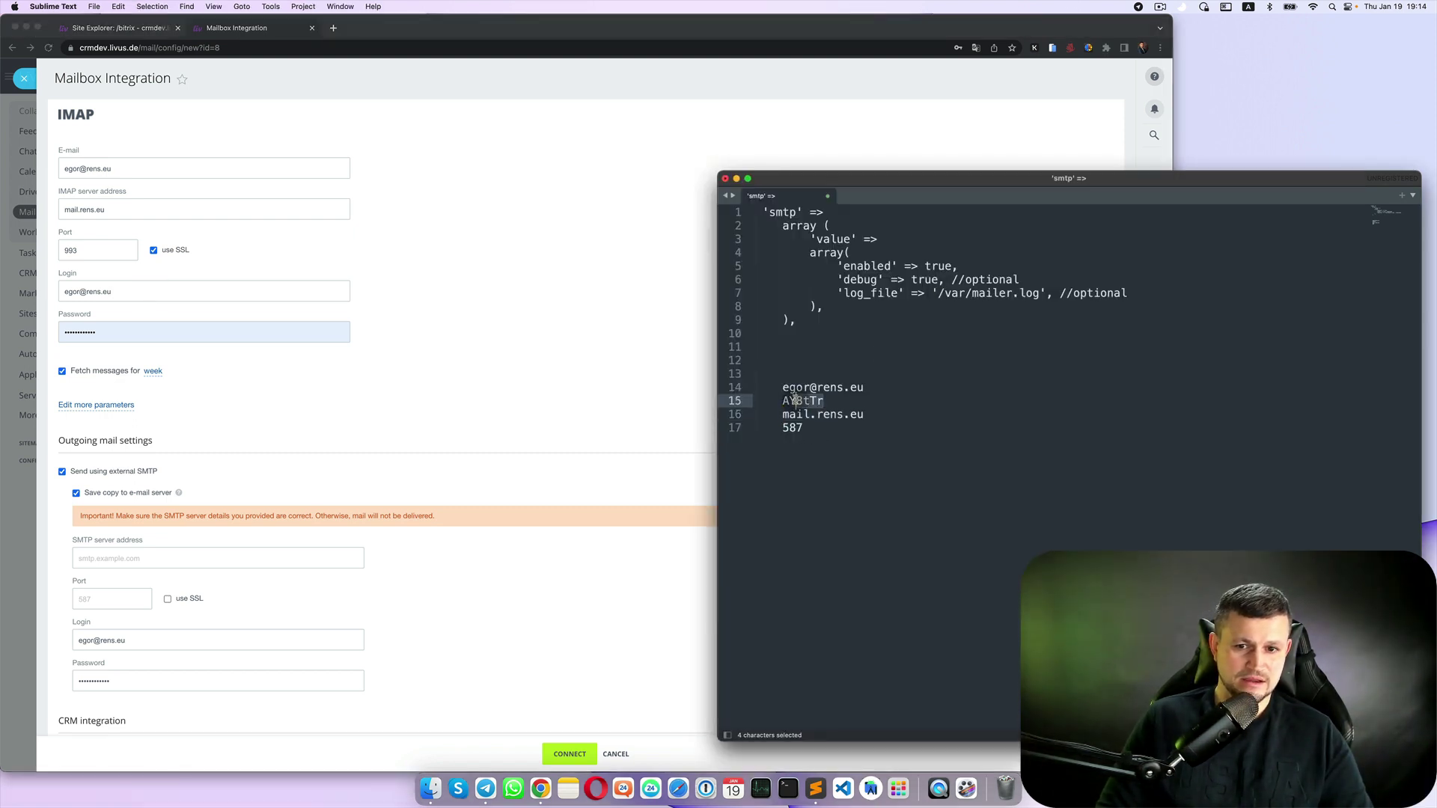
pyautogui.click(97, 329)
pyautogui.press('super+v')
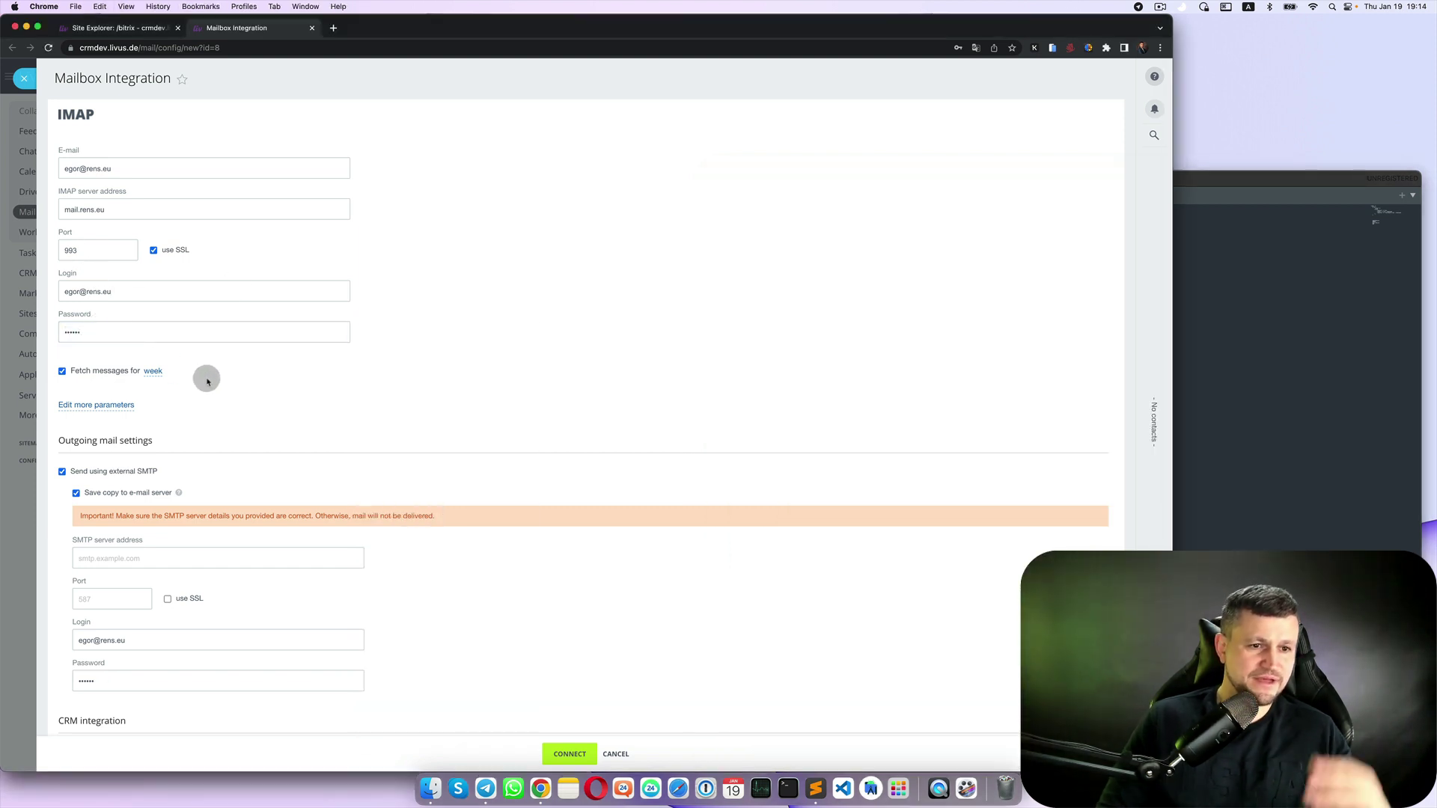
# - Under extra parameters, enter the sender's full name and web interface URL mail.rens.eu
pyautogui.scroll(-1, 207, 381)
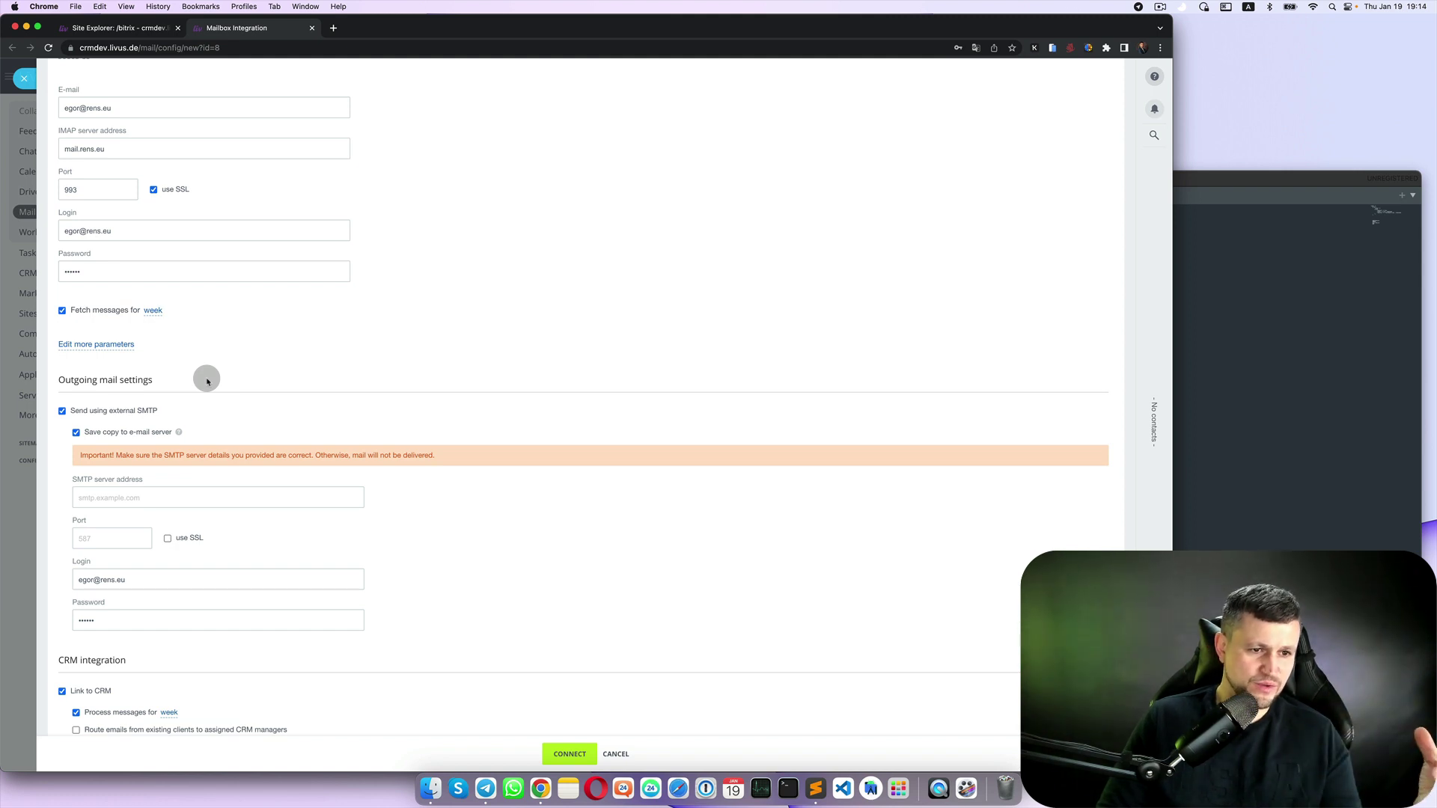
pyautogui.scroll(-2, 208, 382)
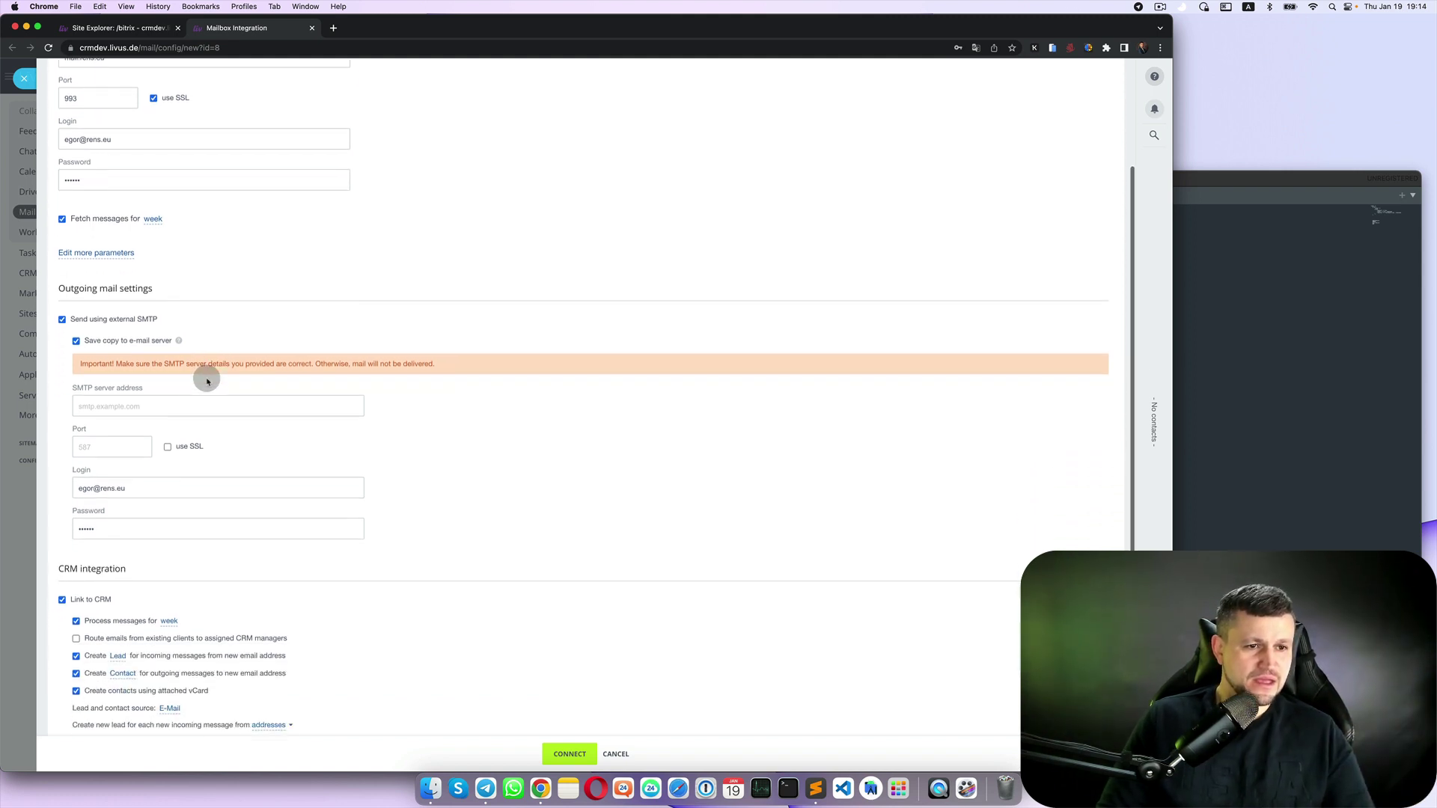
pyautogui.click(126, 250)
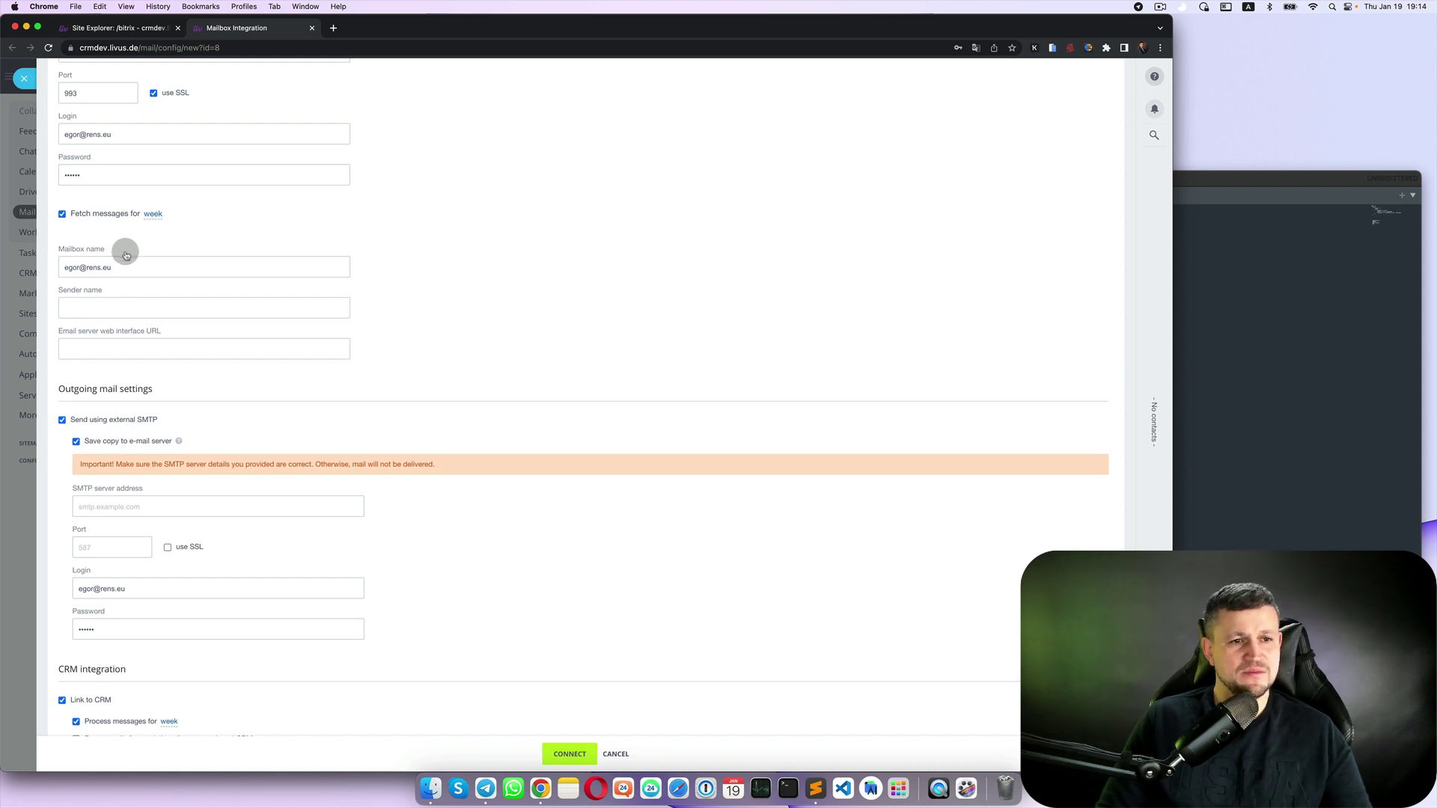
pyautogui.click(140, 316)
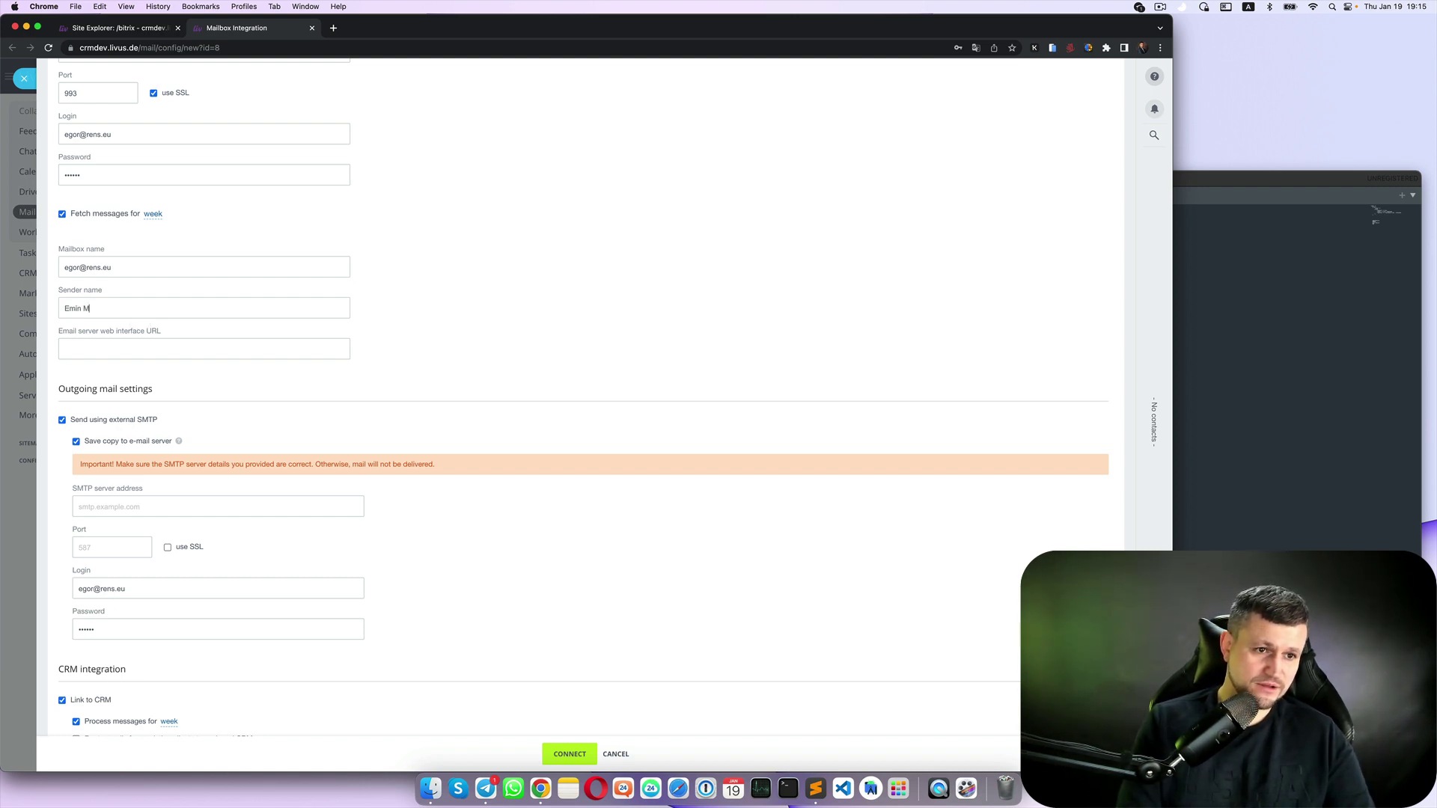
pyautogui.write('v')
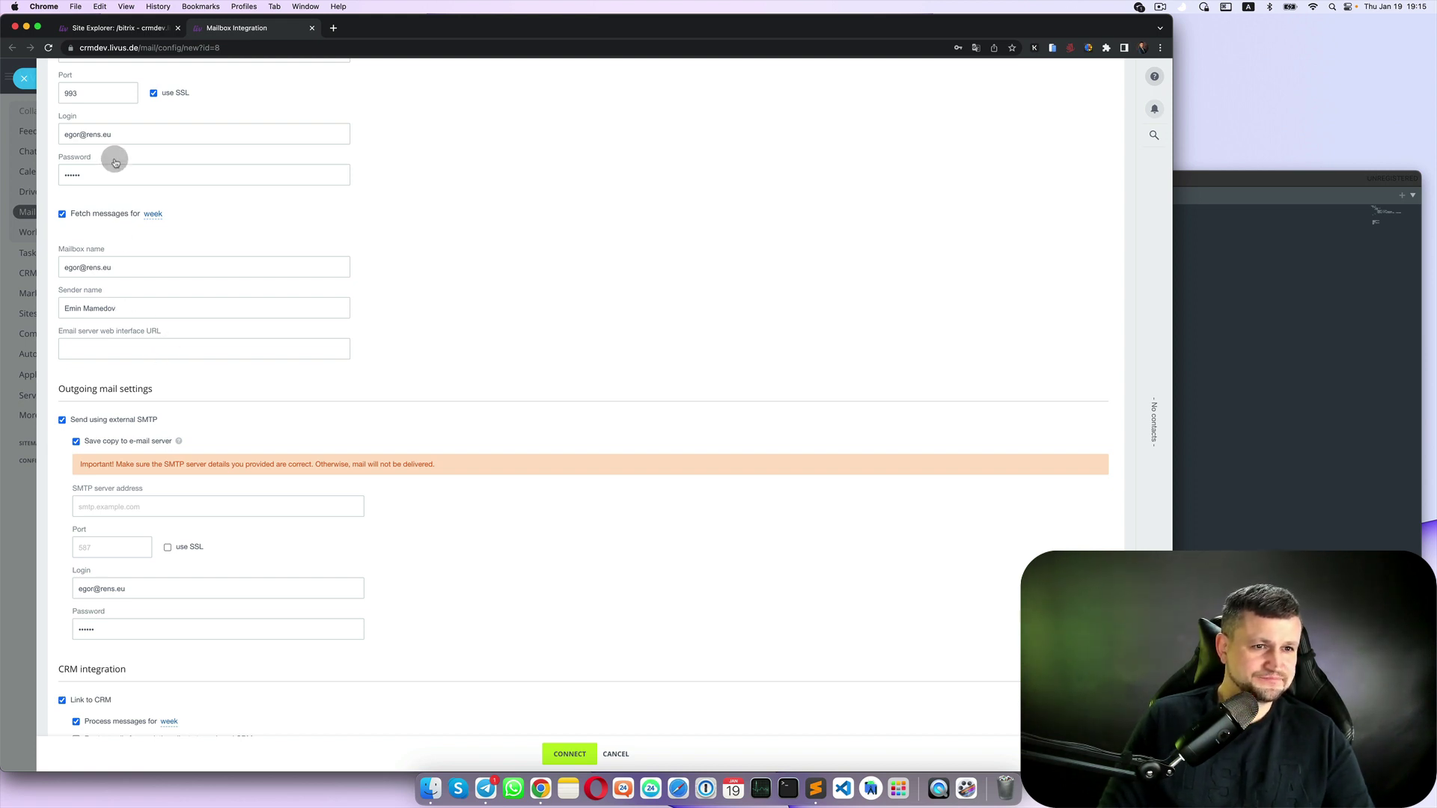
pyautogui.scroll(3, 114, 163)
pyautogui.moveTo(112, 154); pyautogui.dragTo(2, 161)
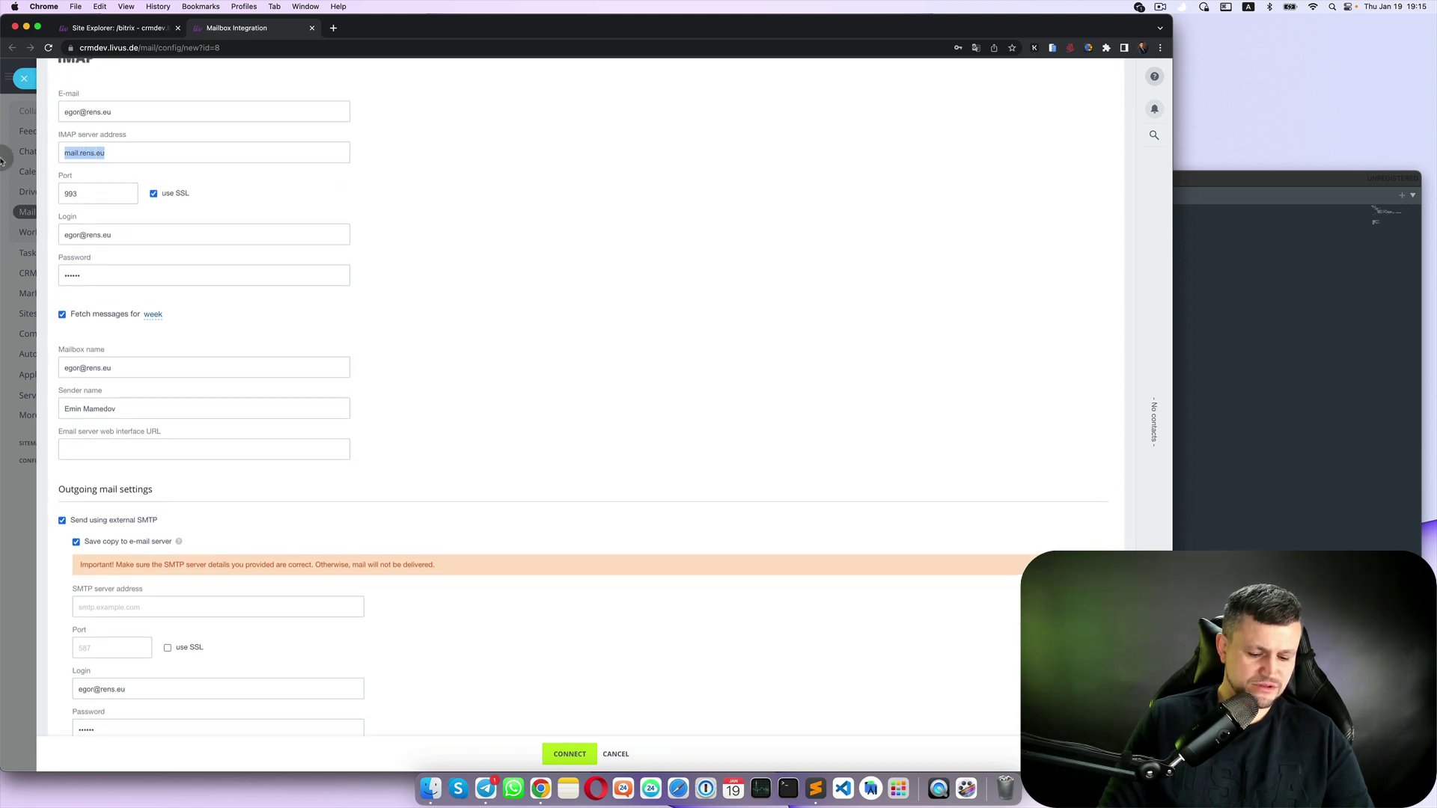
pyautogui.scroll(-6, 206, 452)
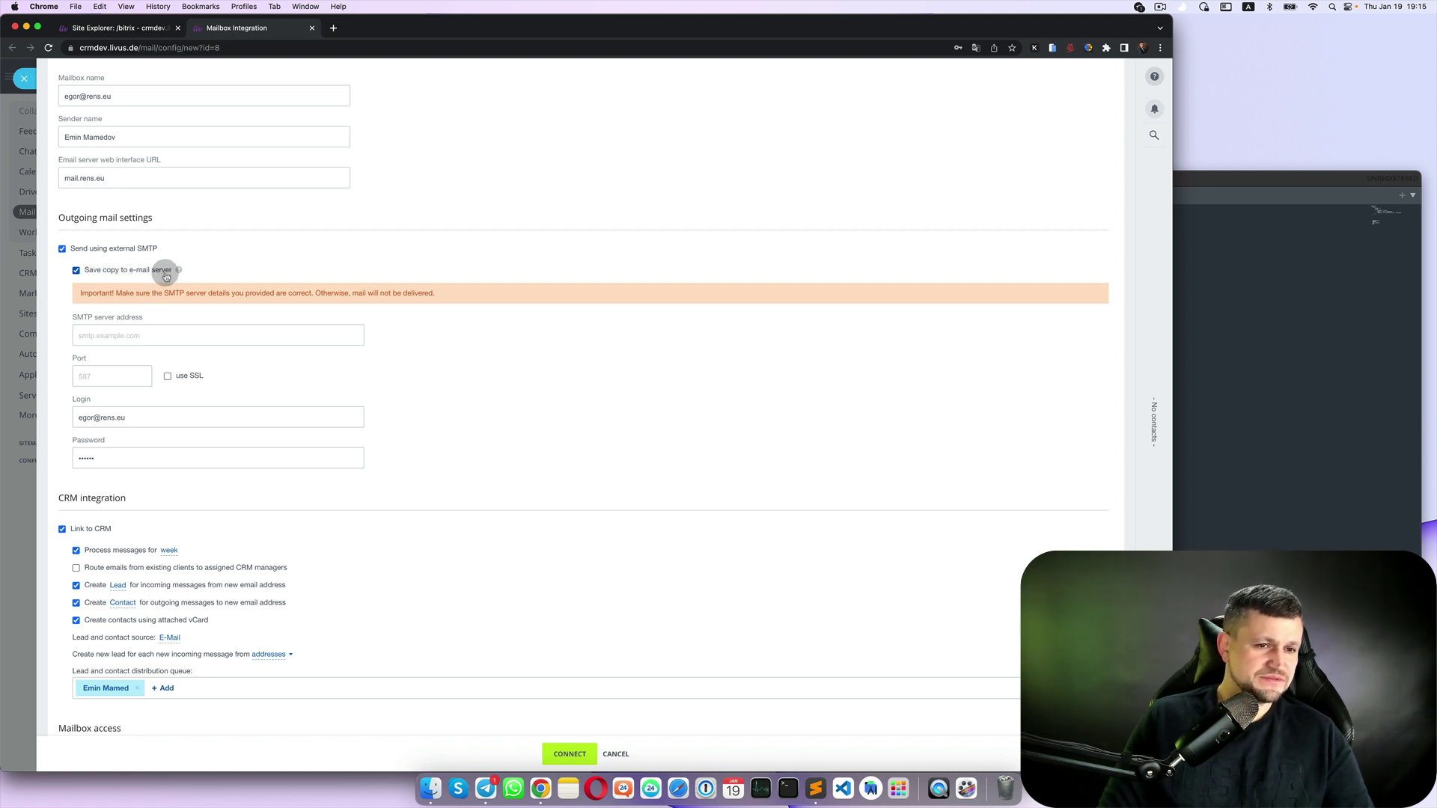
# - Turn off saving sent copies on the server and set SMTP server mail.rens.eu, port 587
pyautogui.click(76, 271)
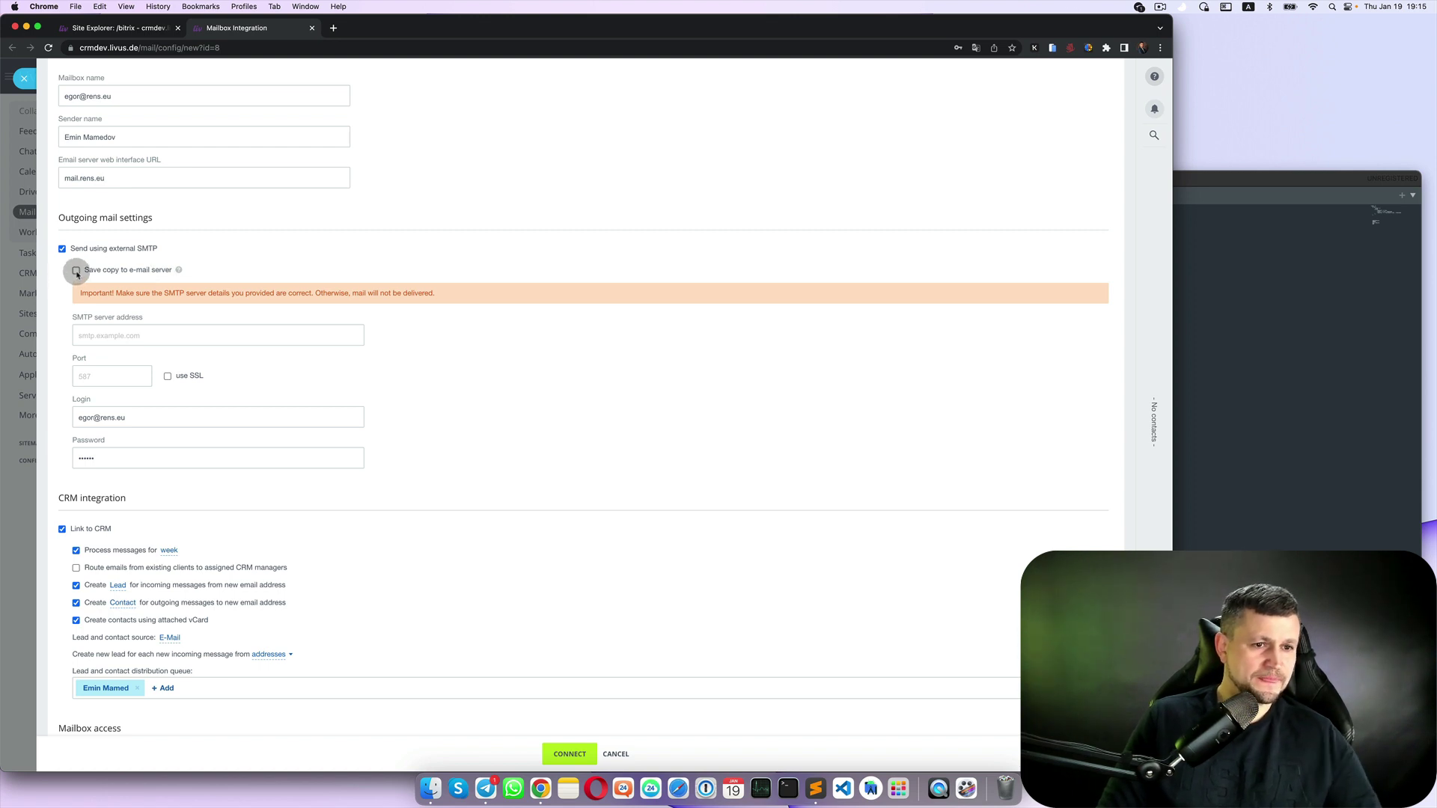
pyautogui.click(109, 333)
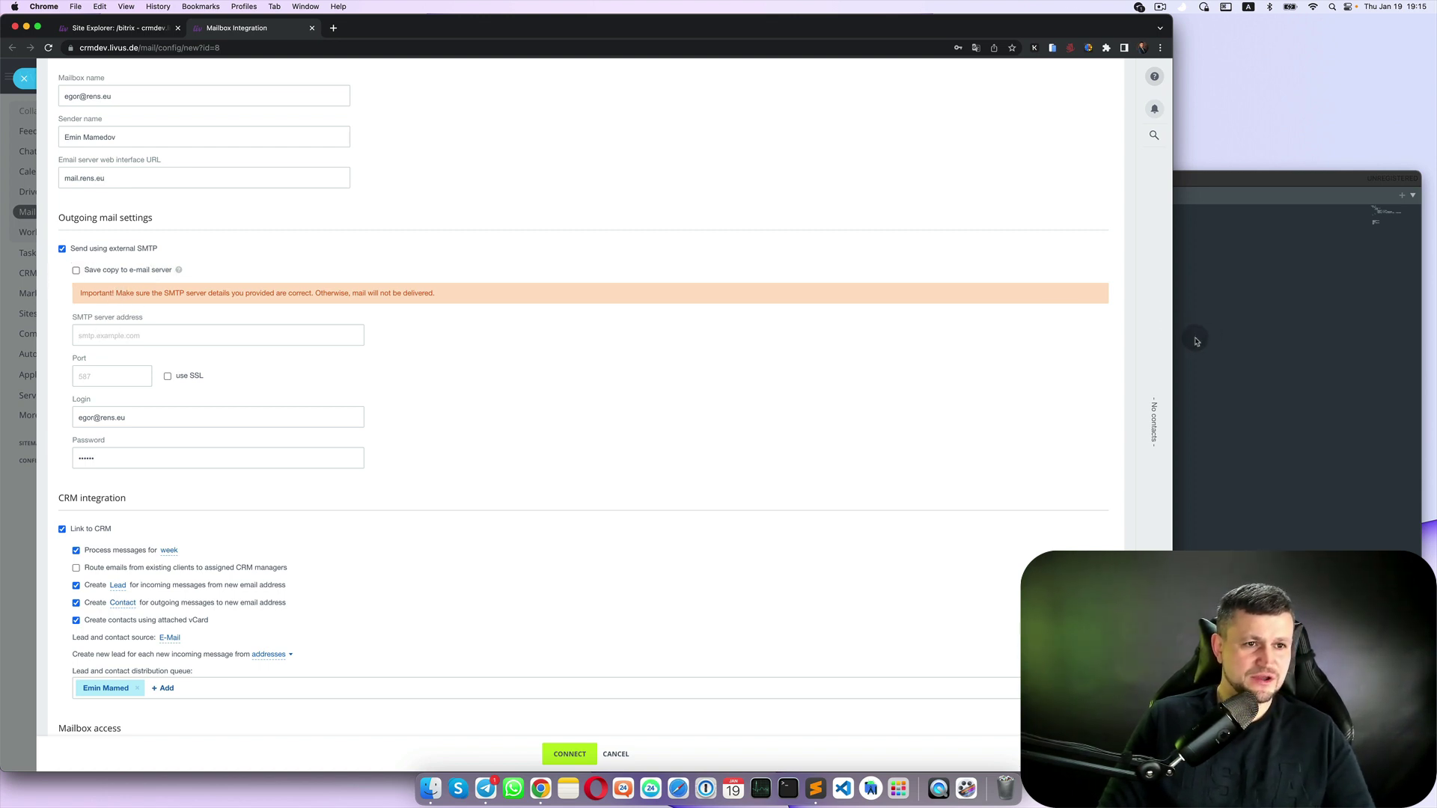
pyautogui.scroll(5, 225, 161)
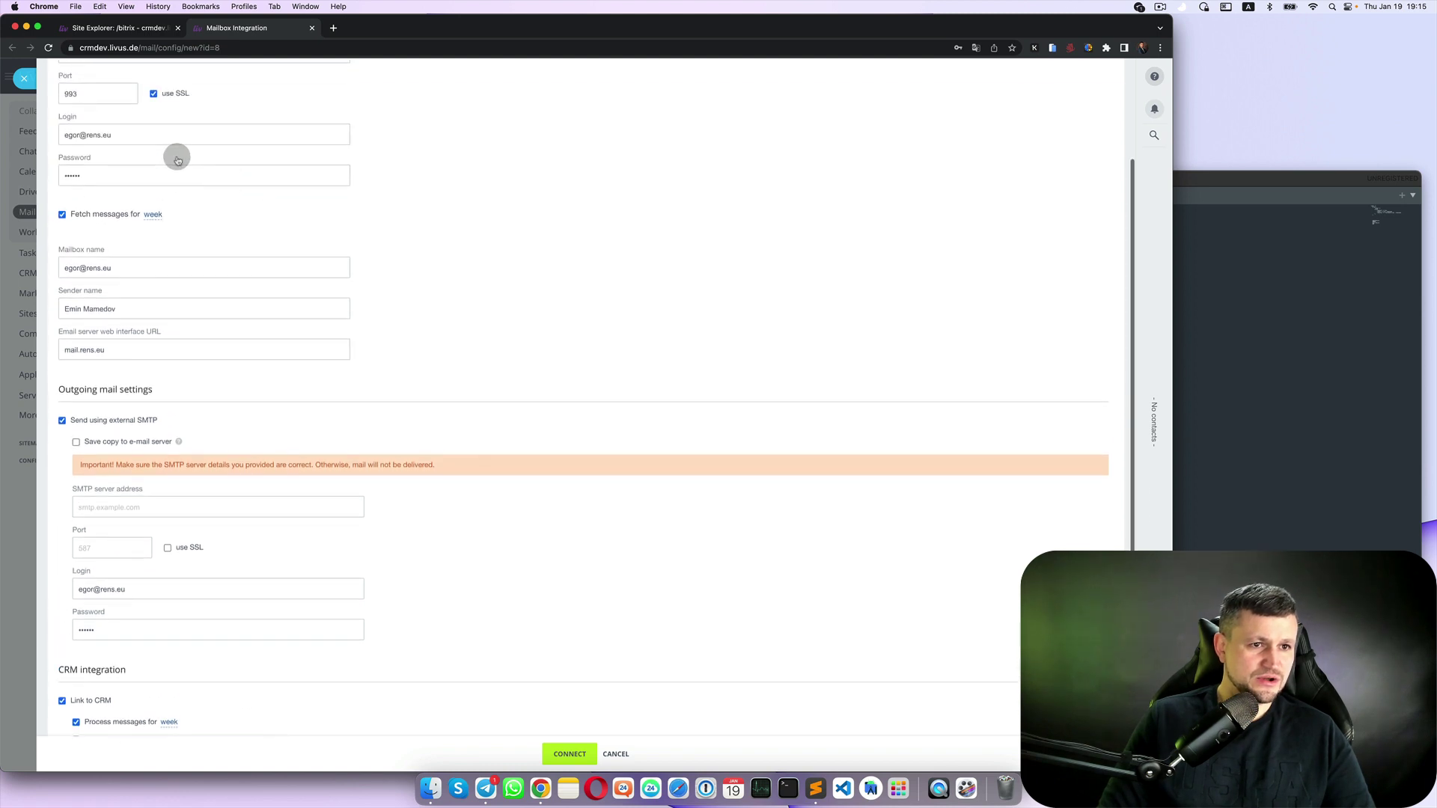
pyautogui.scroll(-3, 975, 434)
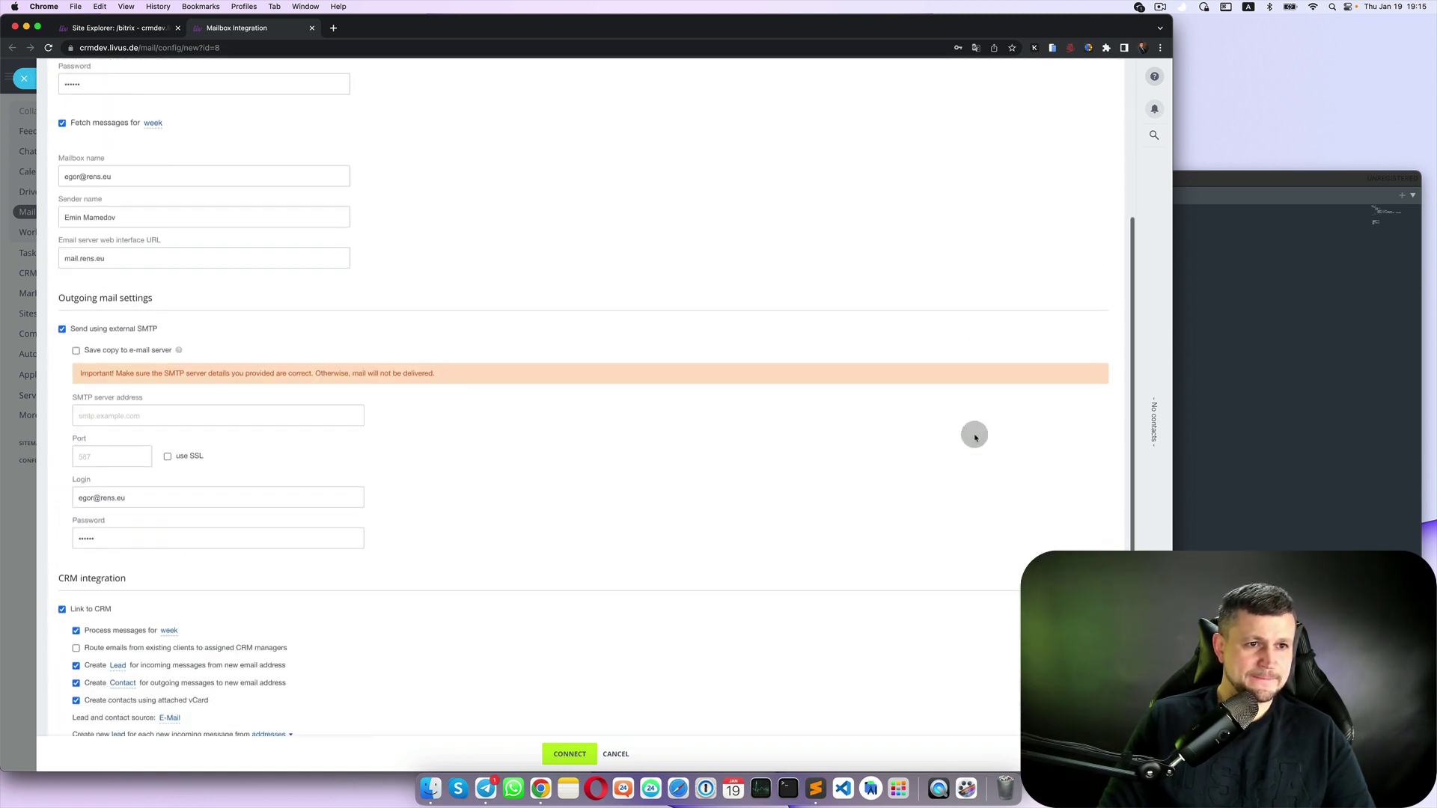
pyautogui.click(1267, 504)
pyautogui.moveTo(863, 414); pyautogui.dragTo(783, 415)
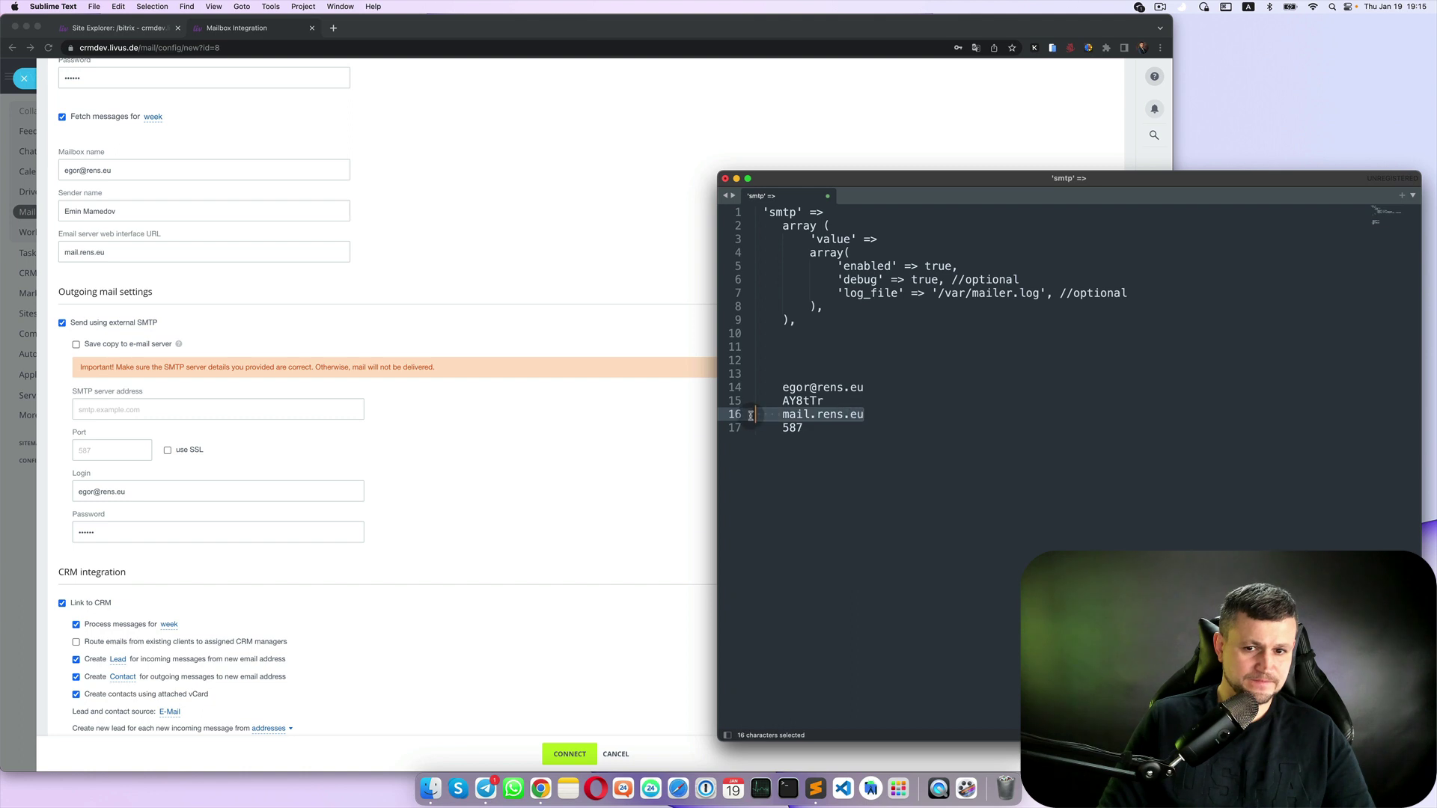
pyautogui.press('super+c')
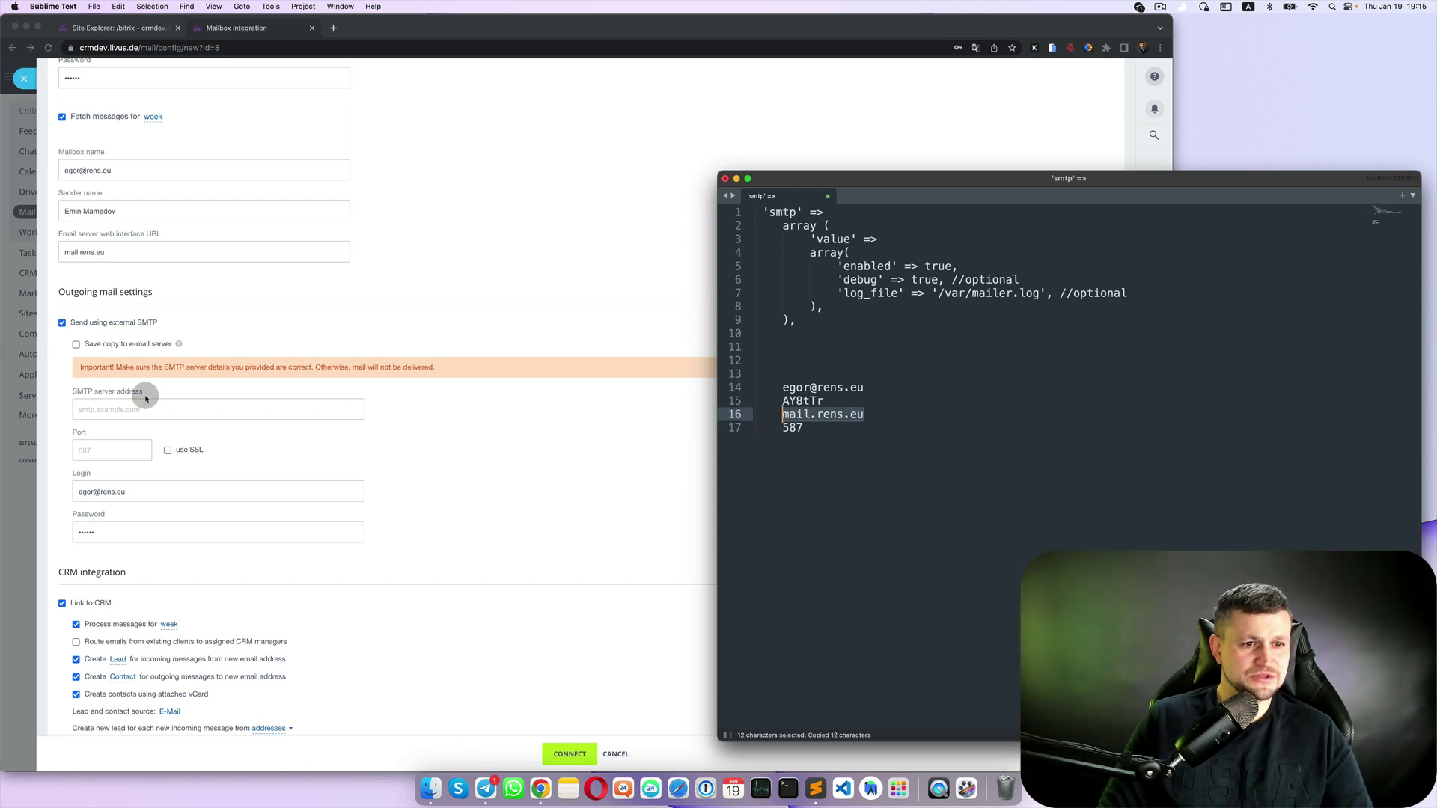
pyautogui.click(160, 414)
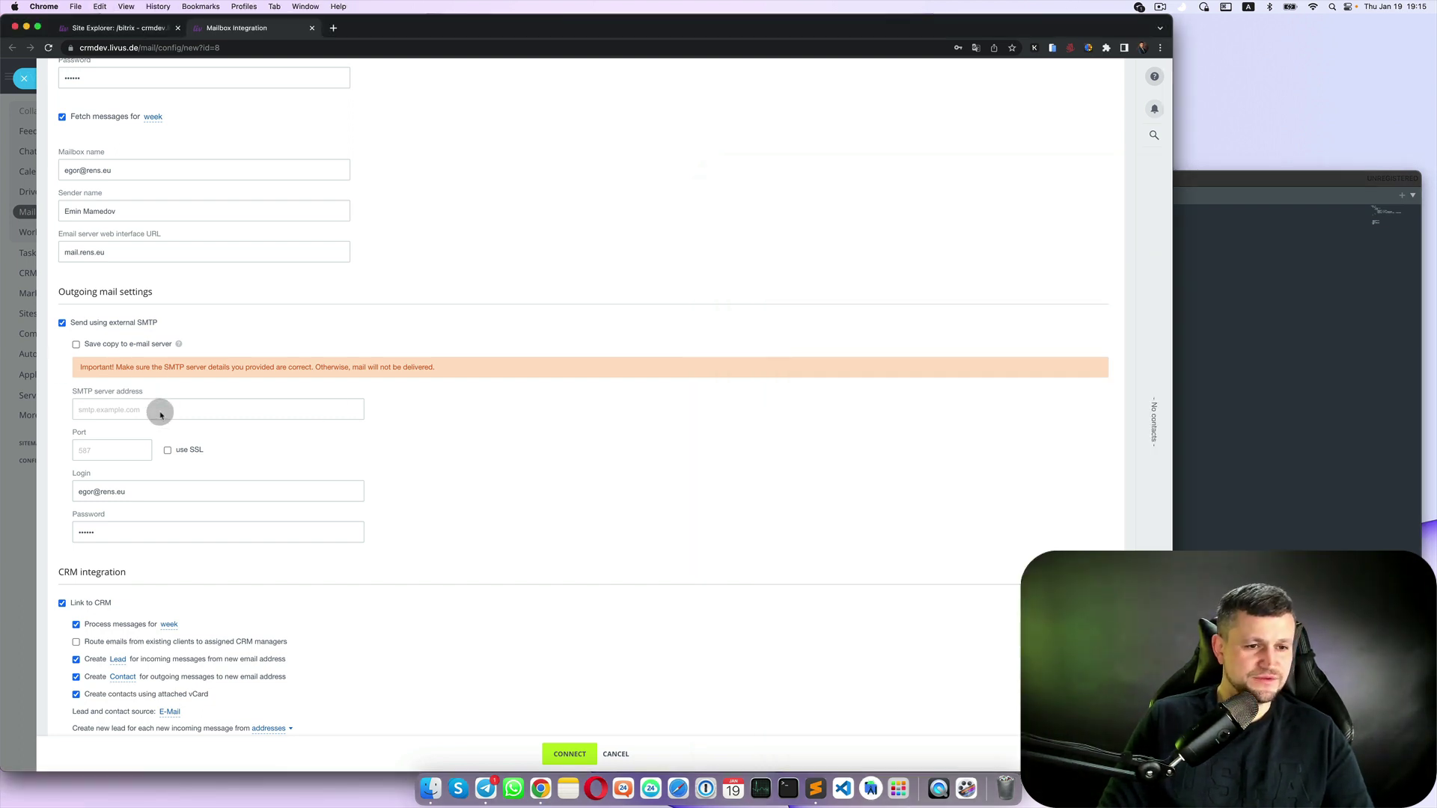
pyautogui.scroll(-3, 158, 412)
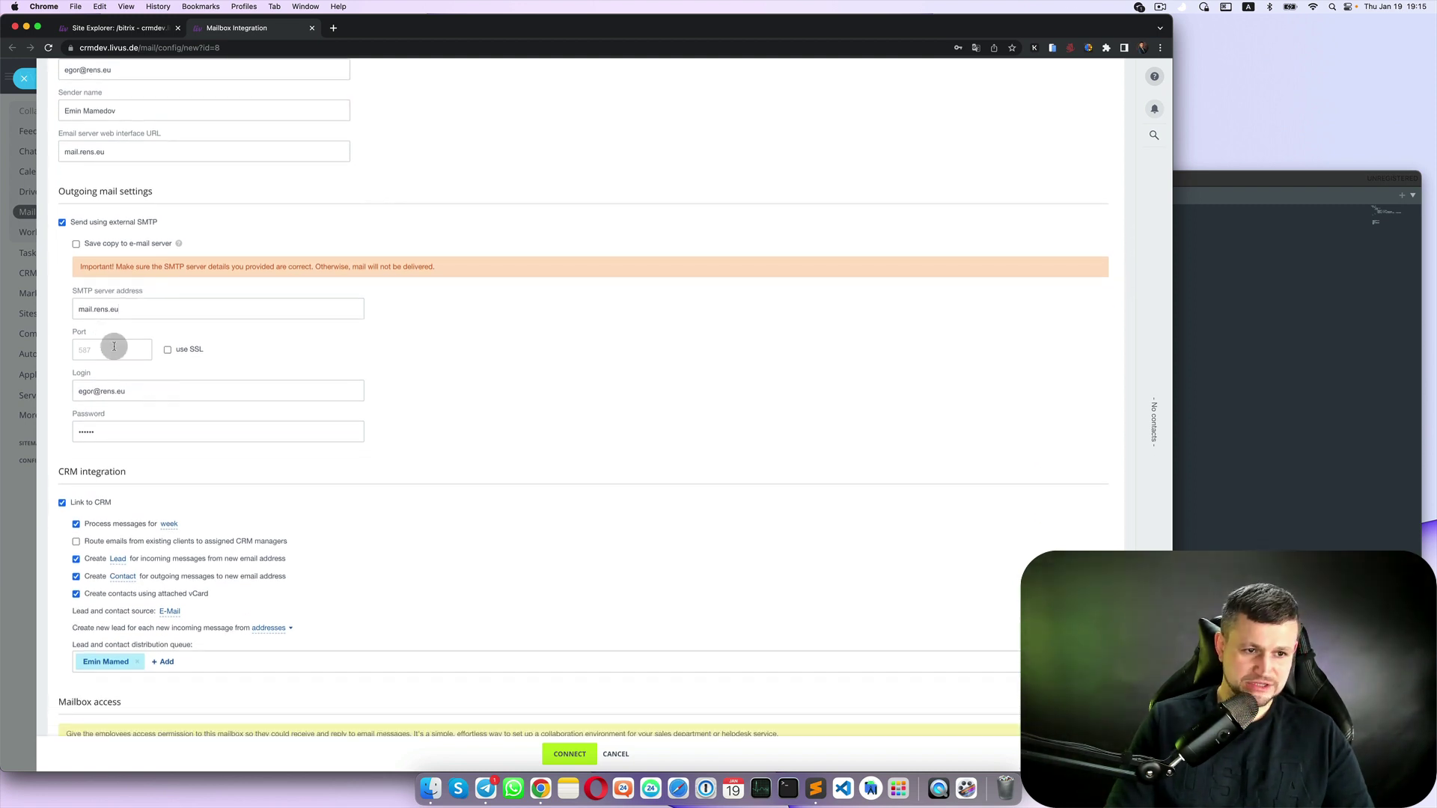
pyautogui.write('587')
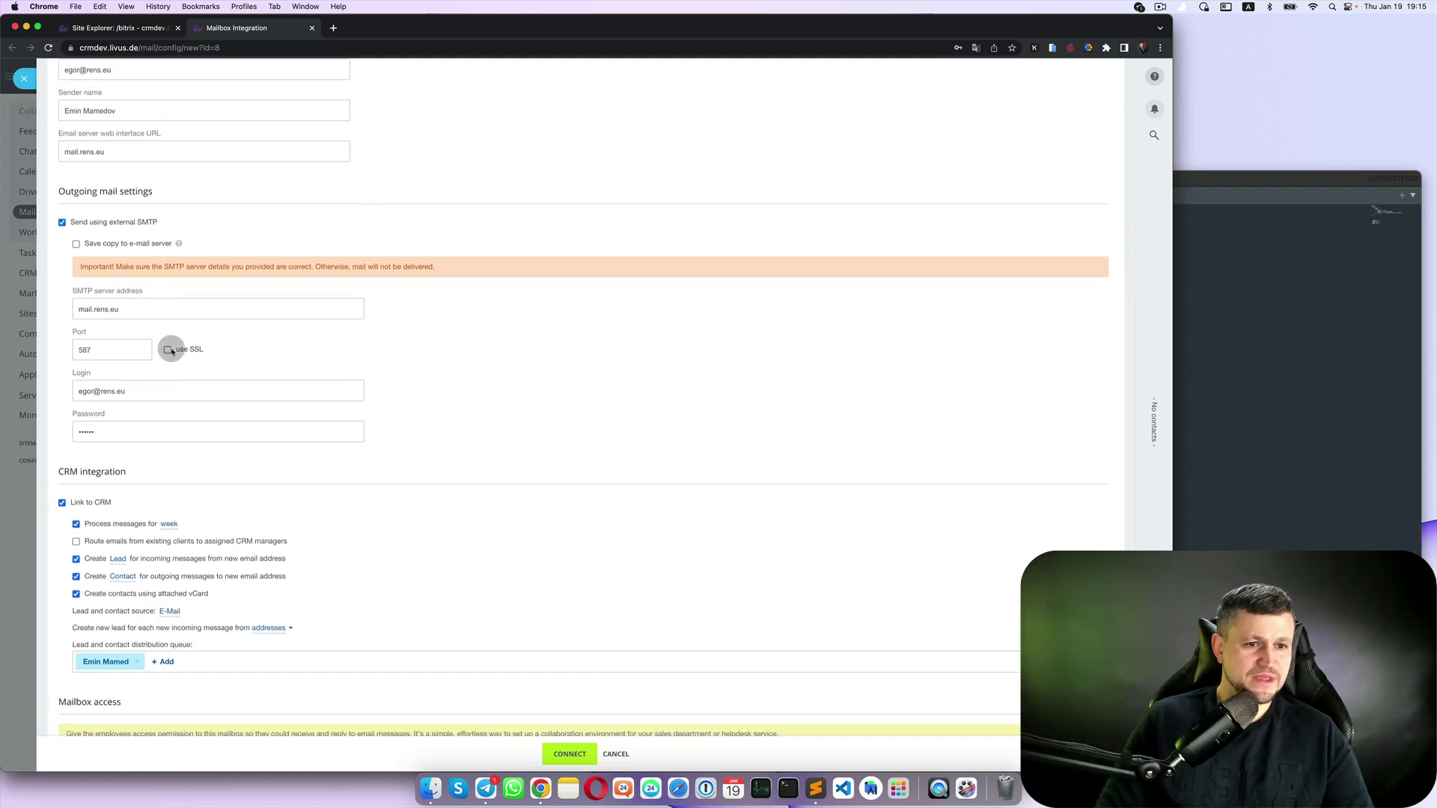
# - Replace the SMTP password with the mailbox password copied from the notes
pyautogui.scroll(-2, 203, 352)
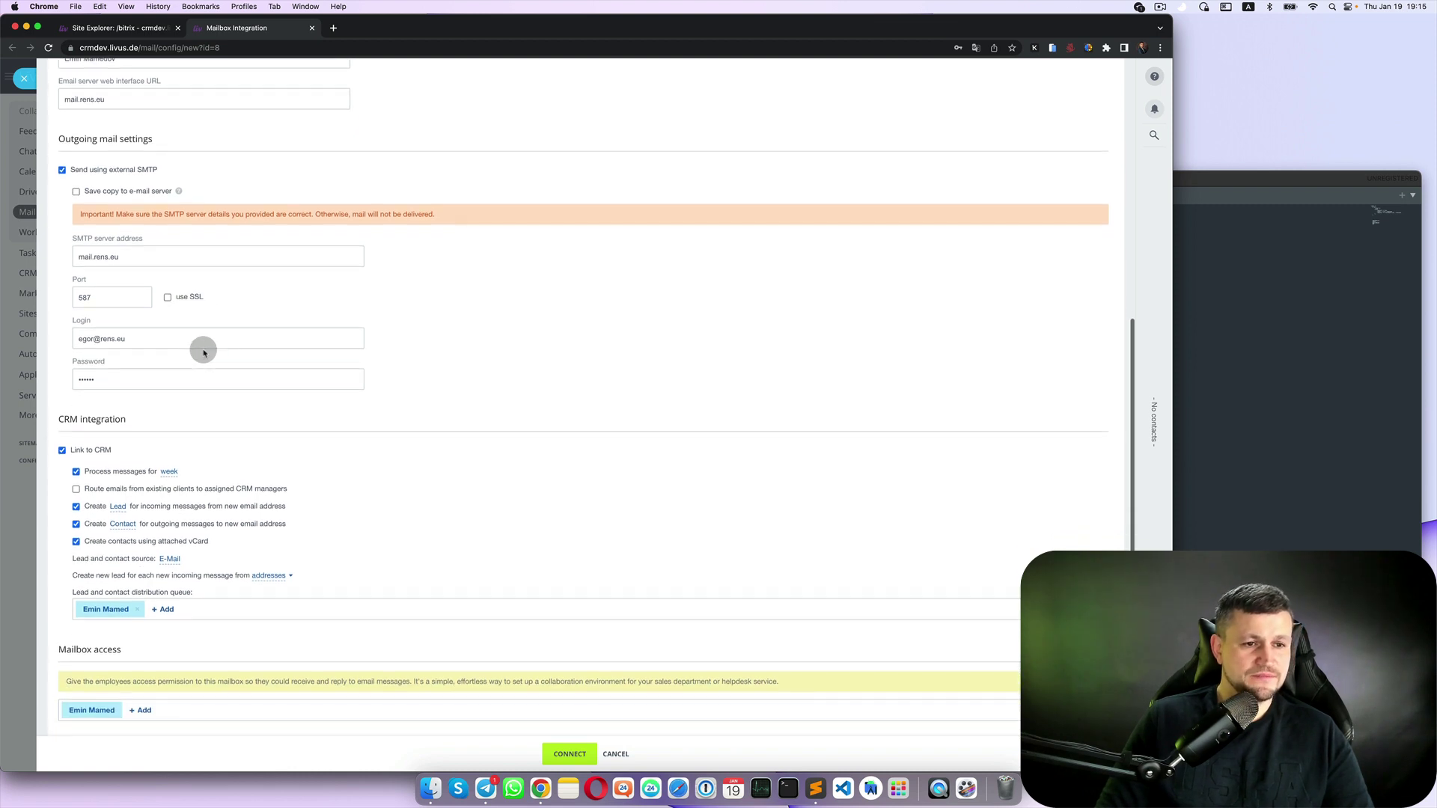
pyautogui.click(1297, 372)
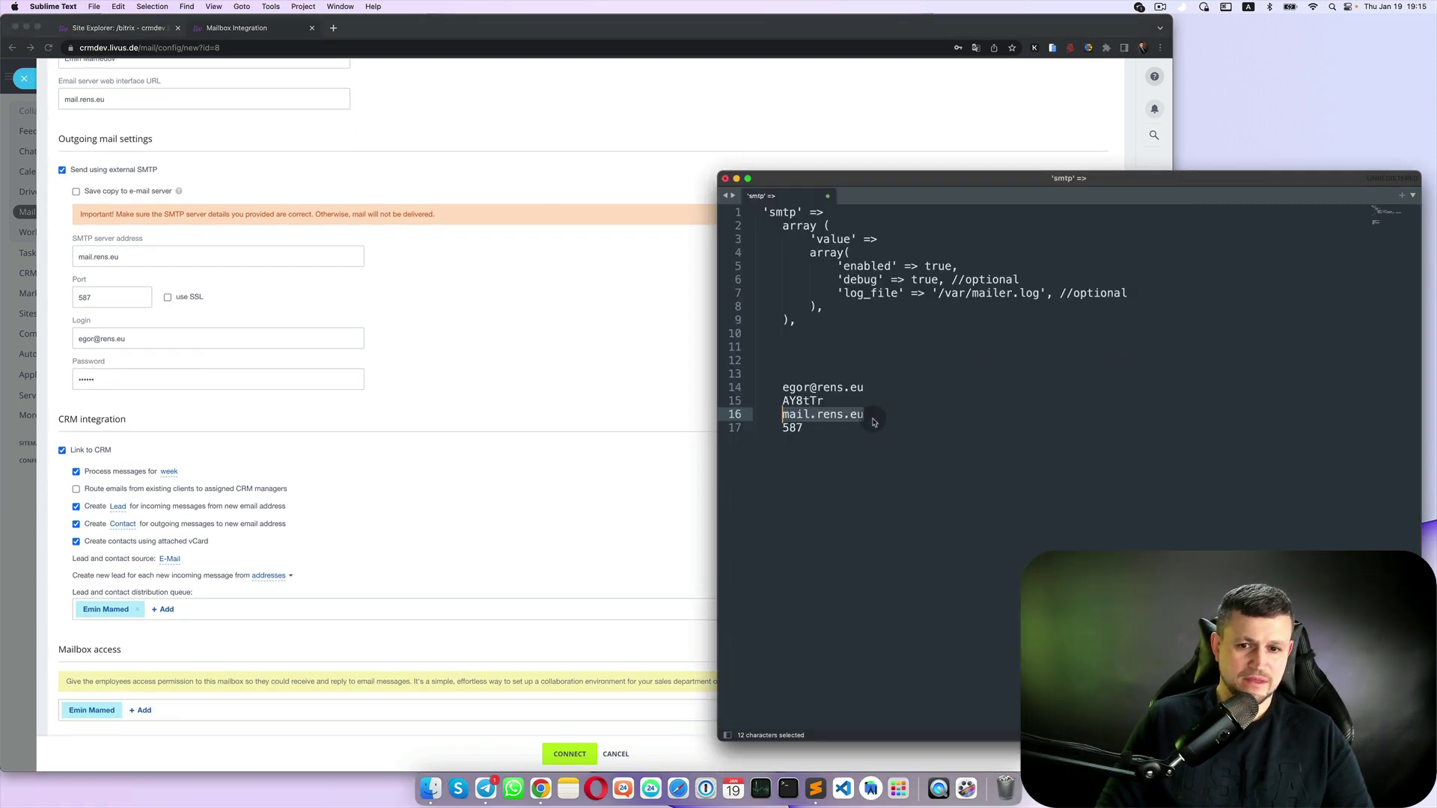
pyautogui.moveTo(828, 402); pyautogui.dragTo(796, 402)
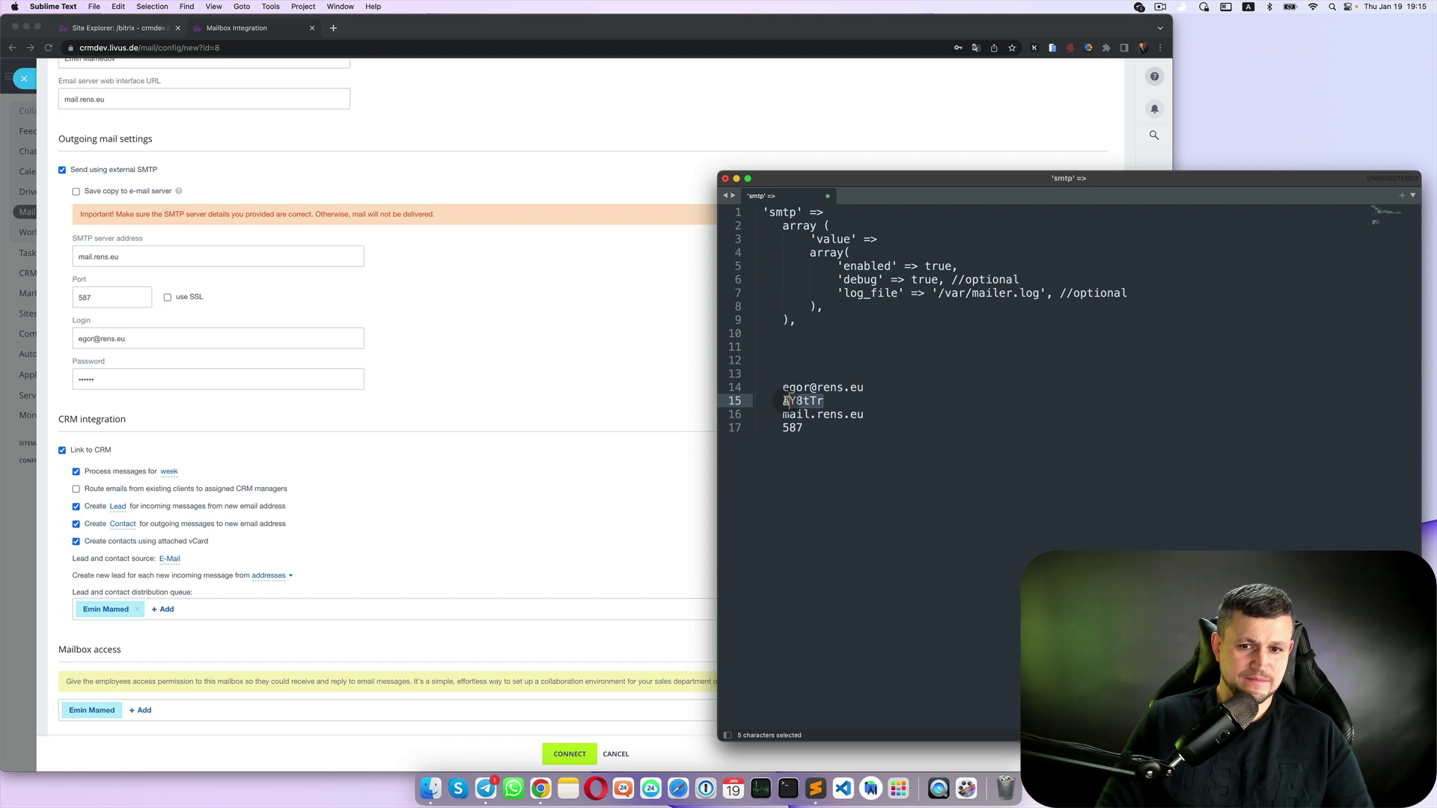
pyautogui.press('super+c')
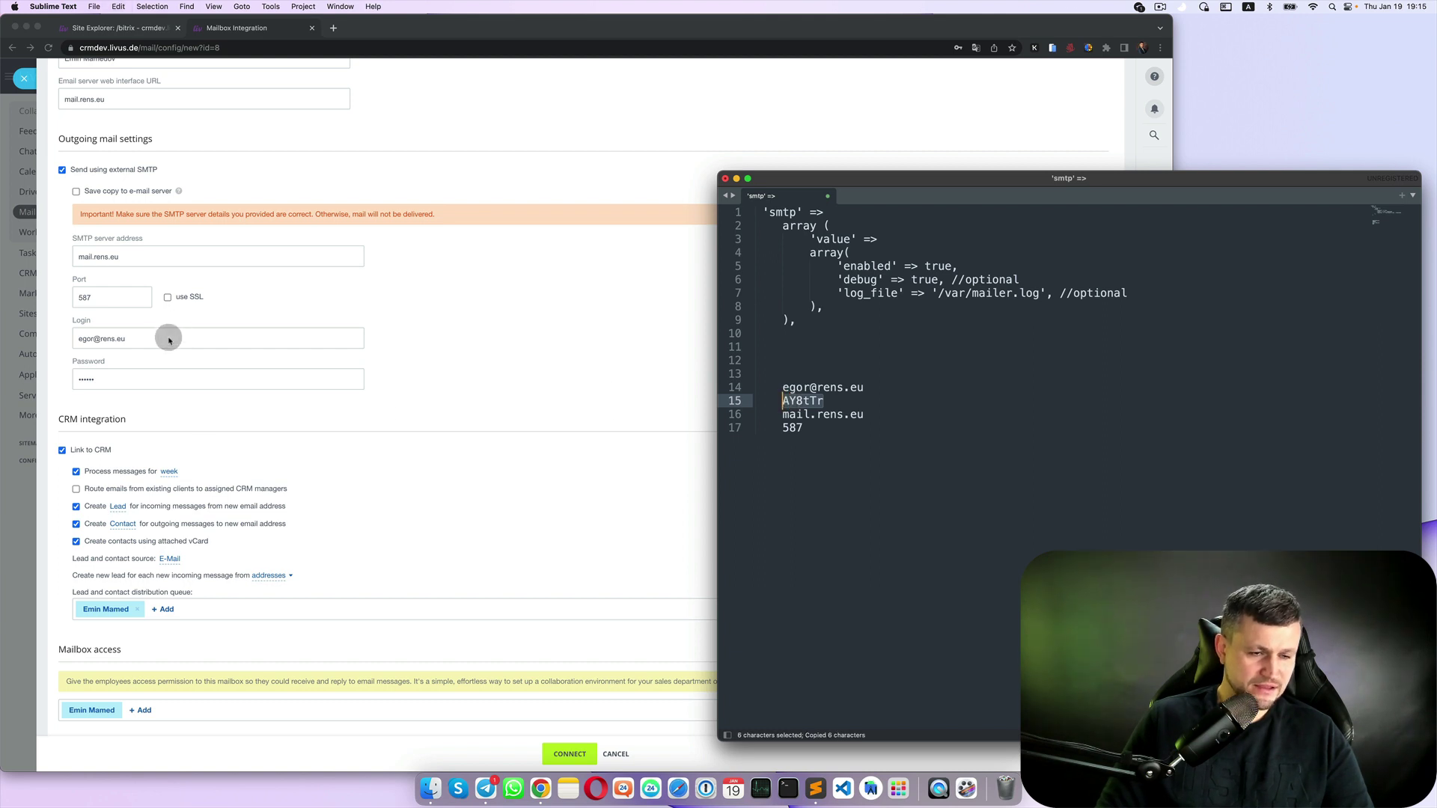
pyautogui.doubleClick(138, 380)
pyautogui.press('super+v')
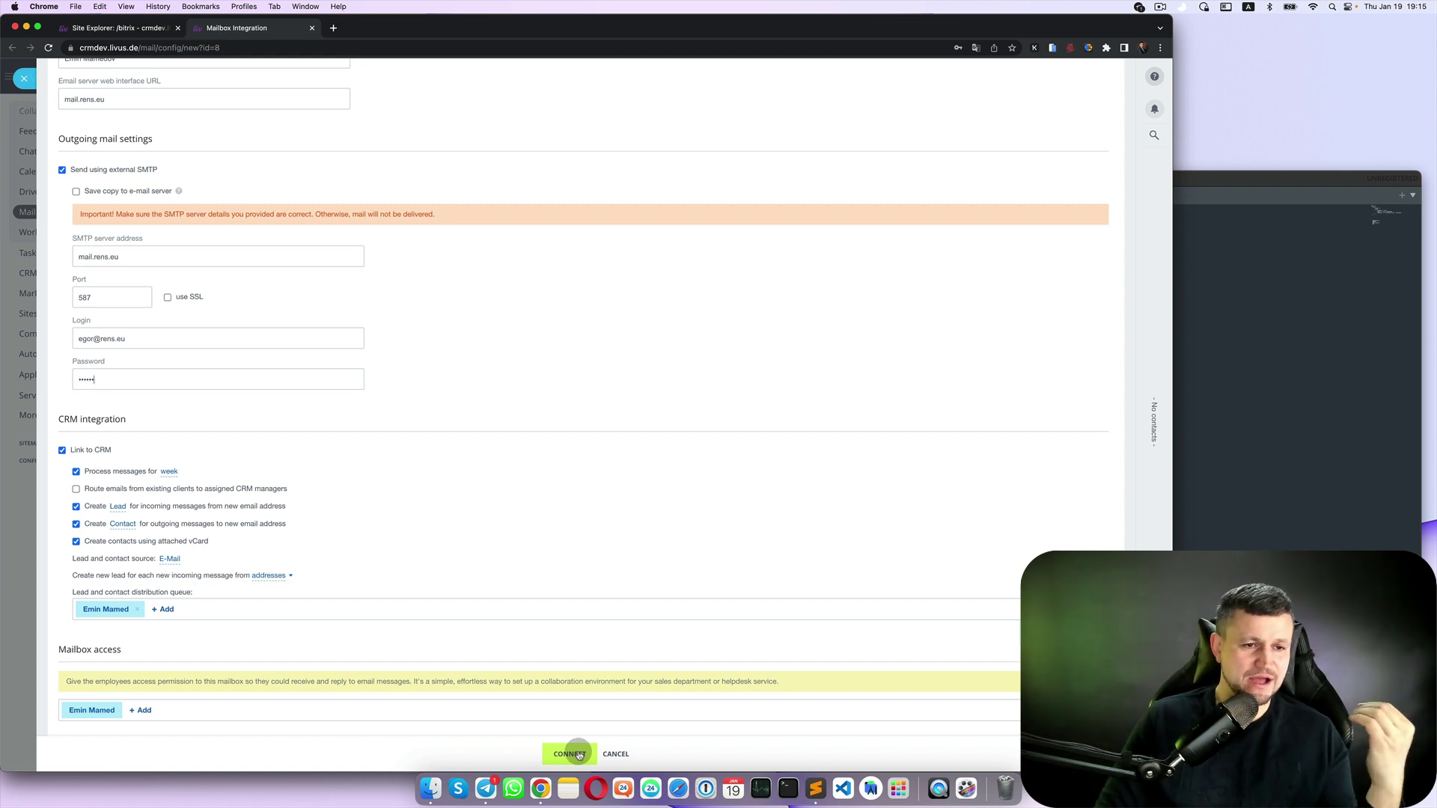
pyautogui.scroll(10, 465, 361)
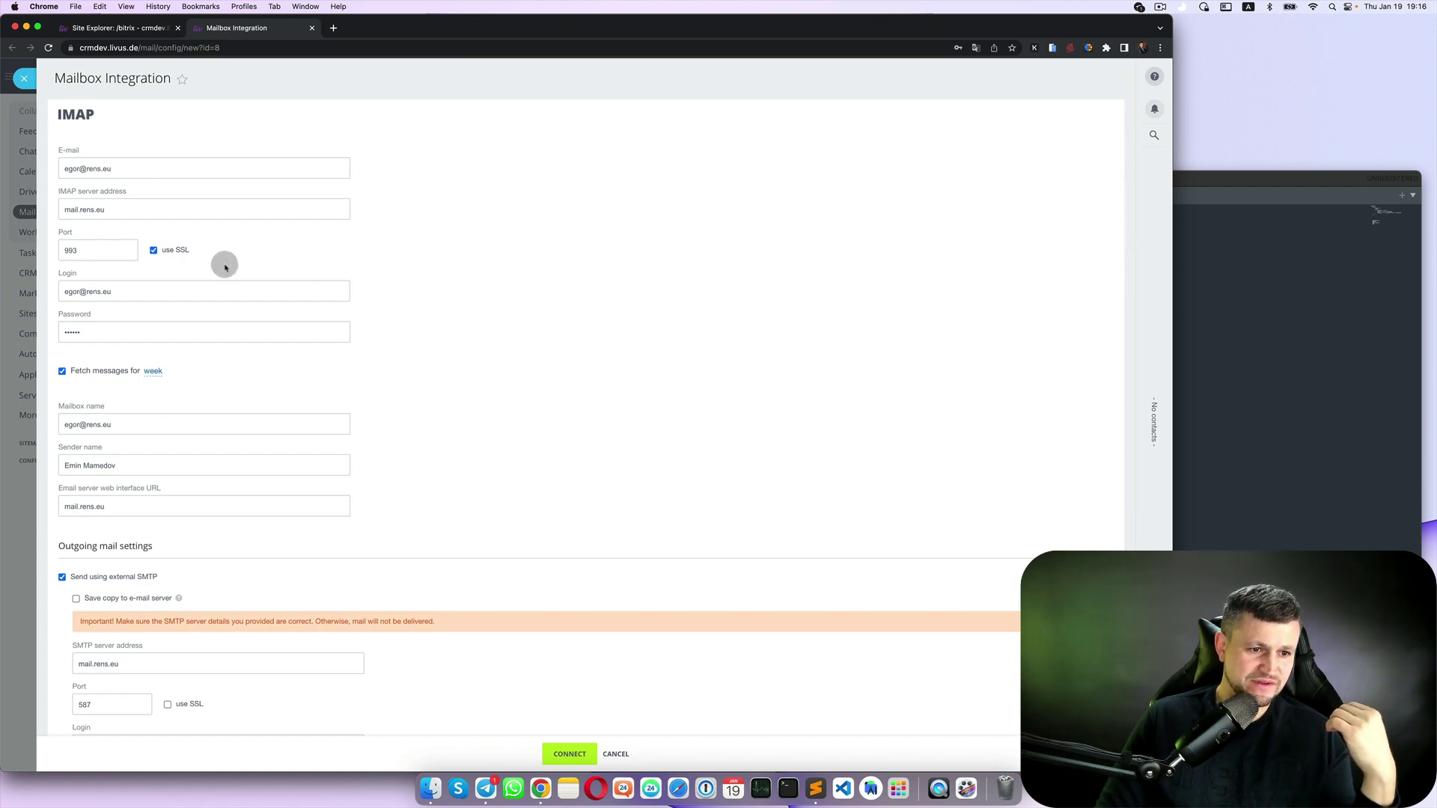
pyautogui.scroll(-10, 281, 424)
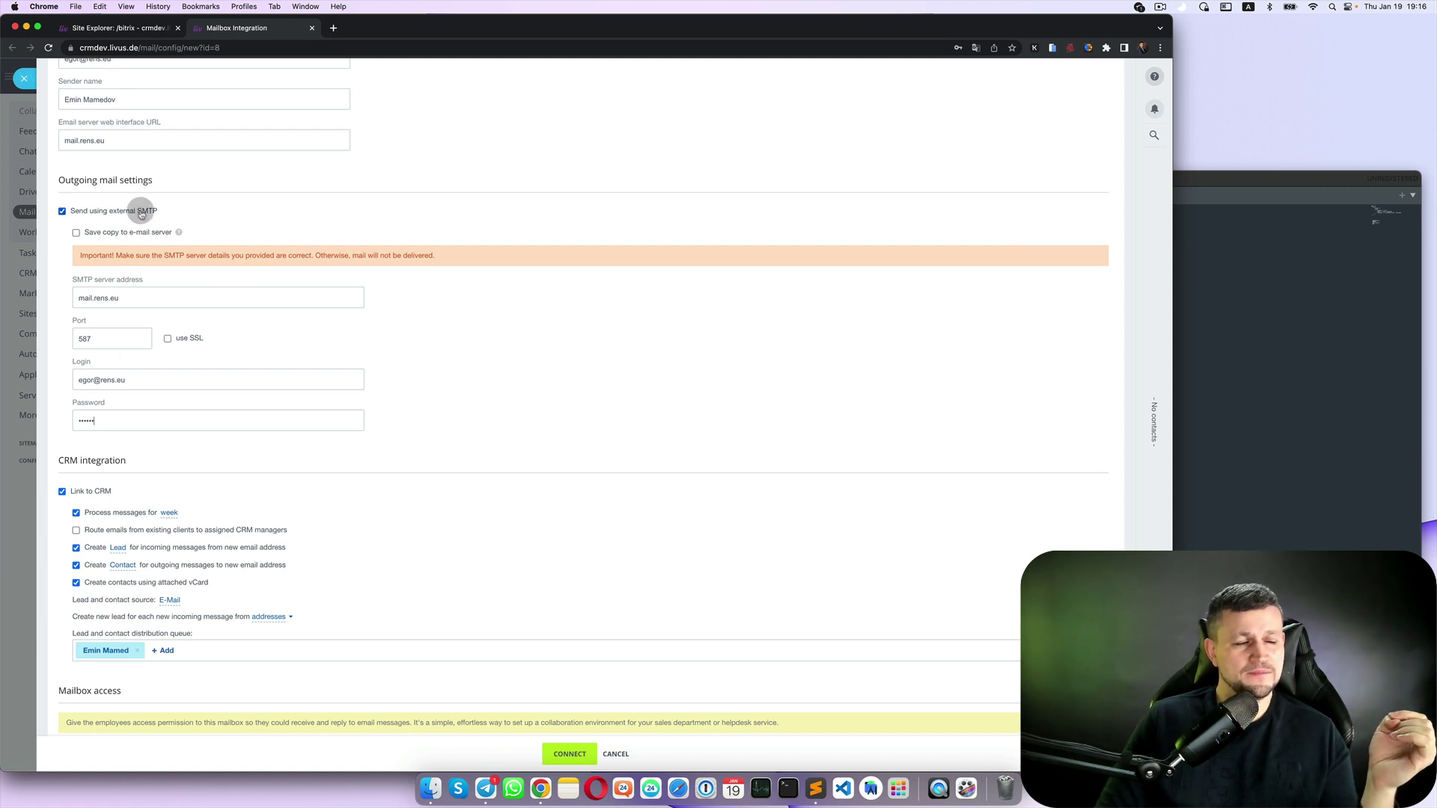
# - Return to the Site Explorer /bitrix listing and select lines 2–9 of the smtp config snippet
pyautogui.click(122, 28)
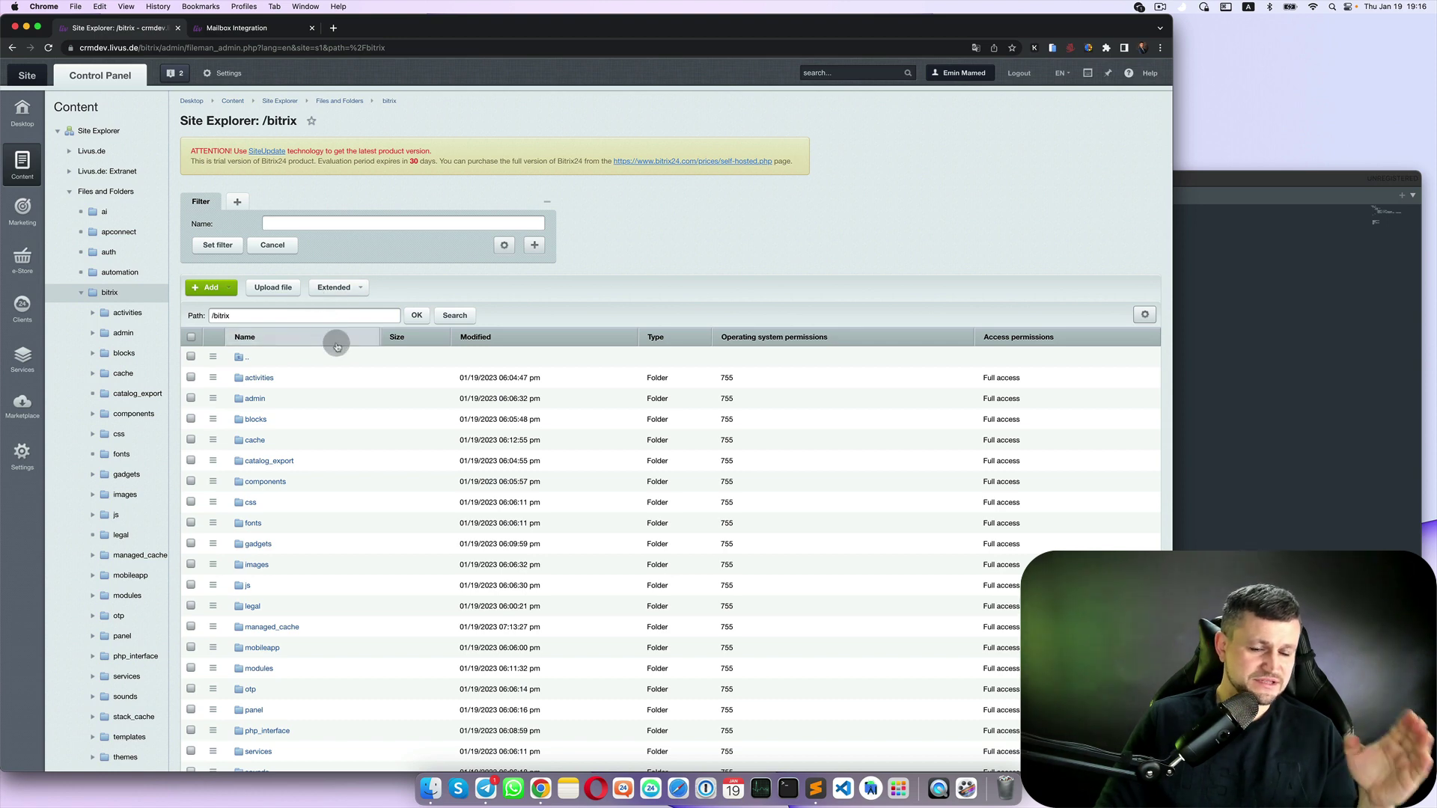
pyautogui.click(1220, 429)
pyautogui.click(869, 324)
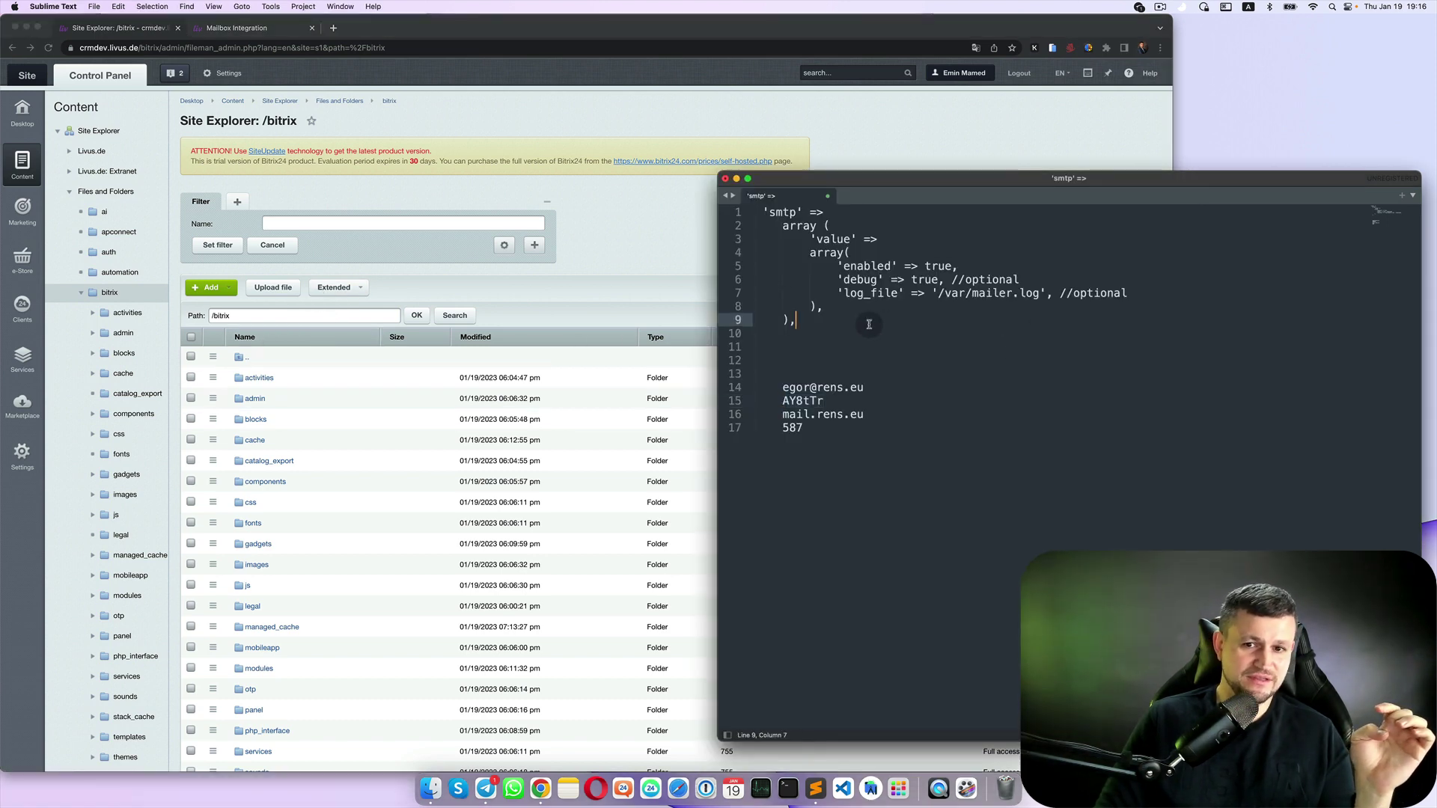
pyautogui.moveTo(869, 324); pyautogui.dragTo(725, 218)
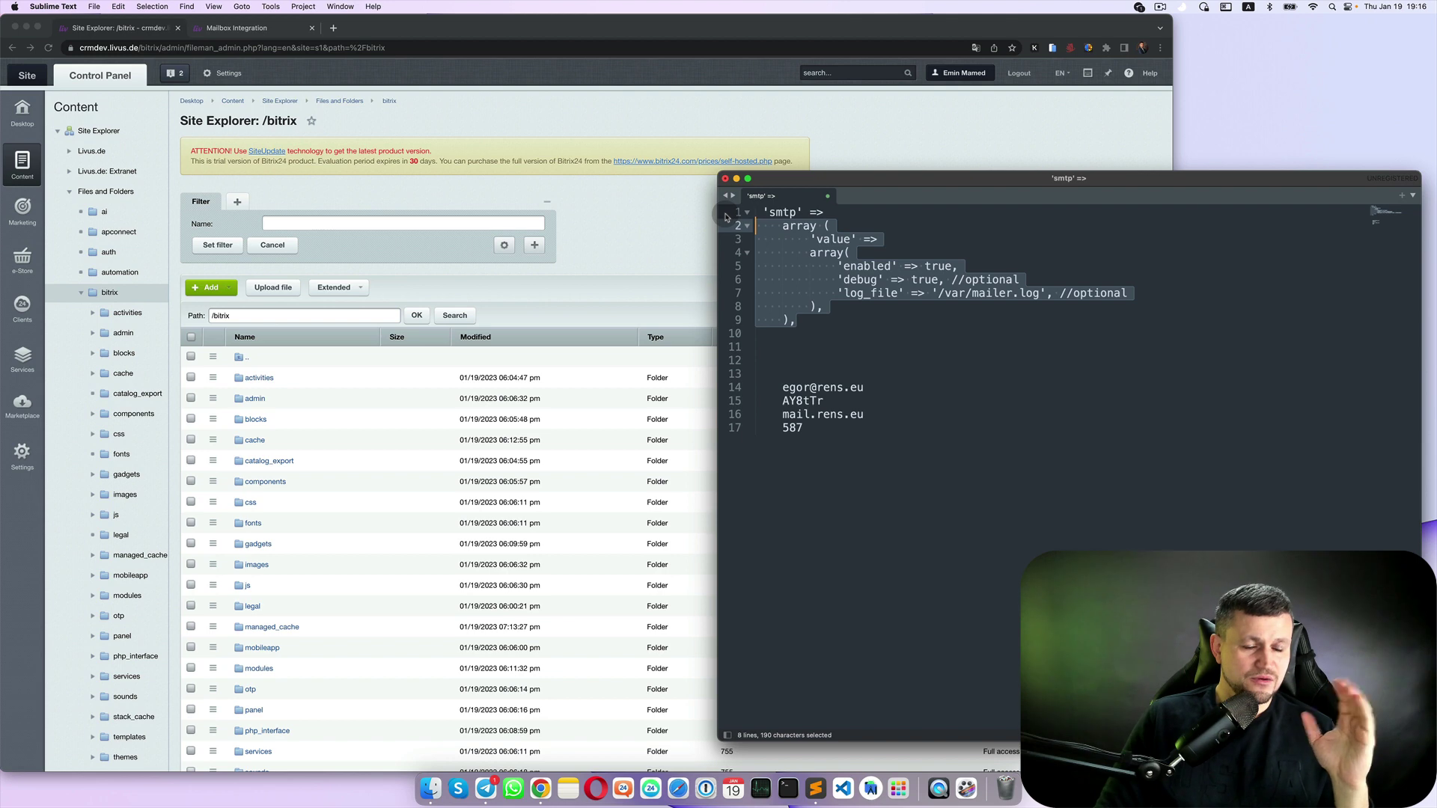